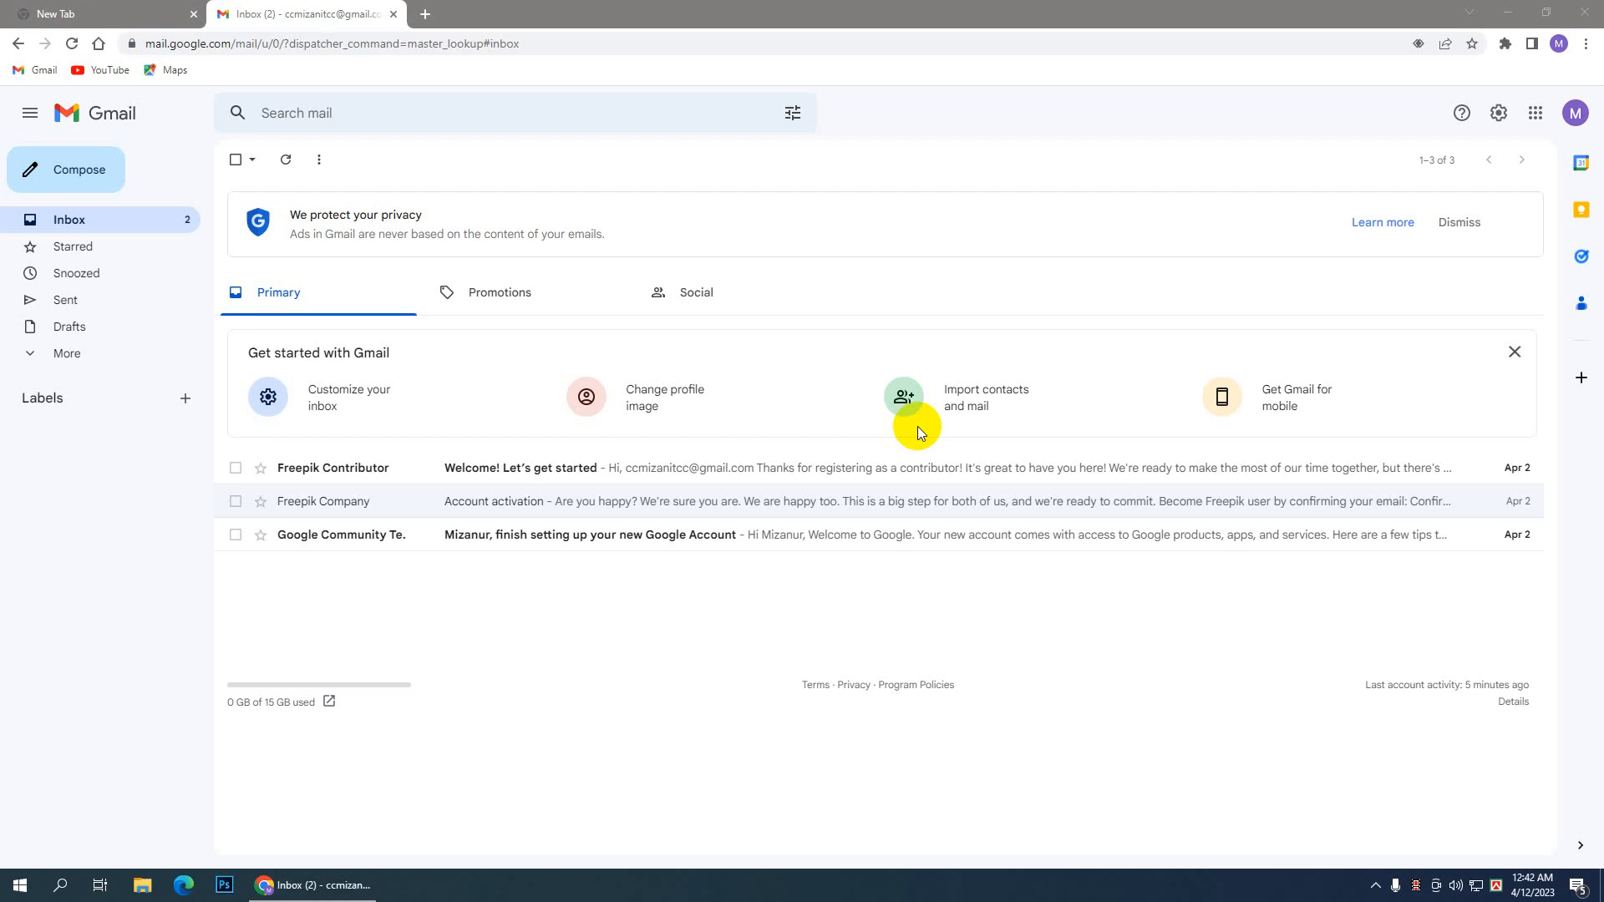
Step: Check the contents of the Freepik Design folder on the desktop, close it and return to the browser
click(1510, 13)
drag(1112, 117, 754, 274)
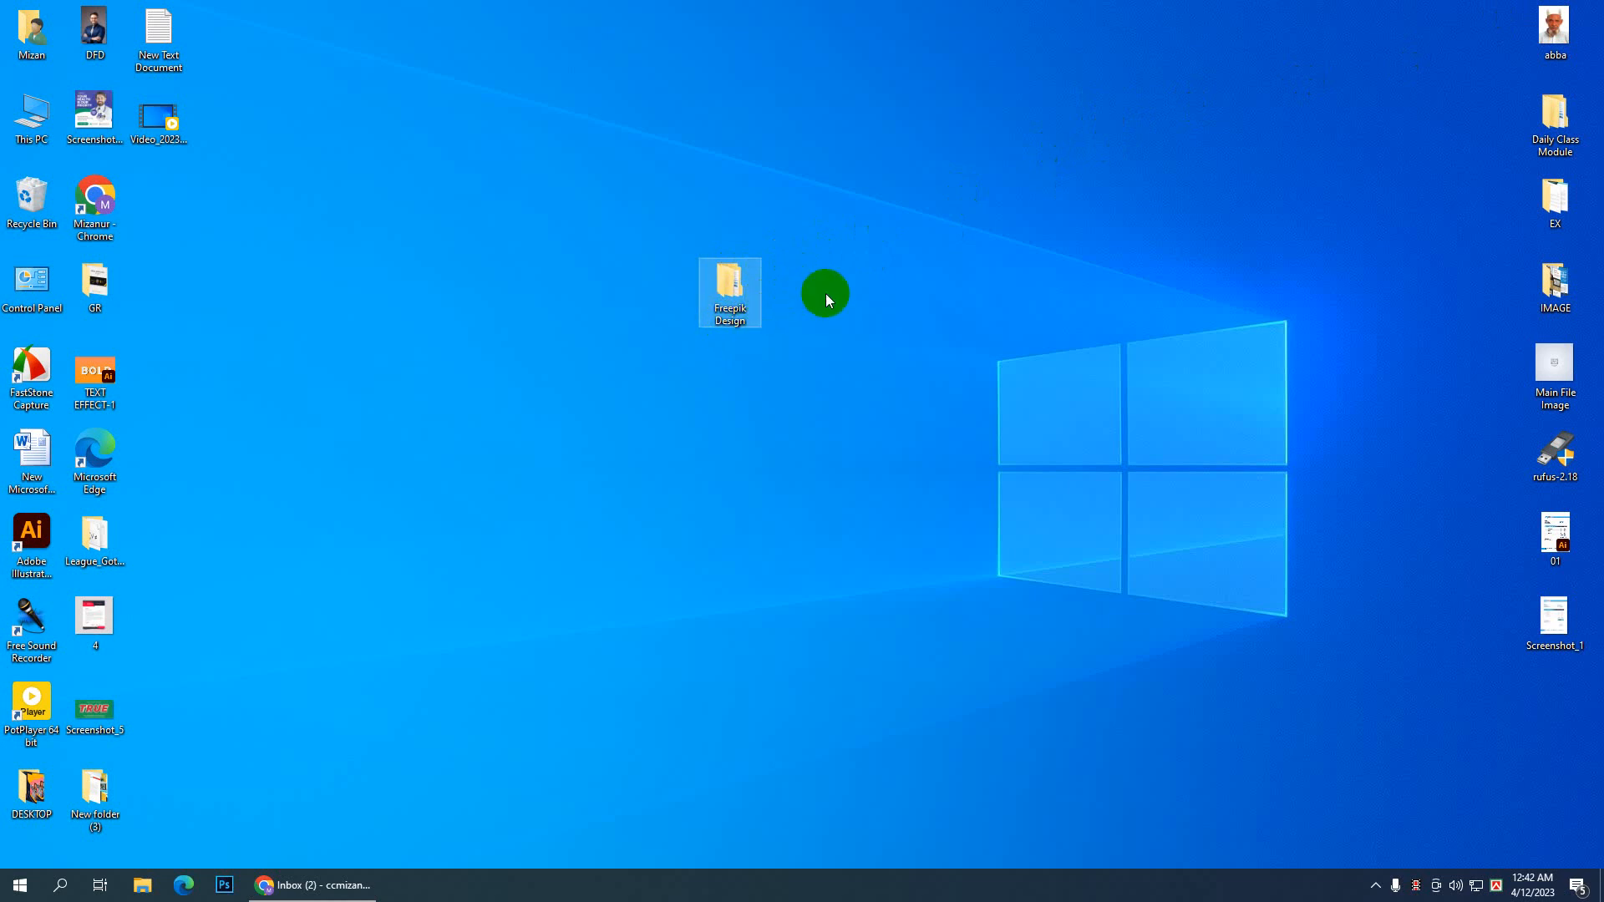
double_click(729, 288)
drag(1386, 83, 917, 90)
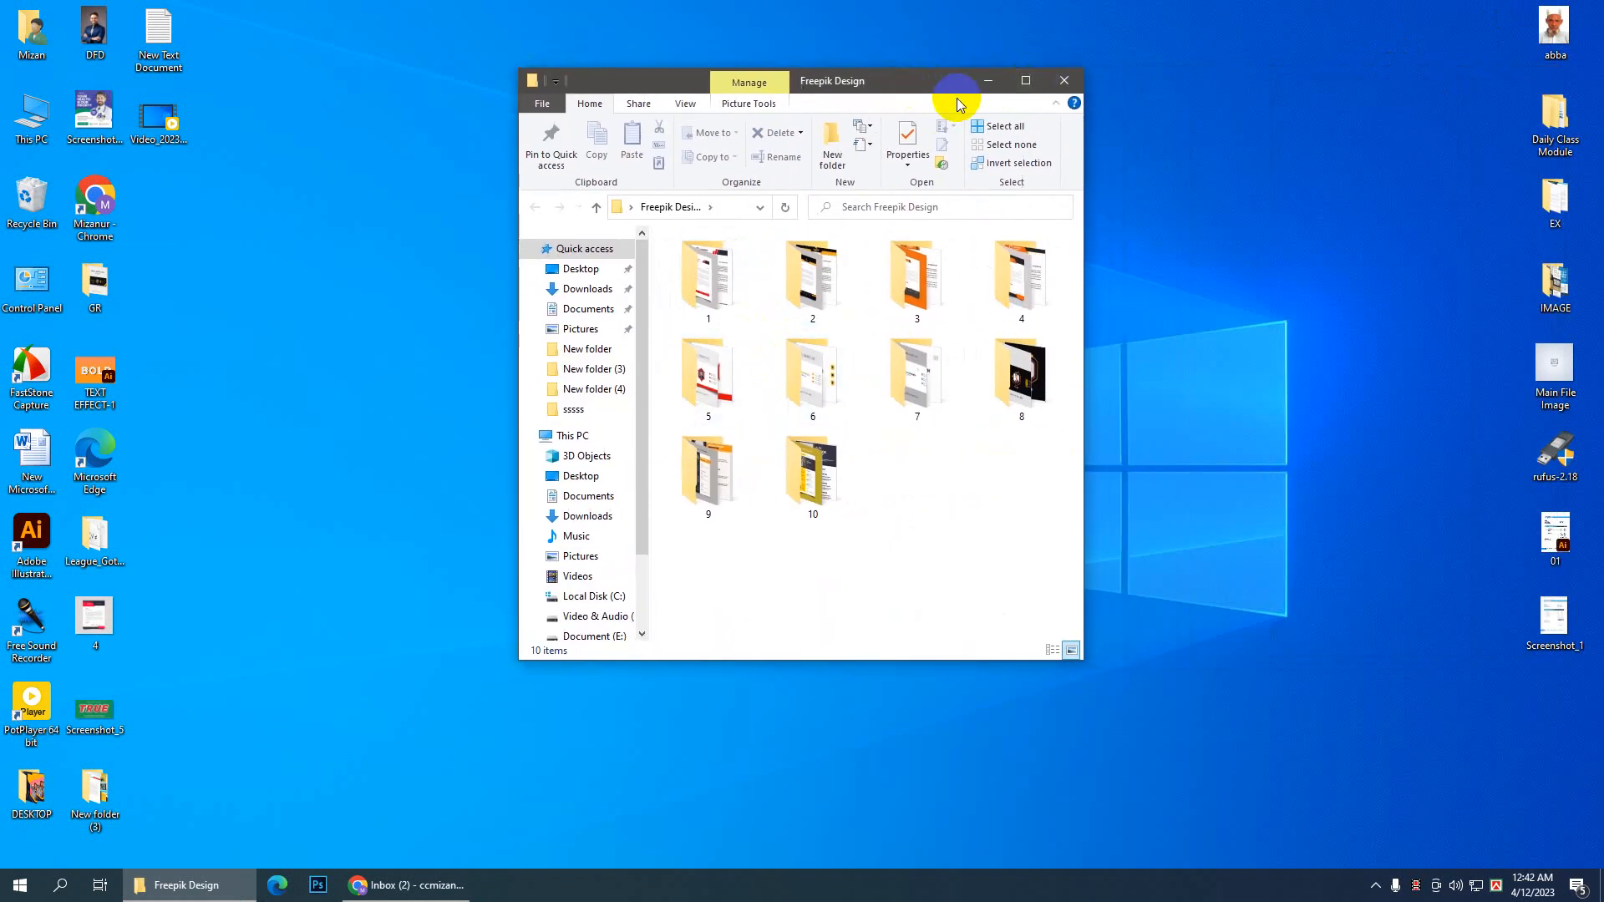
click(1064, 81)
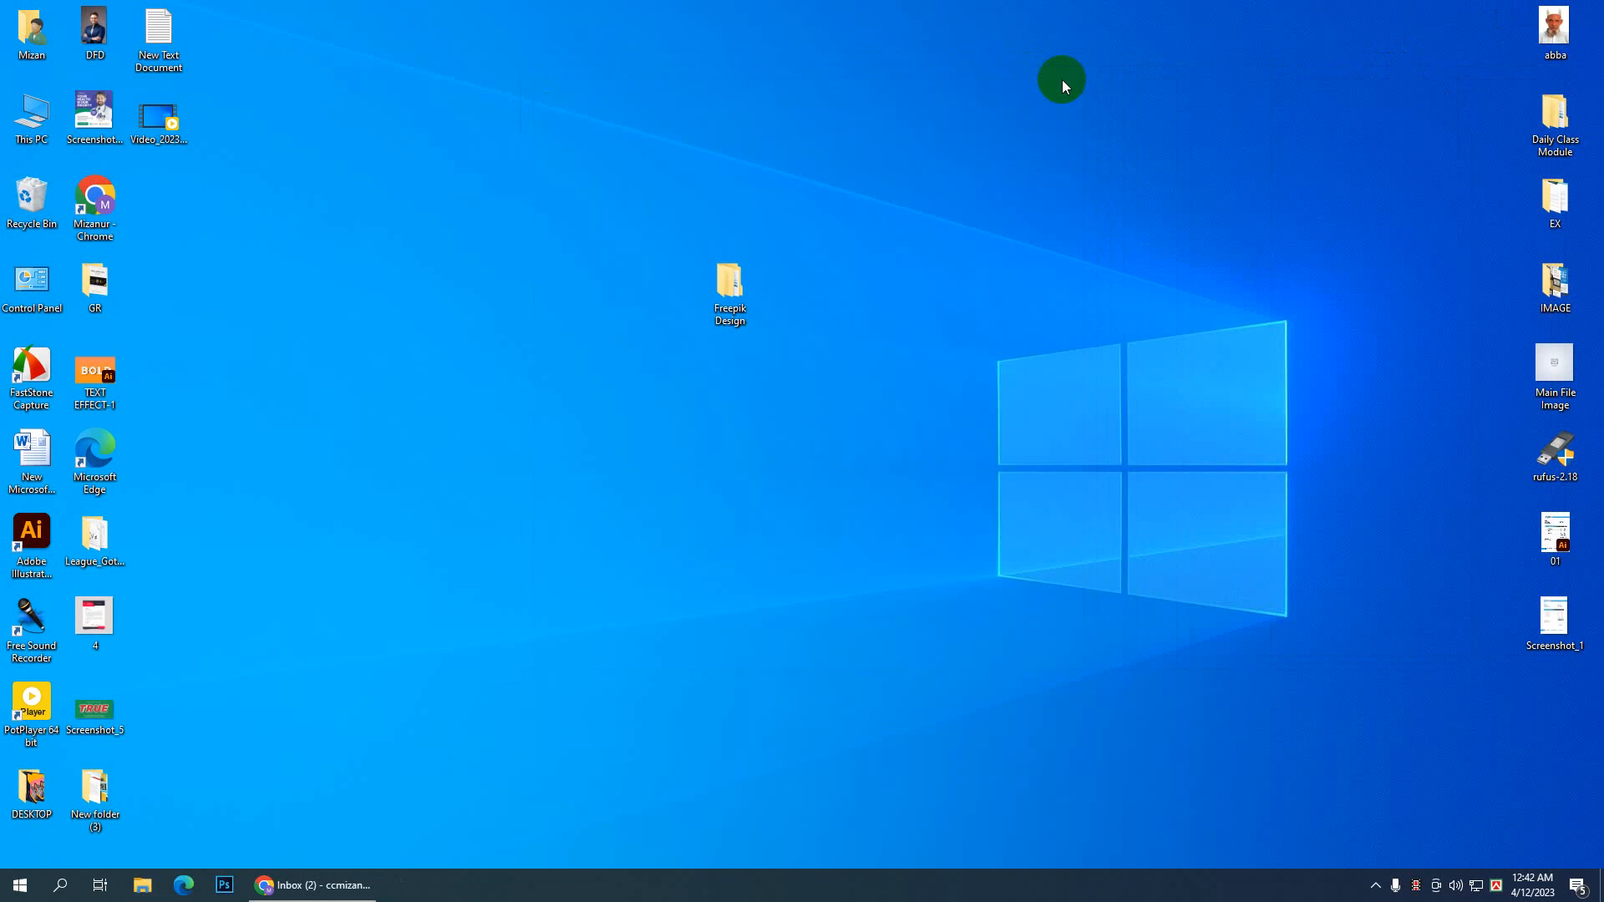
click(341, 891)
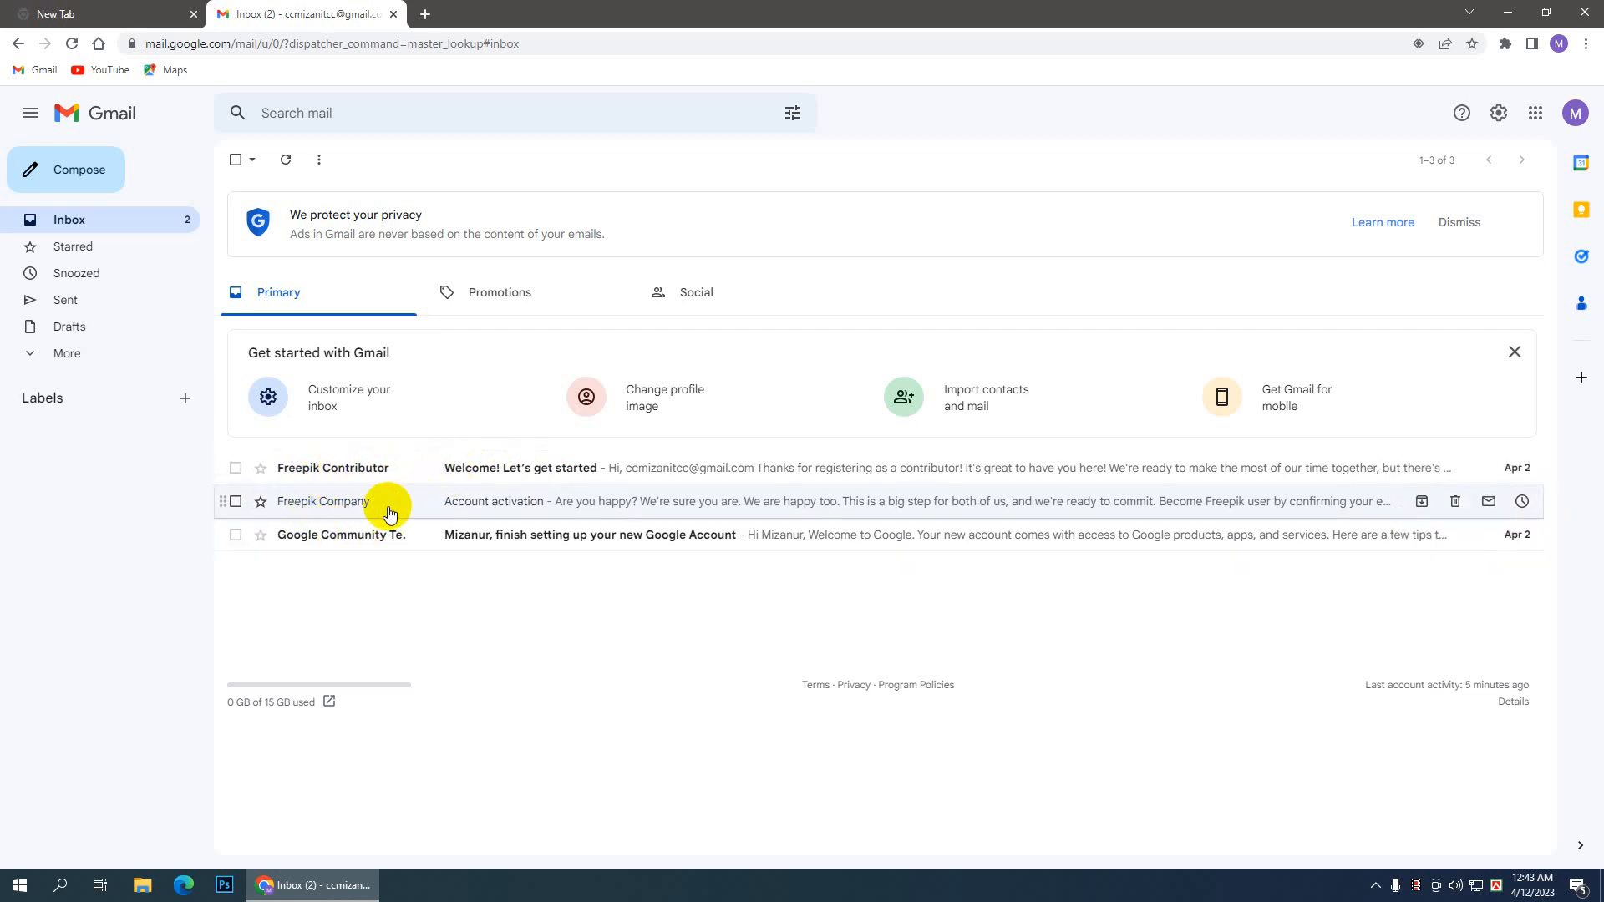
Step: Confirm the Freepik account from the Account activation email and log in with the account password
click(509, 505)
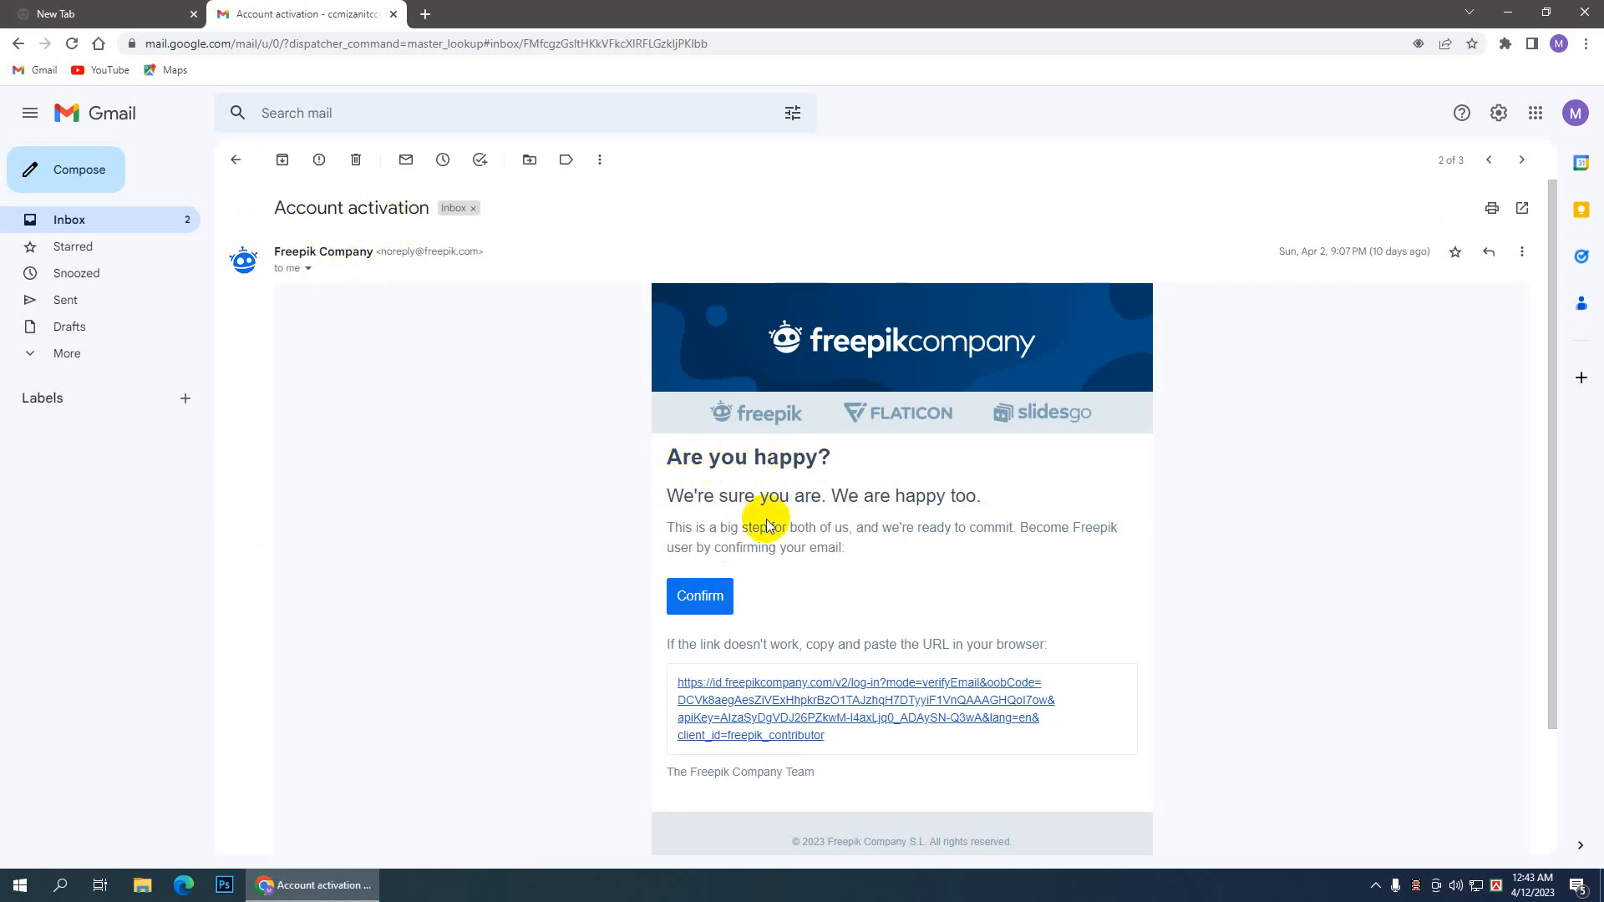
click(707, 600)
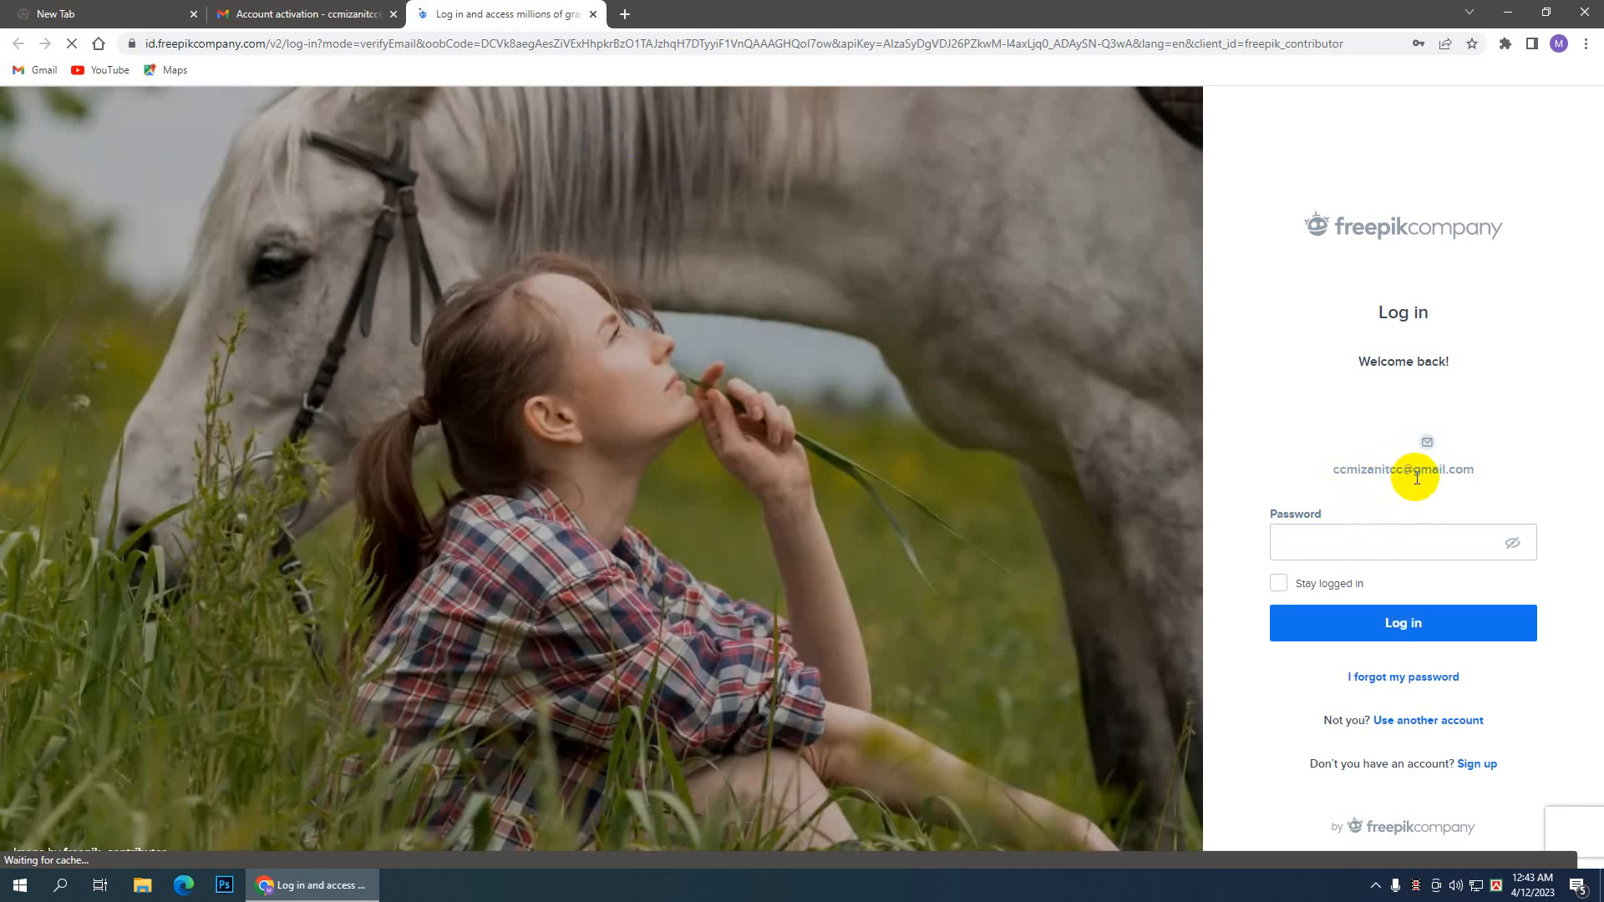
click(1309, 550)
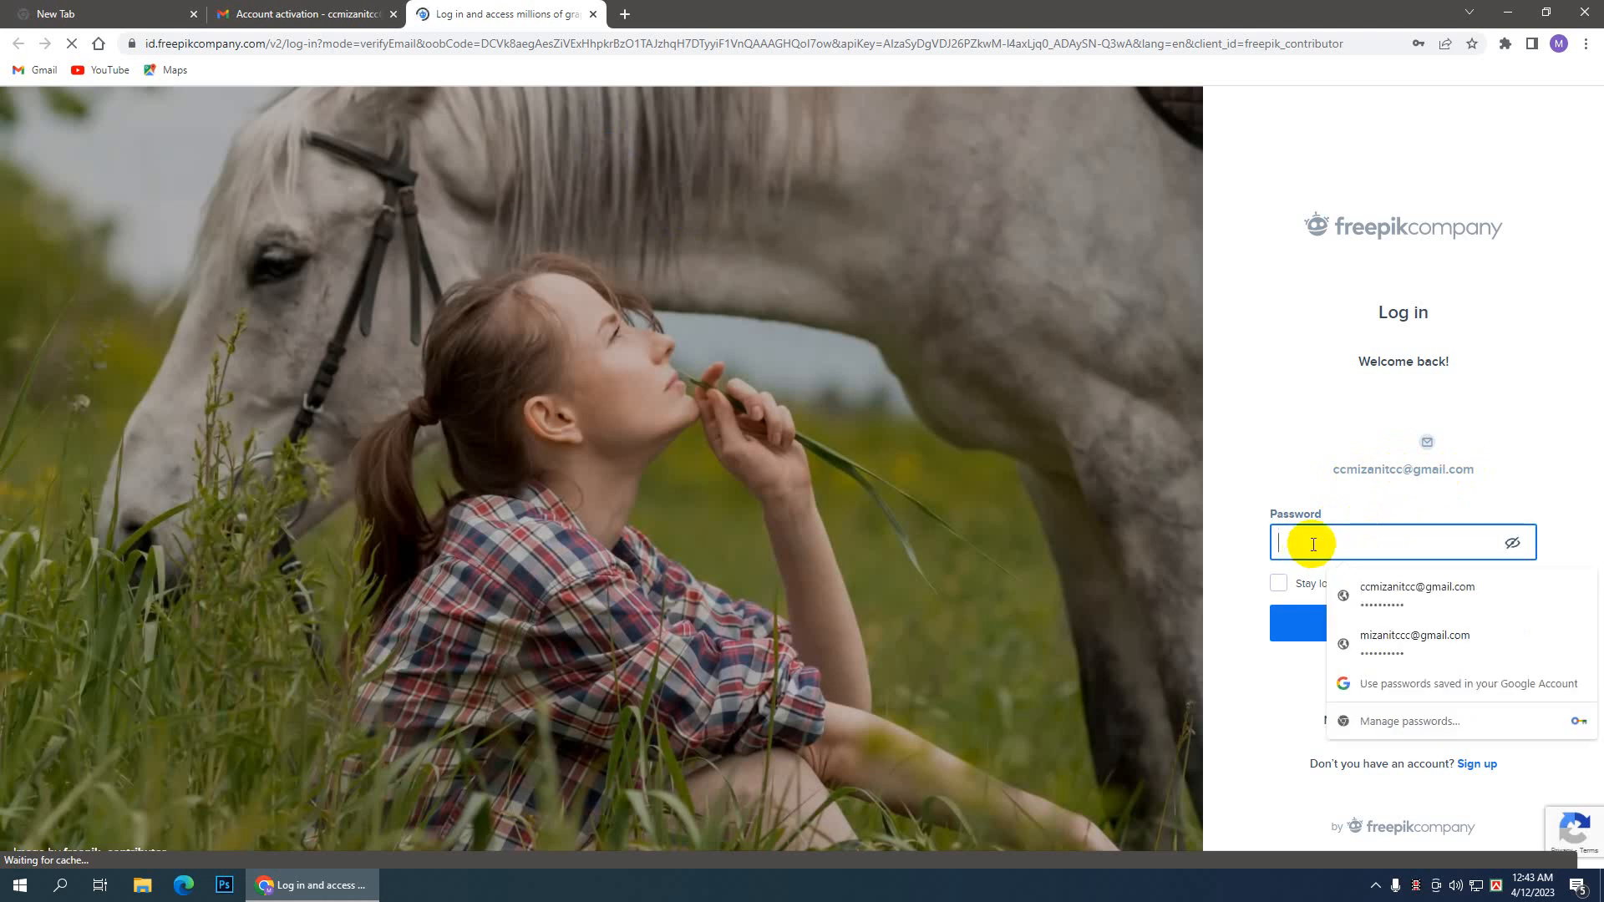
text(m••••)
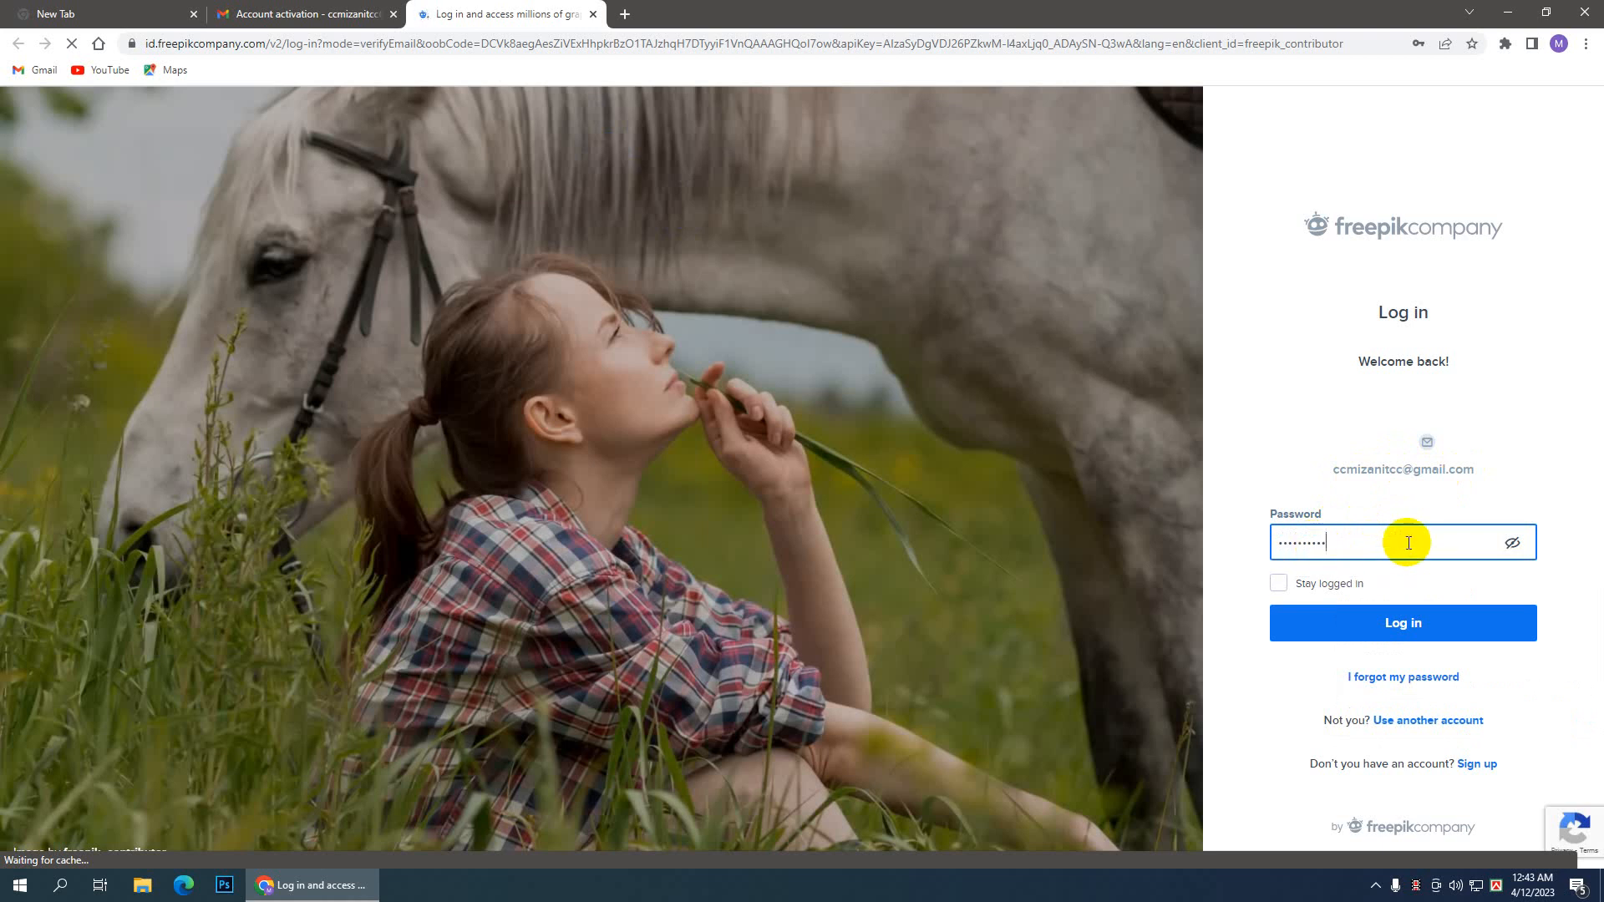
click(1411, 634)
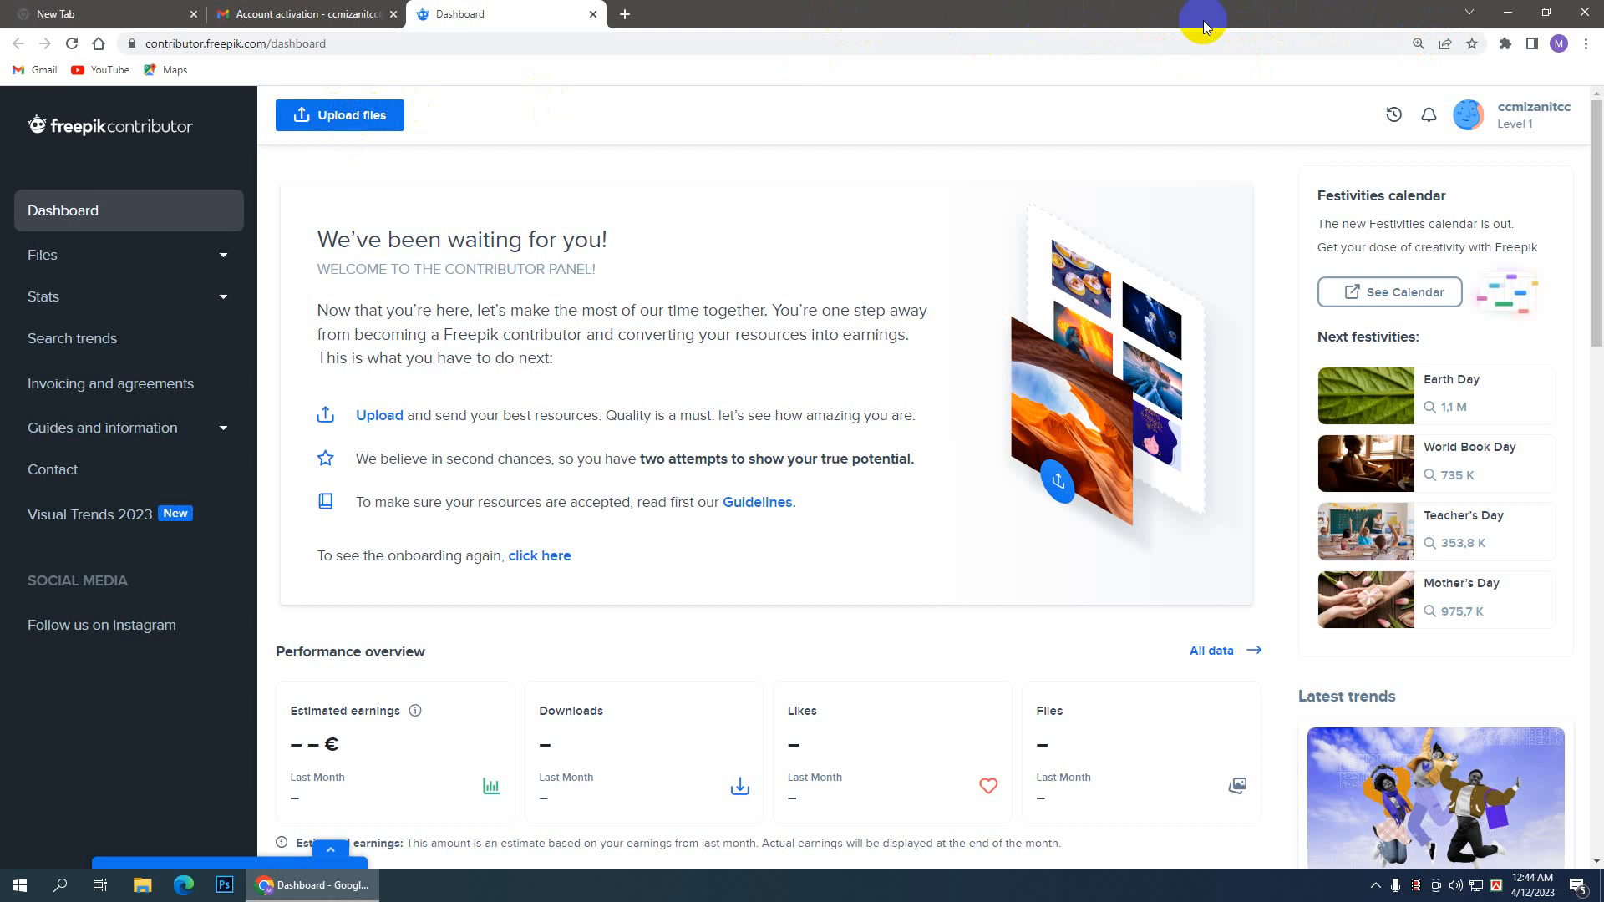
Step: Turn the maximized browser into a floating window and open the Upload files pane of the contributor dashboard
click(1547, 19)
drag(860, 17, 798, 19)
drag(1000, 153, 994, 231)
drag(454, 15, 902, 44)
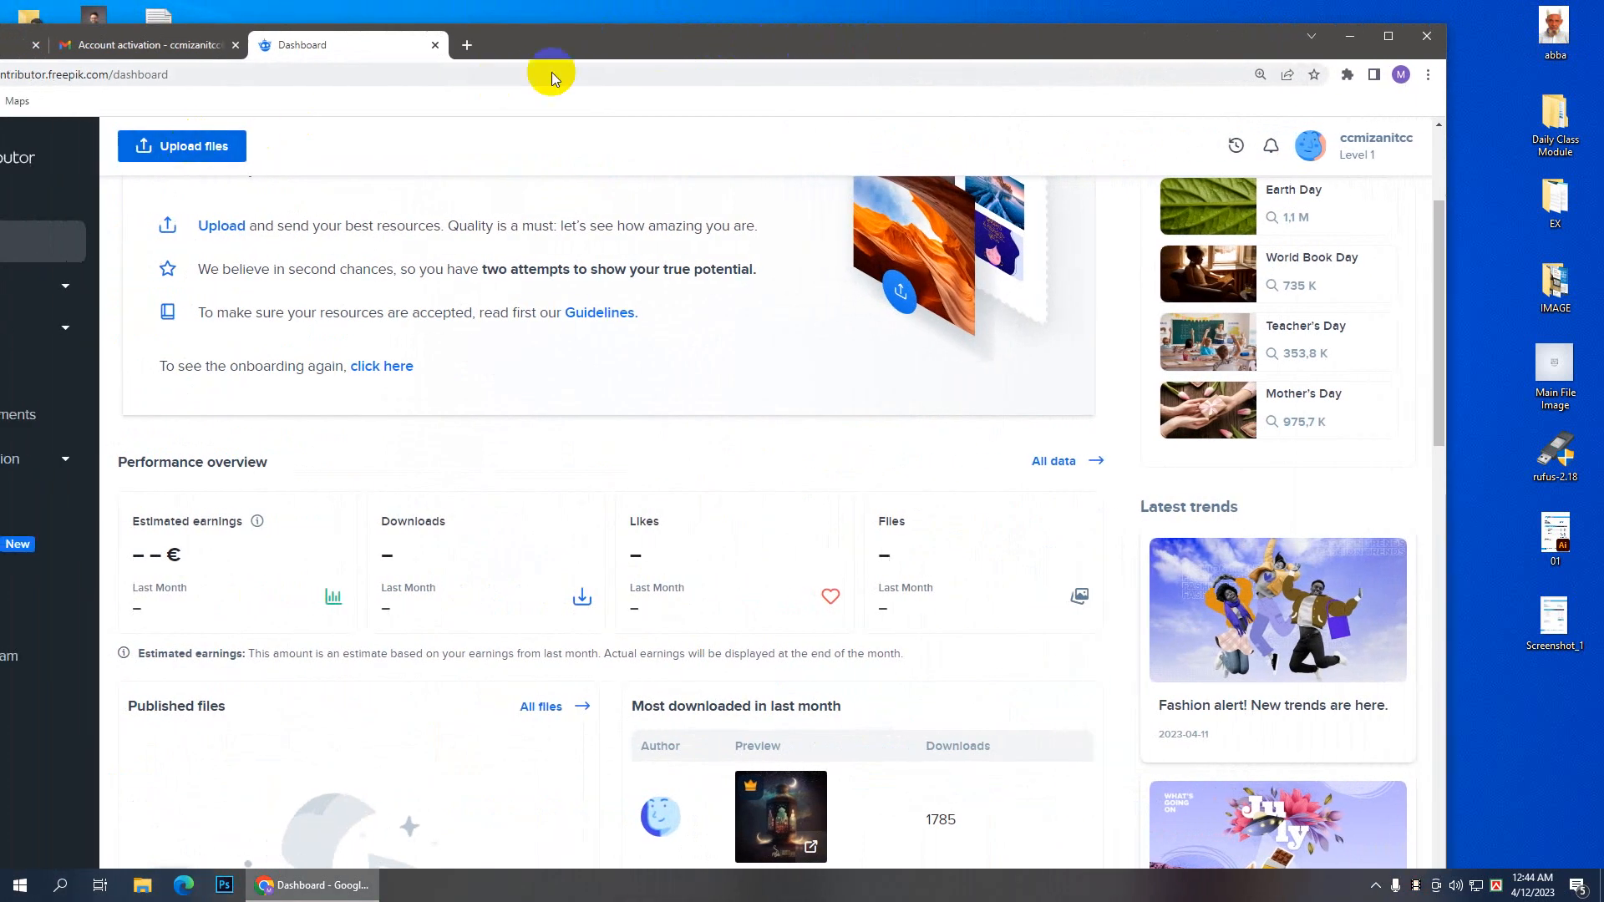
drag(566, 34, 618, 26)
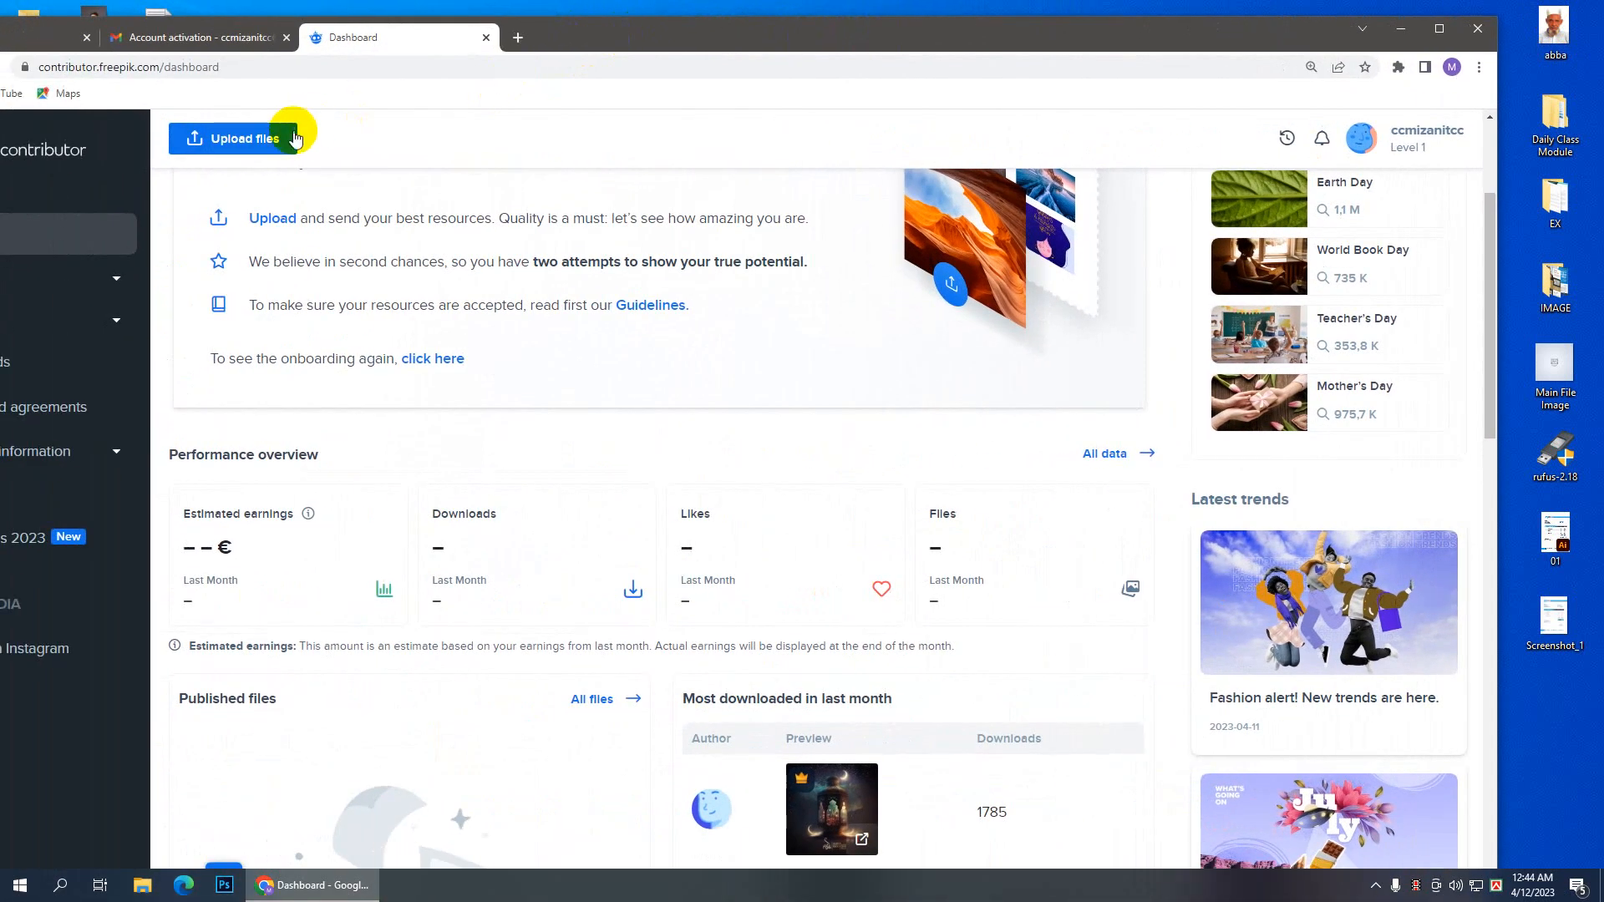
click(243, 149)
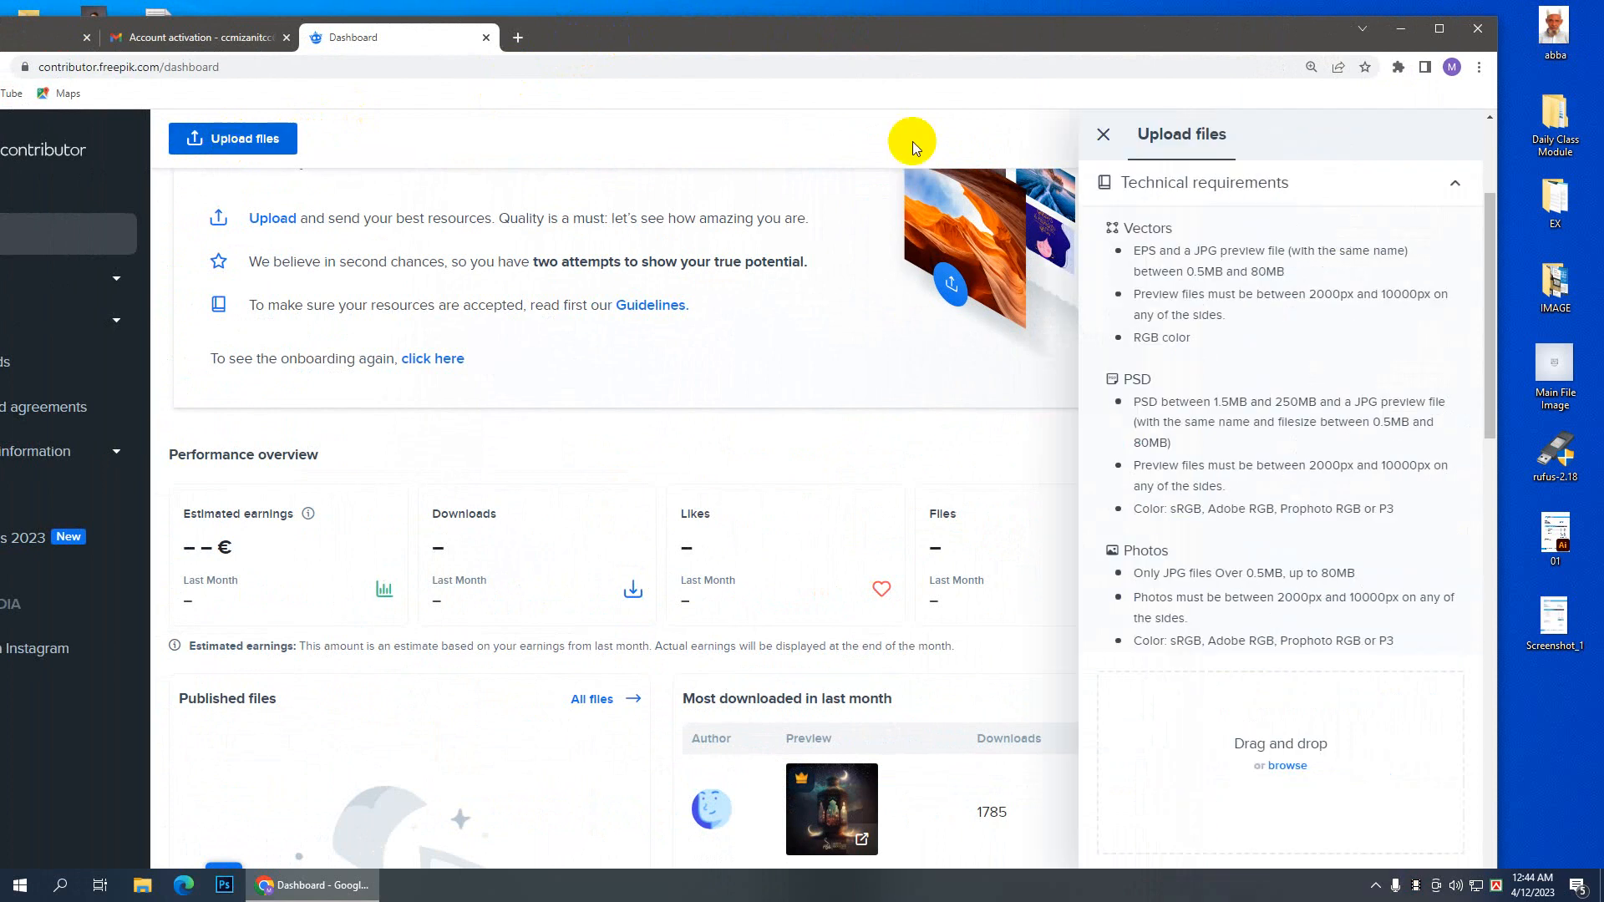
Step: Shift the browser window aside and place the Freepik Design folder on free desktop space beside the upload area
drag(1089, 29, 783, 17)
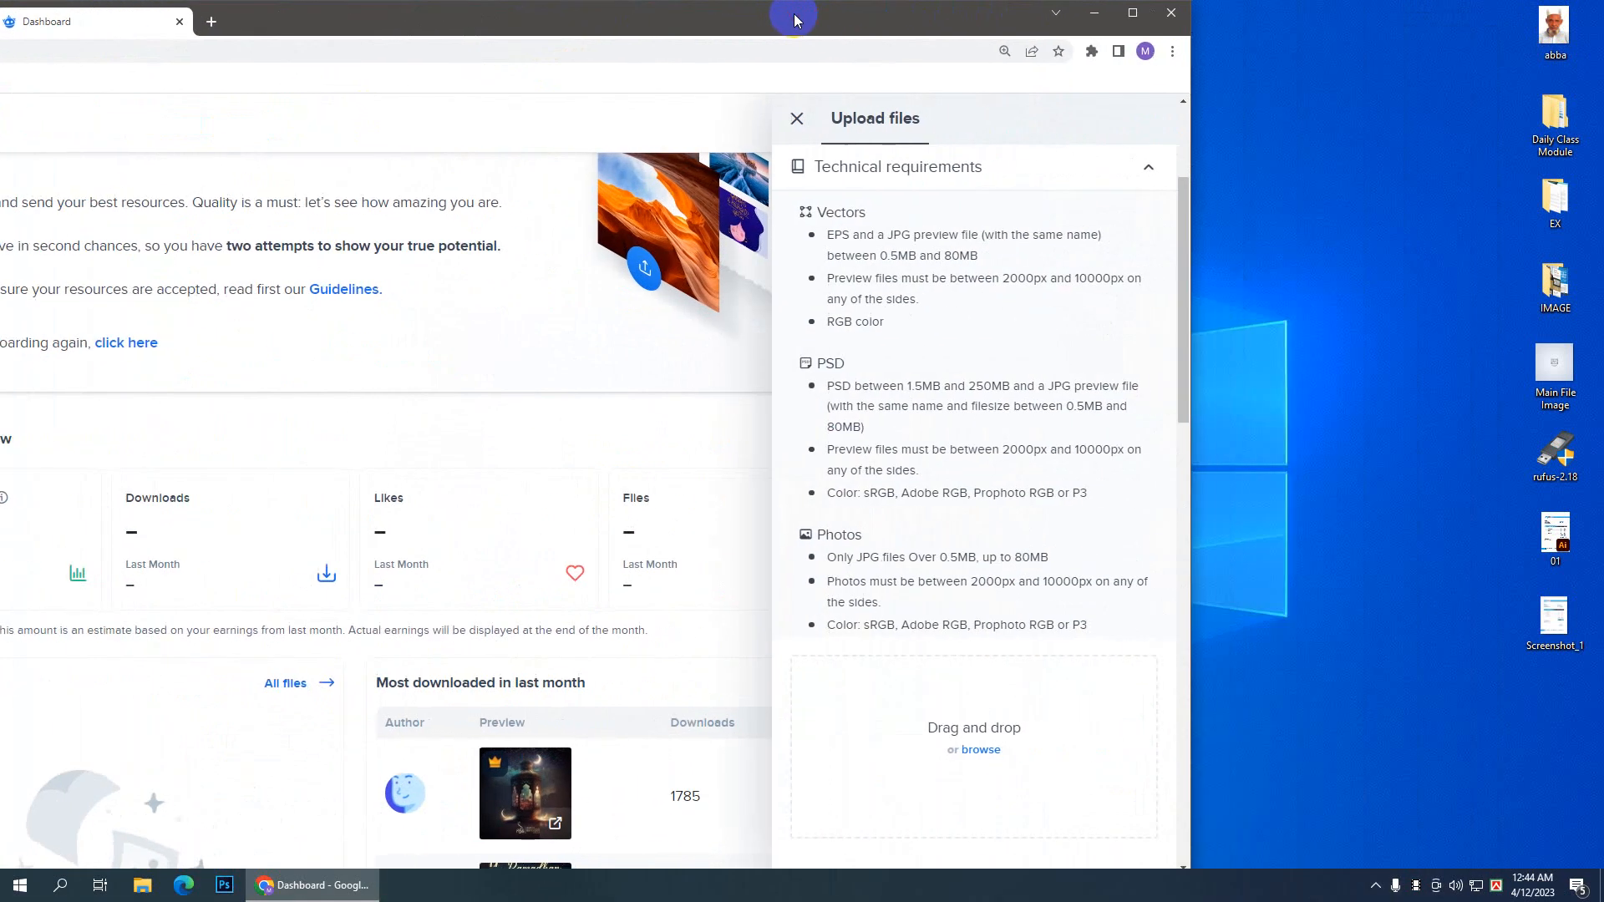
drag(901, 20, 458, 32)
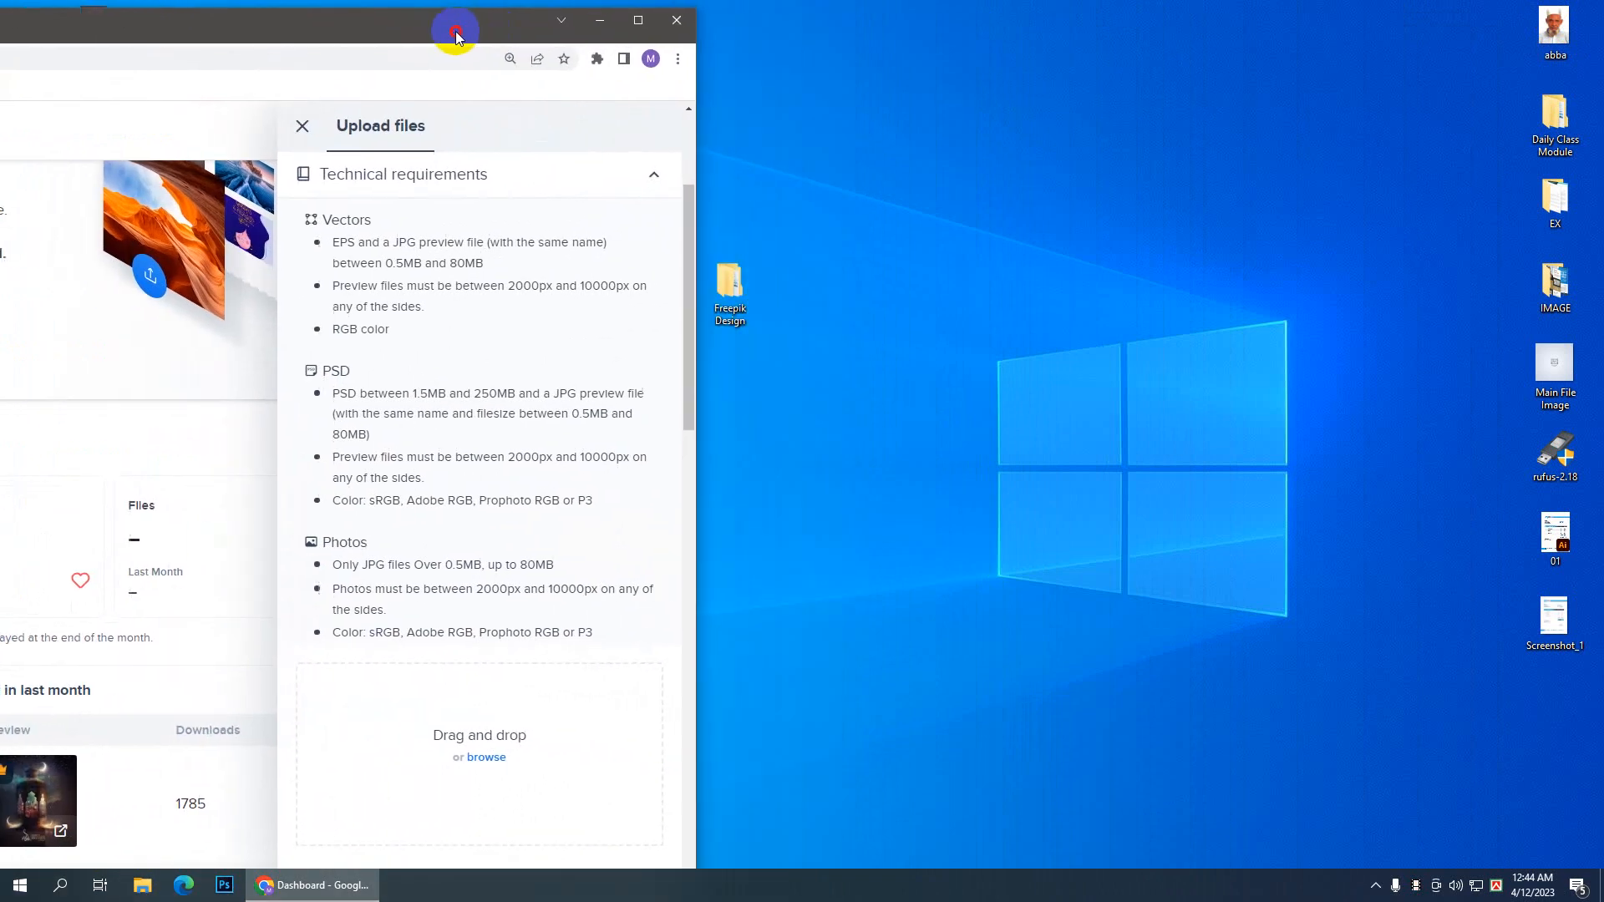
drag(721, 283, 1203, 163)
drag(376, 31, 732, 25)
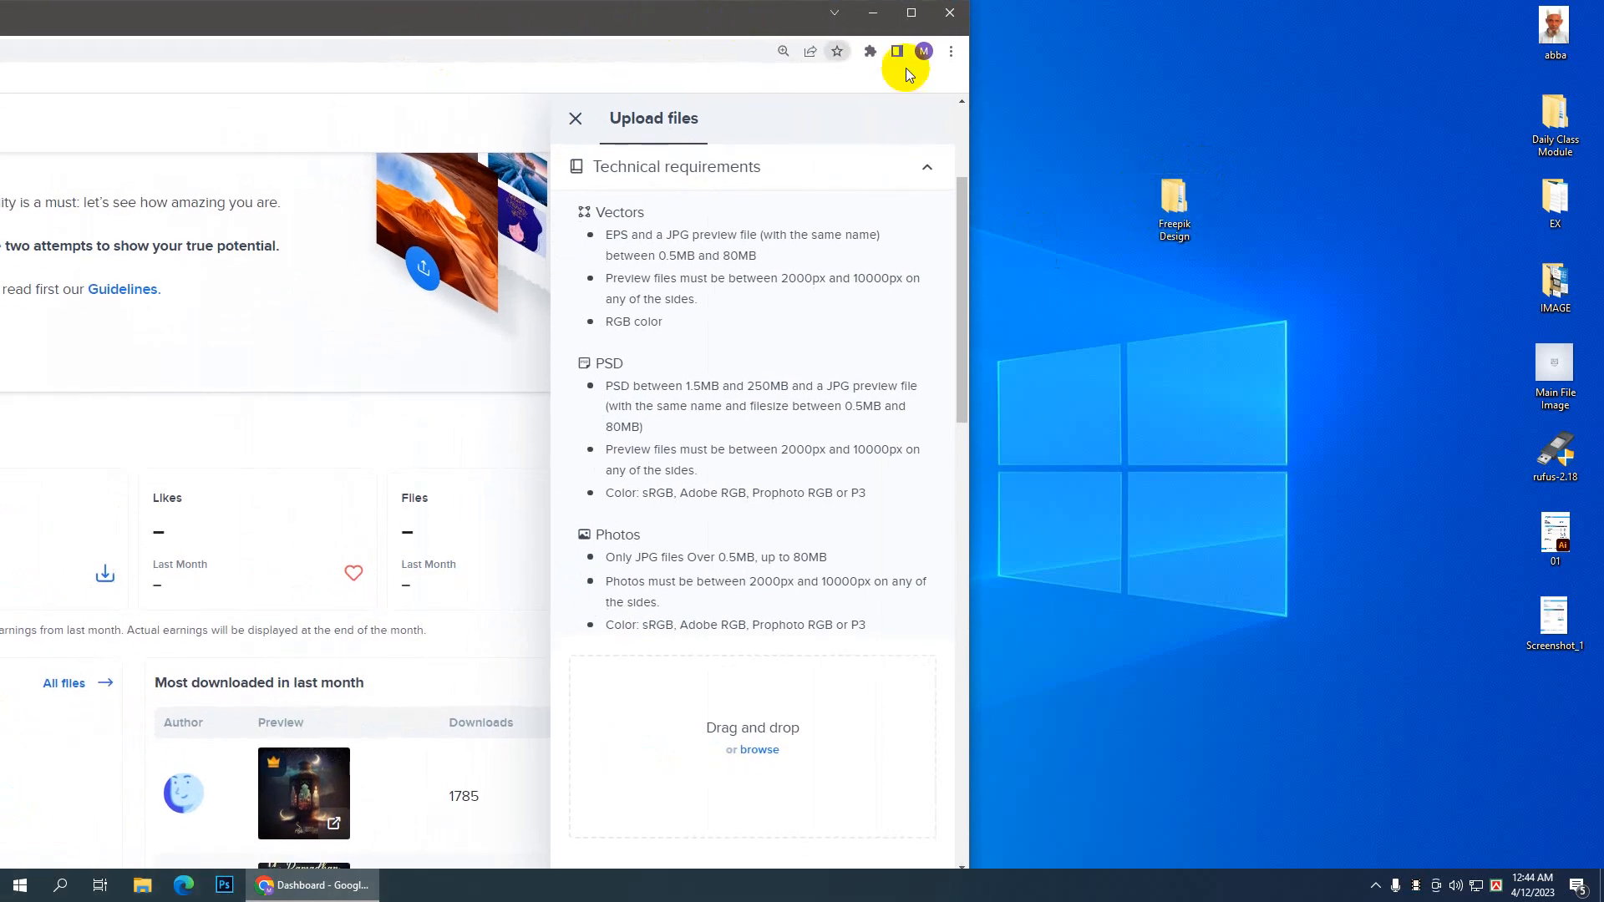
mouse_move(1173, 201)
mouse_down()
mouse_move(1192, 191)
mouse_move(1169, 198)
mouse_up()
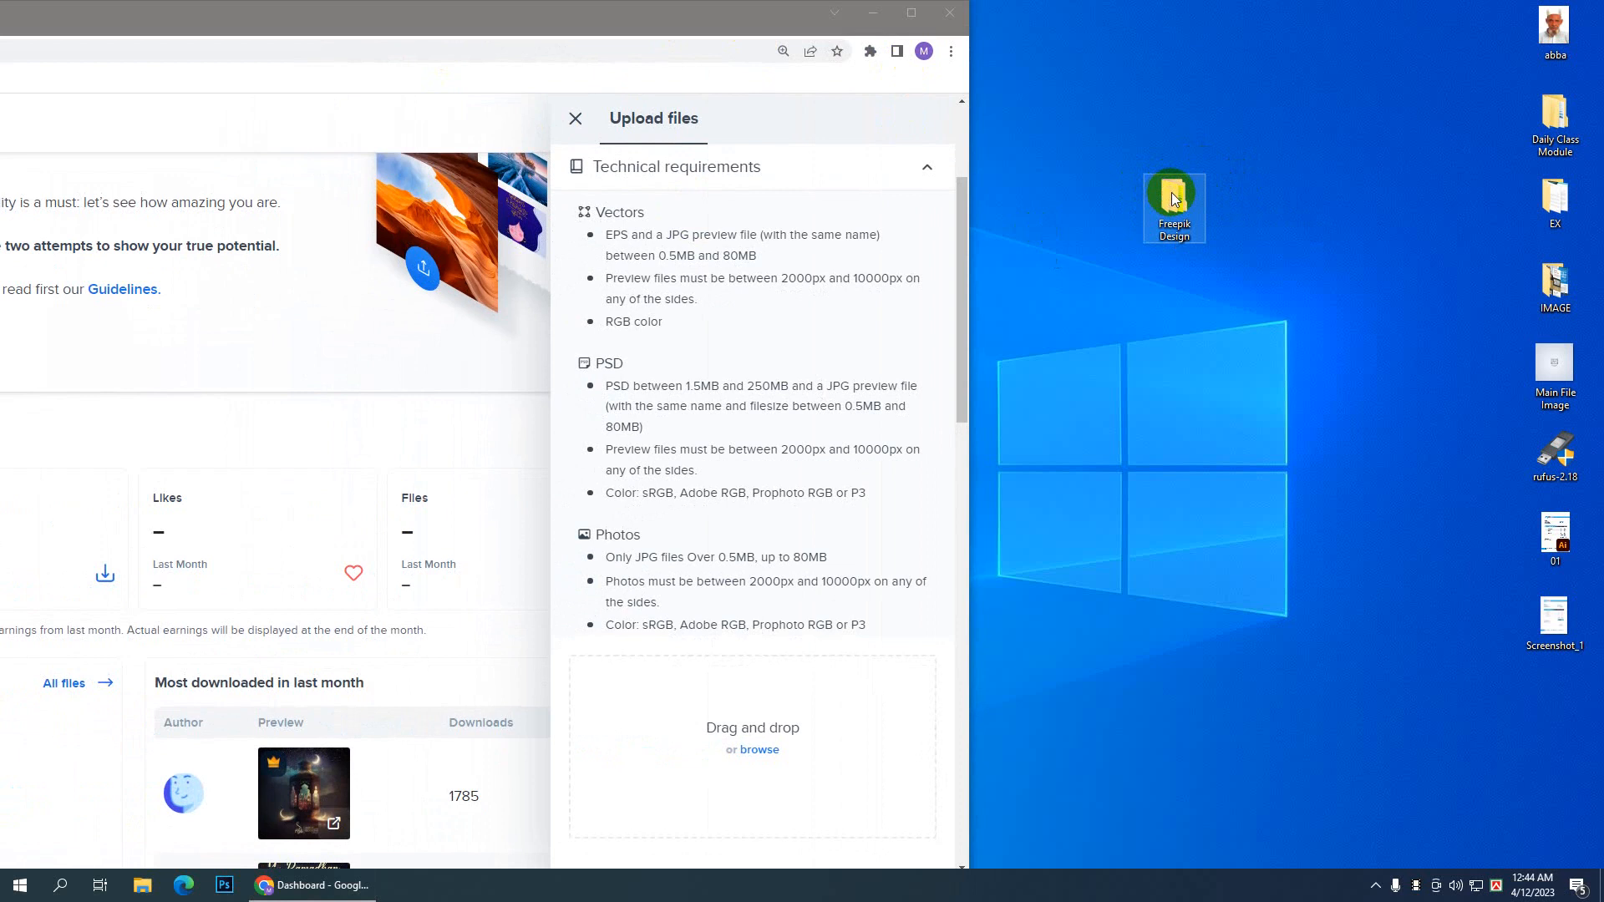
Step: Open the Freepik Design folder and arrange its narrowed window side by side with the browser's upload area
double_click(1175, 199)
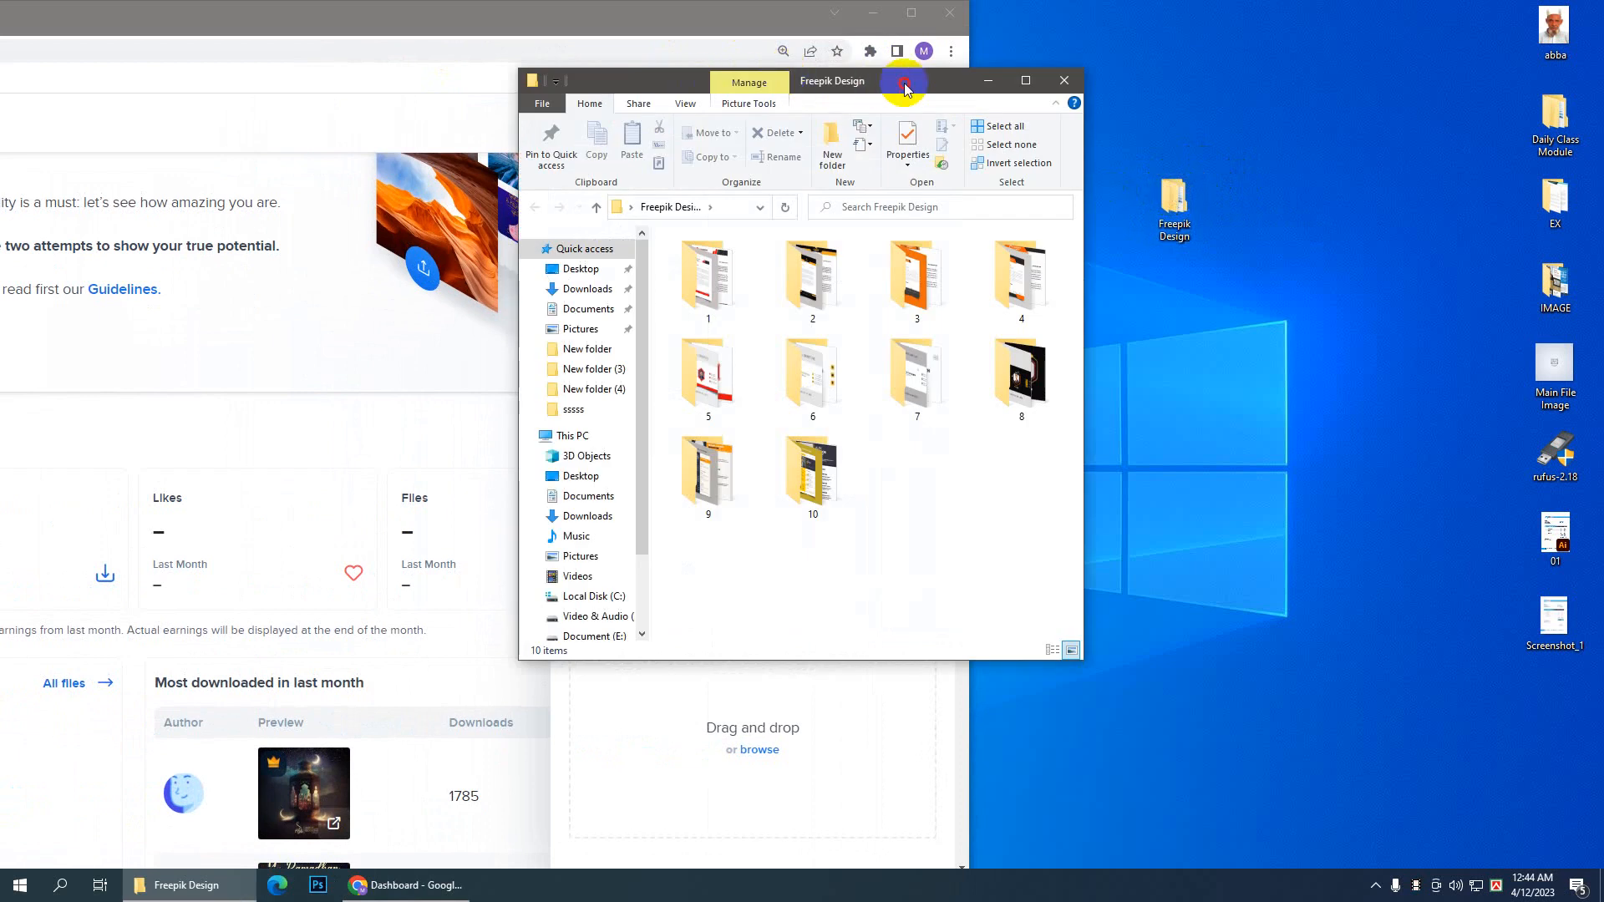
drag(904, 87, 1394, 122)
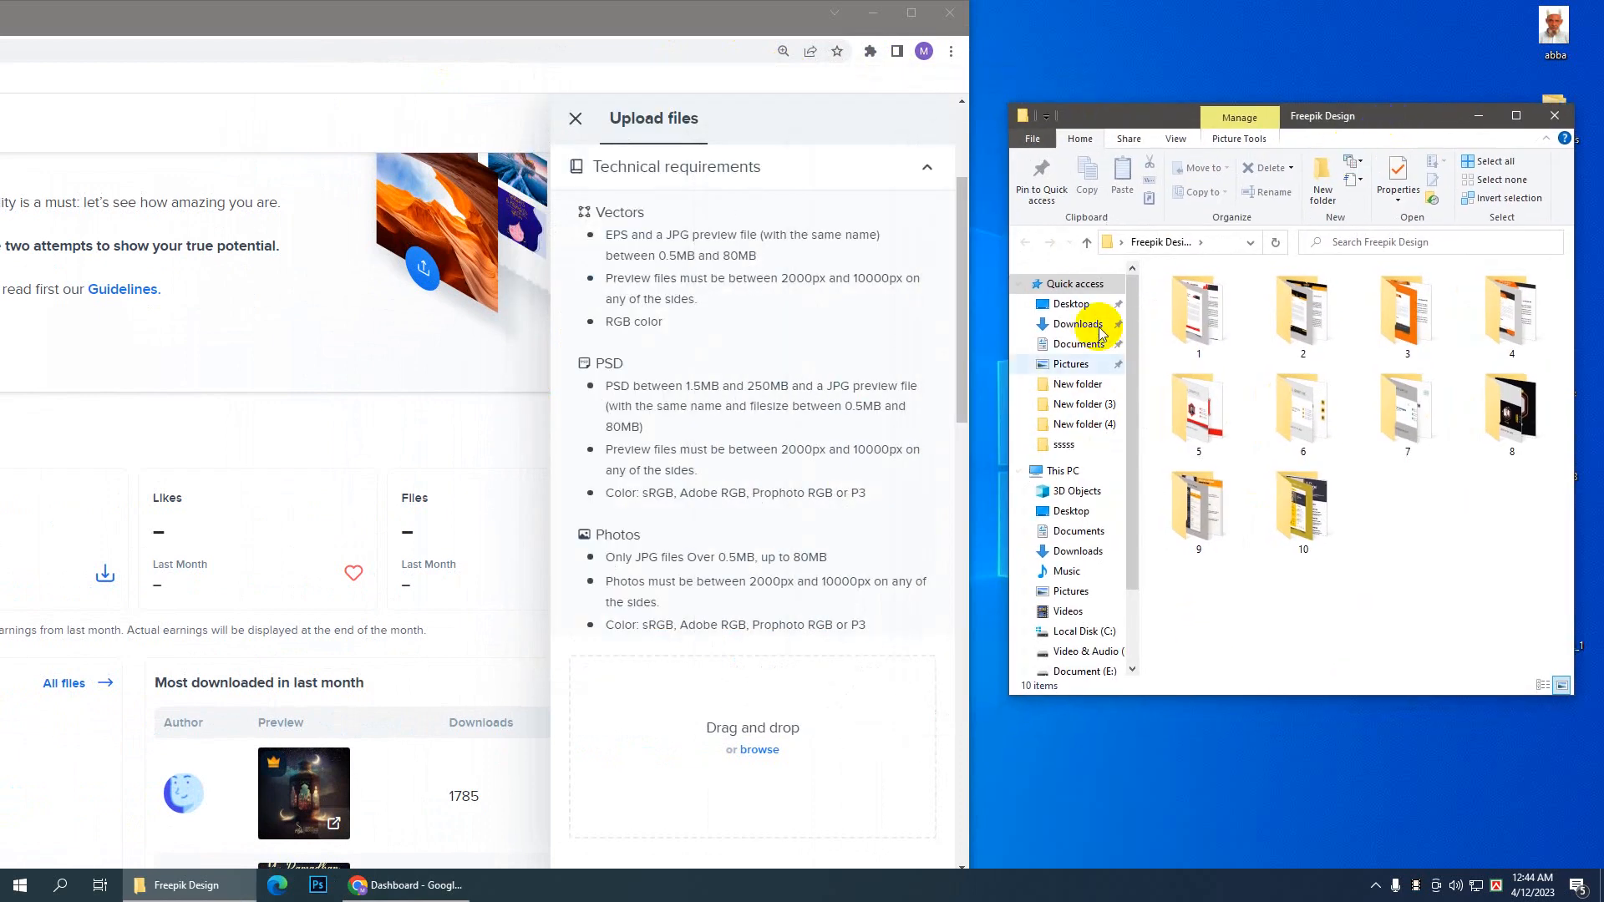
mouse_move(1011, 434)
mouse_down()
mouse_move(1059, 431)
mouse_move(1031, 434)
mouse_up()
drag(1376, 136, 1373, 120)
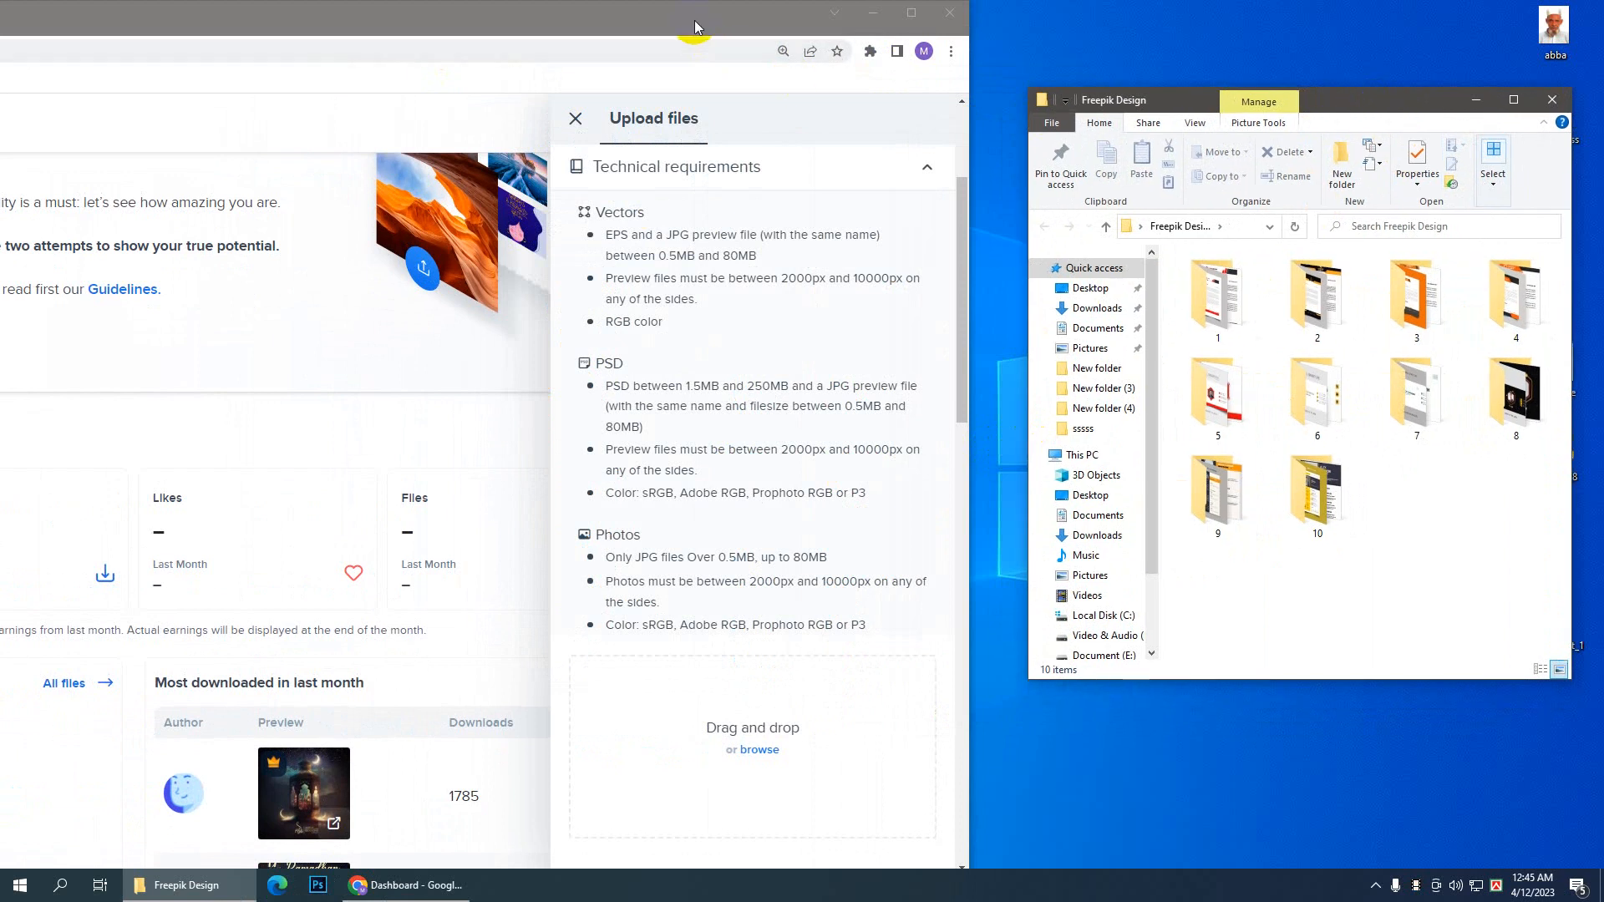
drag(694, 28, 725, 28)
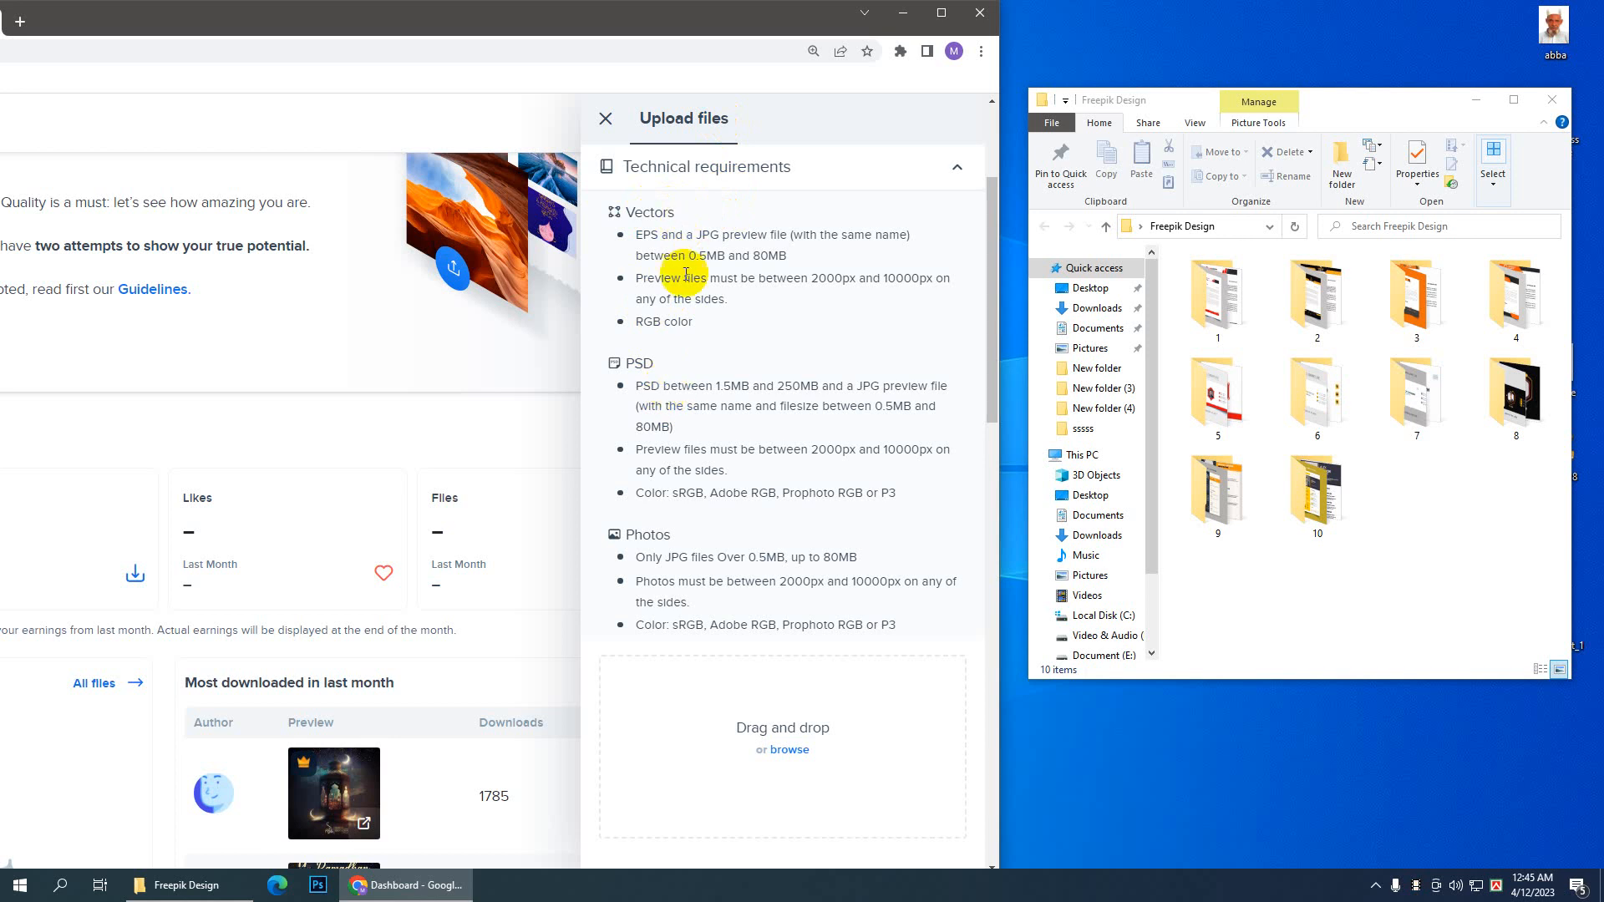
drag(985, 269, 991, 343)
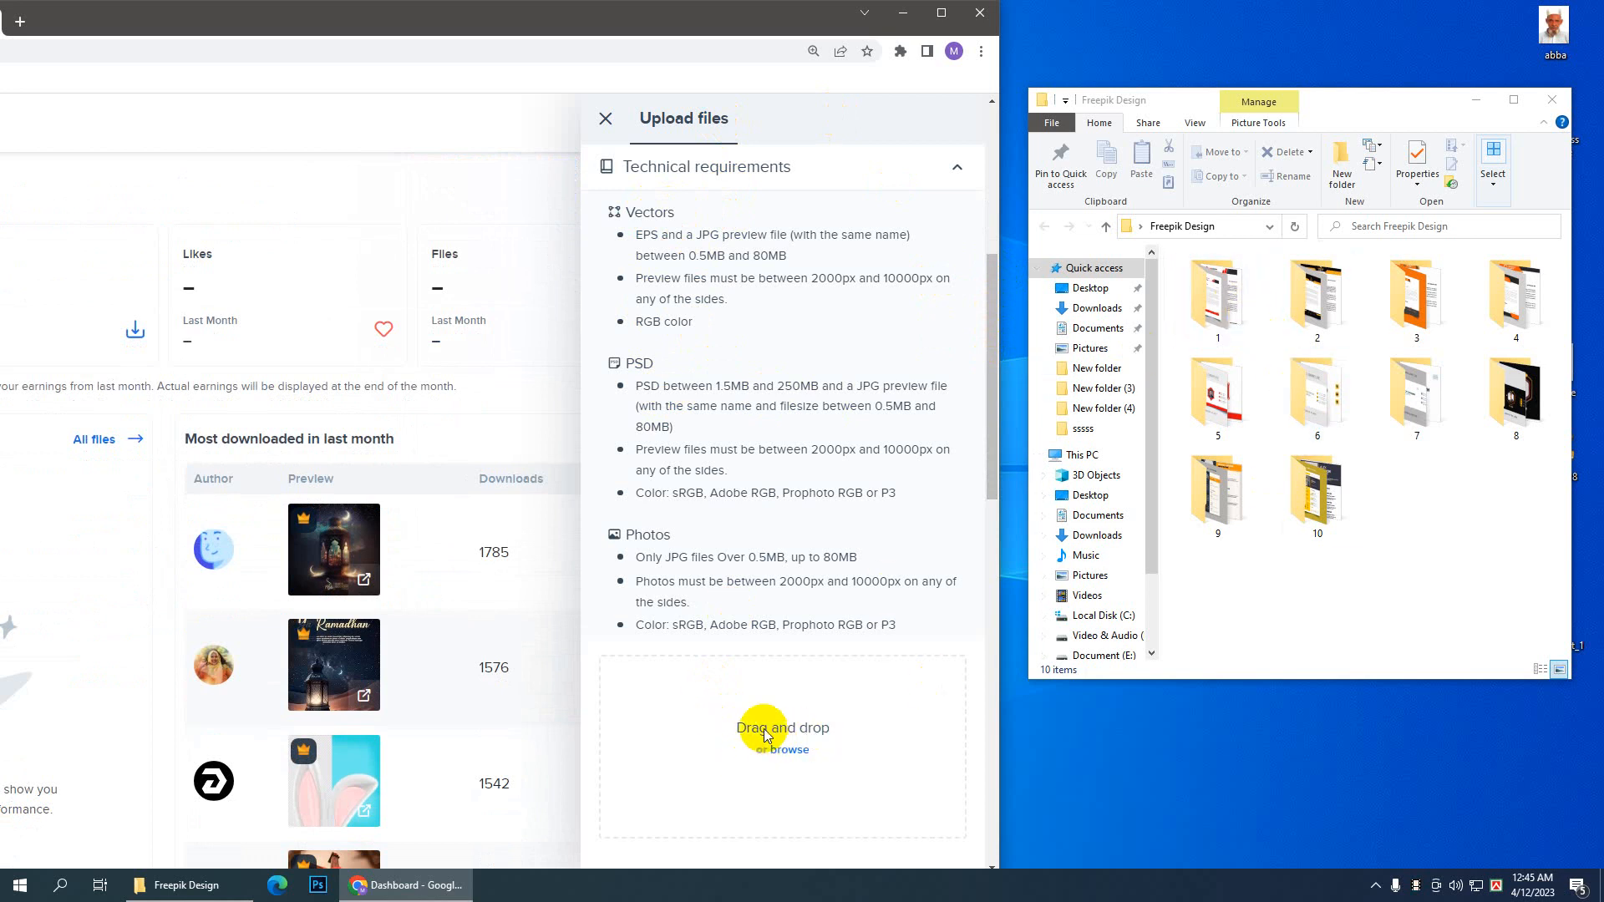
drag(1199, 307, 1332, 101)
drag(1228, 258, 1232, 282)
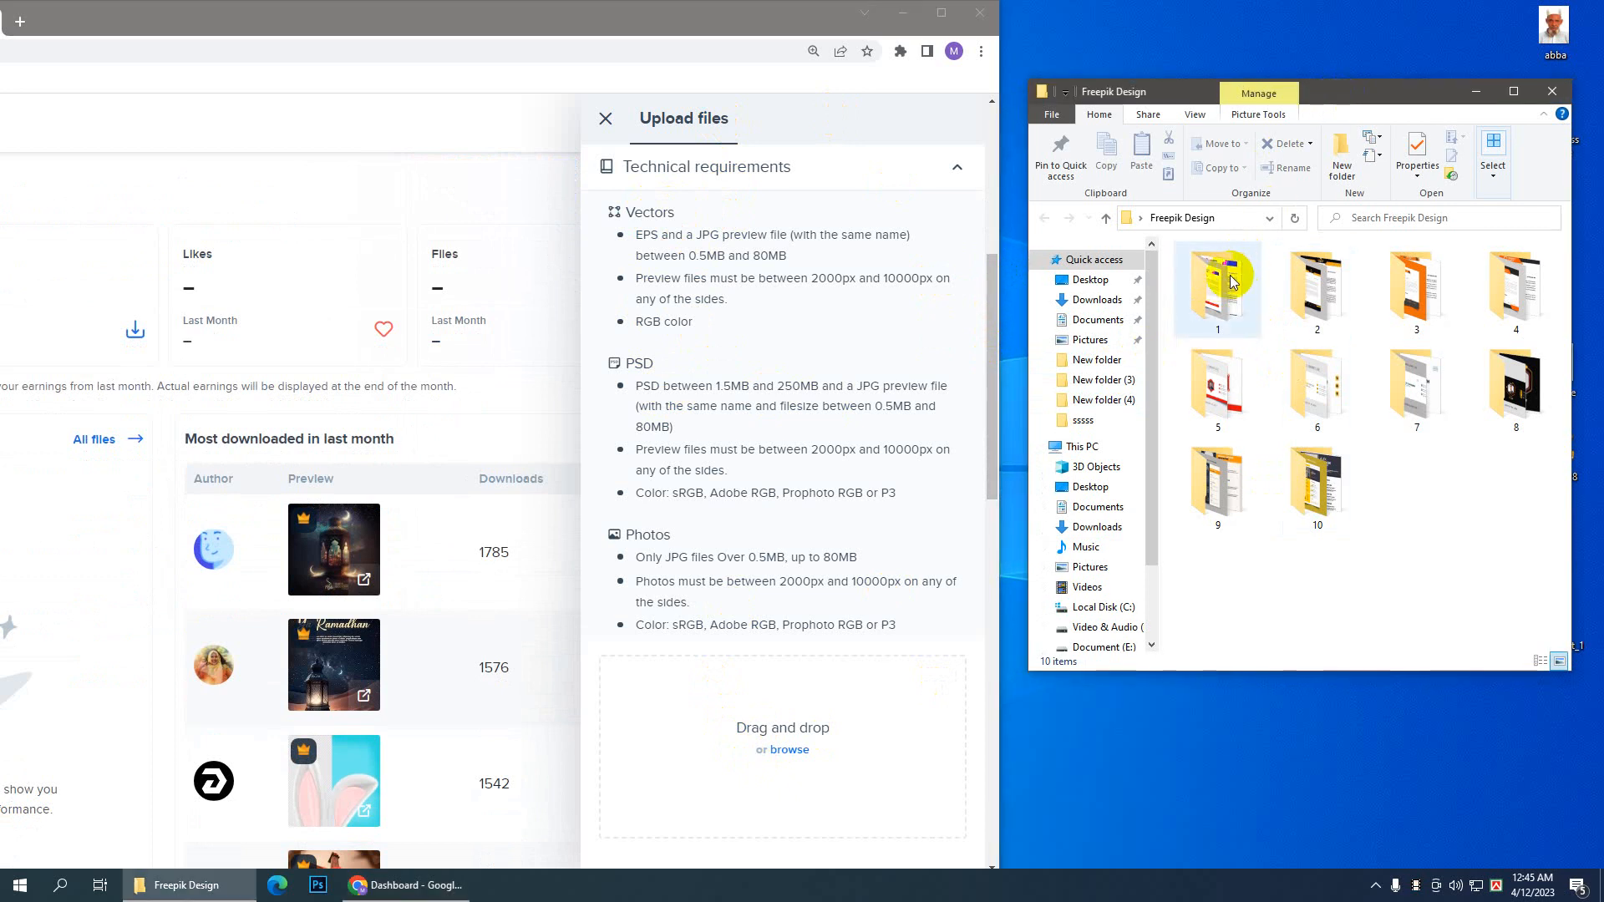
Step: Upload 1.eps and 1.jpg from folder 1 and check the details of both source files
double_click(1227, 281)
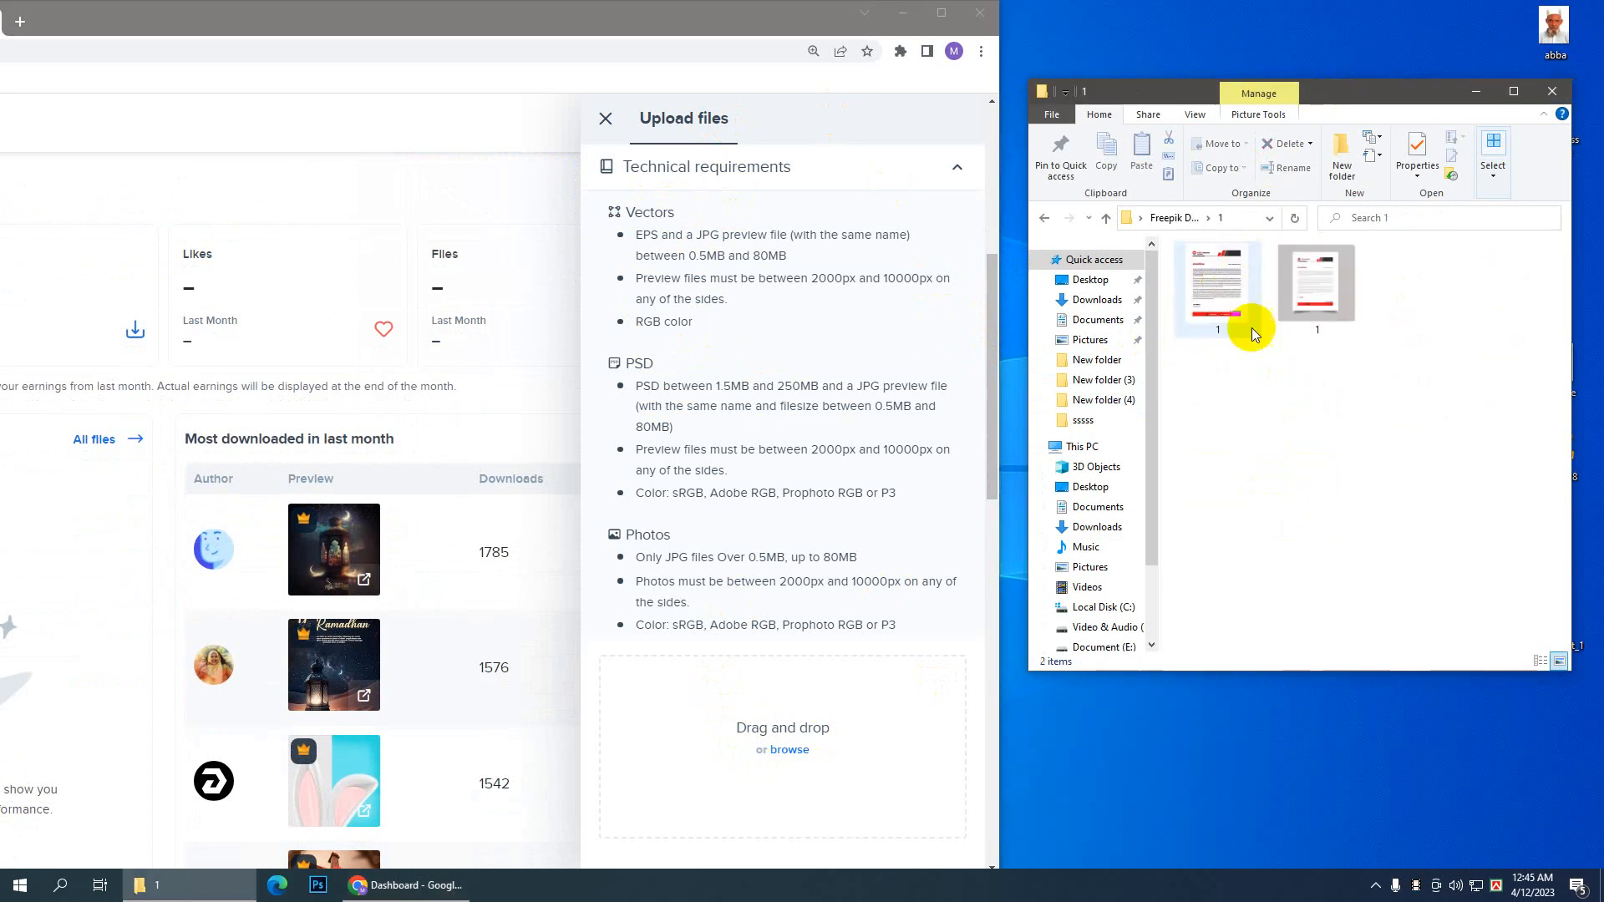
drag(1209, 360, 1352, 276)
mouse_move(1331, 293)
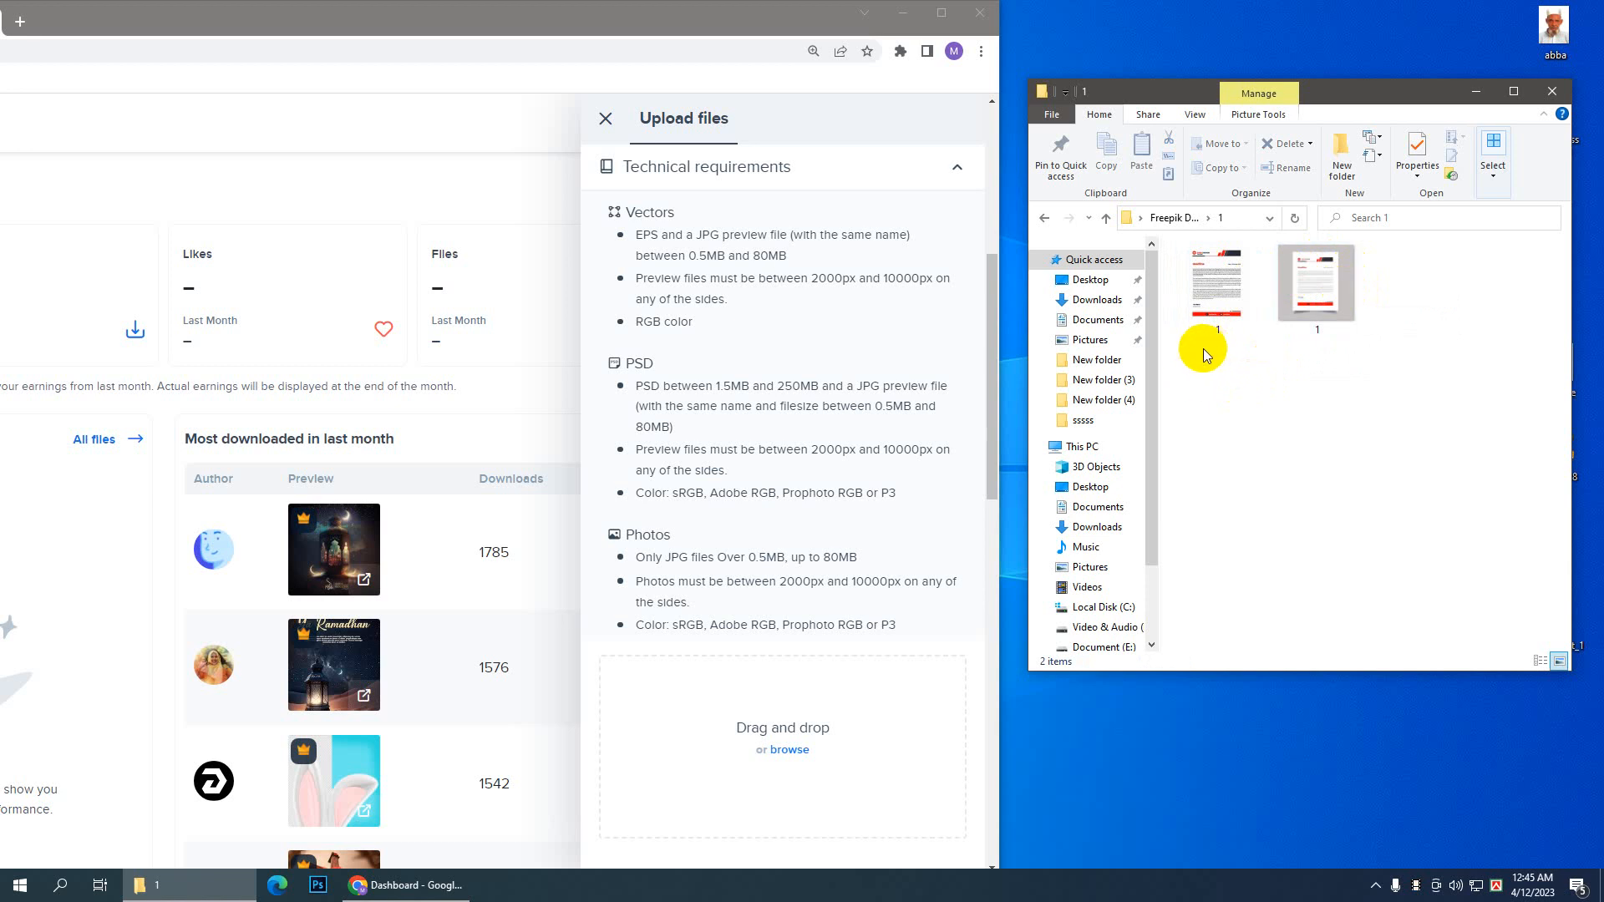
drag(1205, 355, 774, 739)
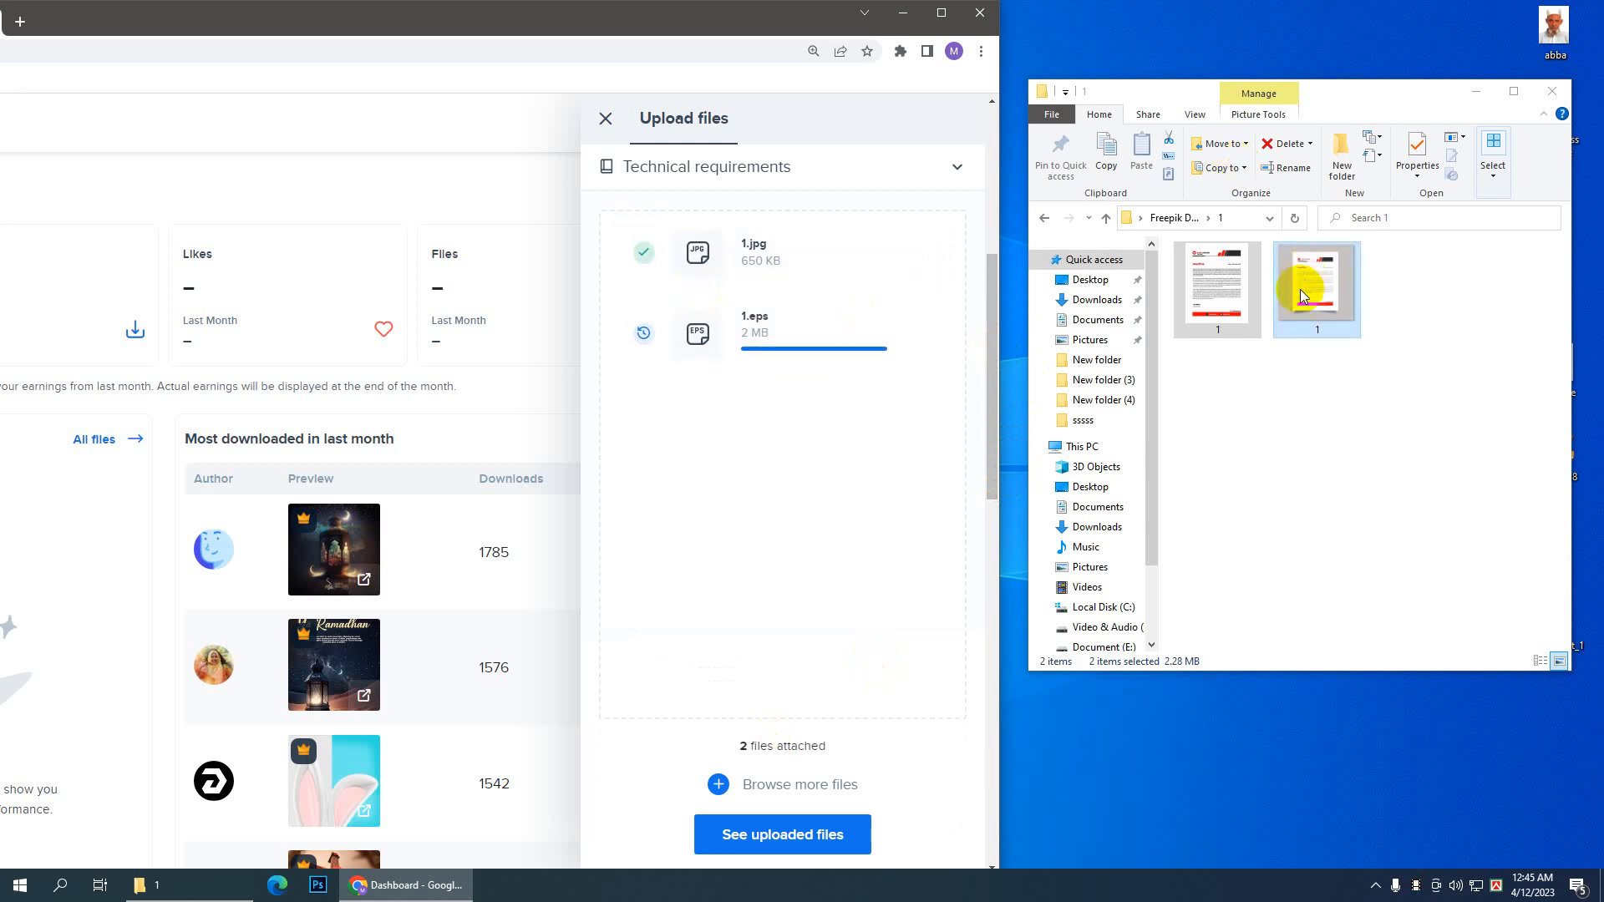
click(1220, 283)
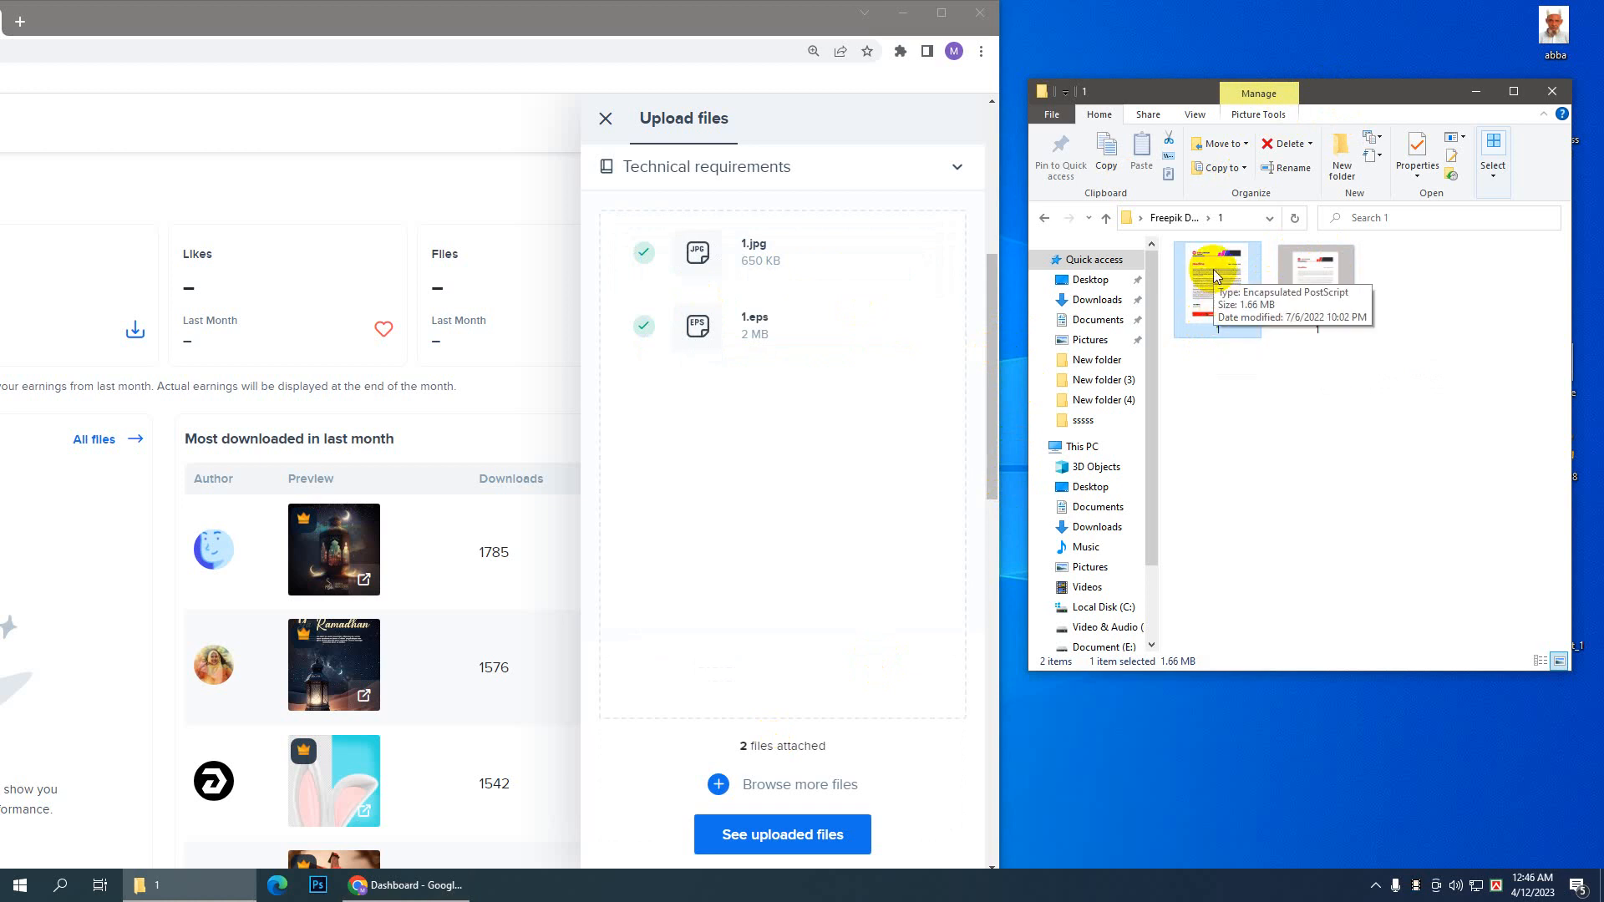
click(1321, 269)
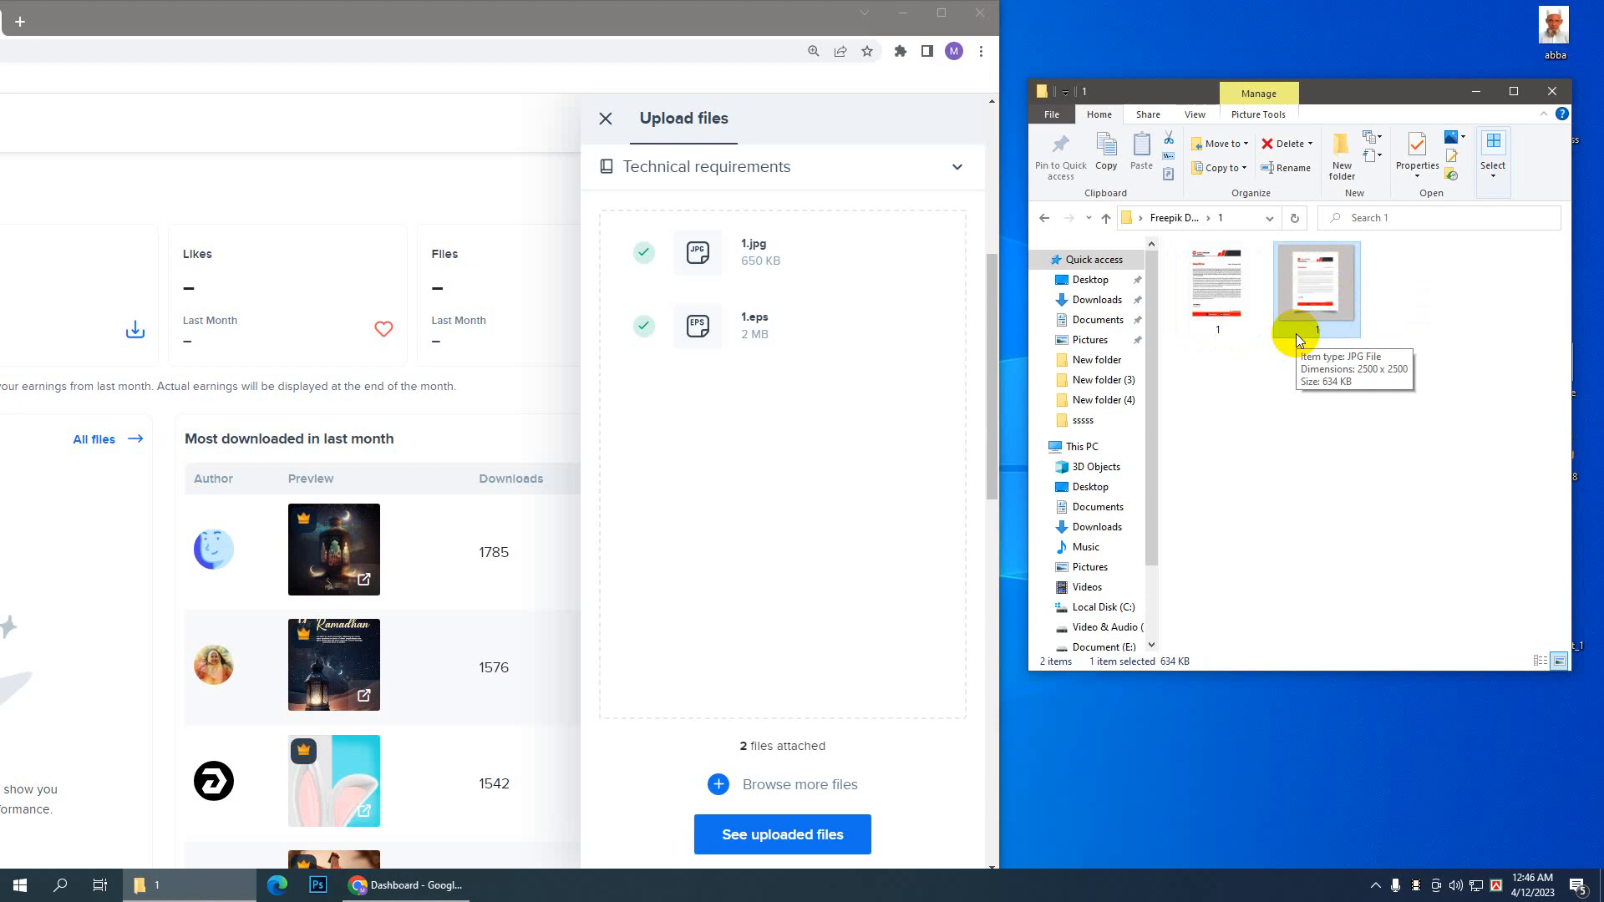
Step: Add 2.eps and 2.jpg from folder 2 to the upload
click(1043, 219)
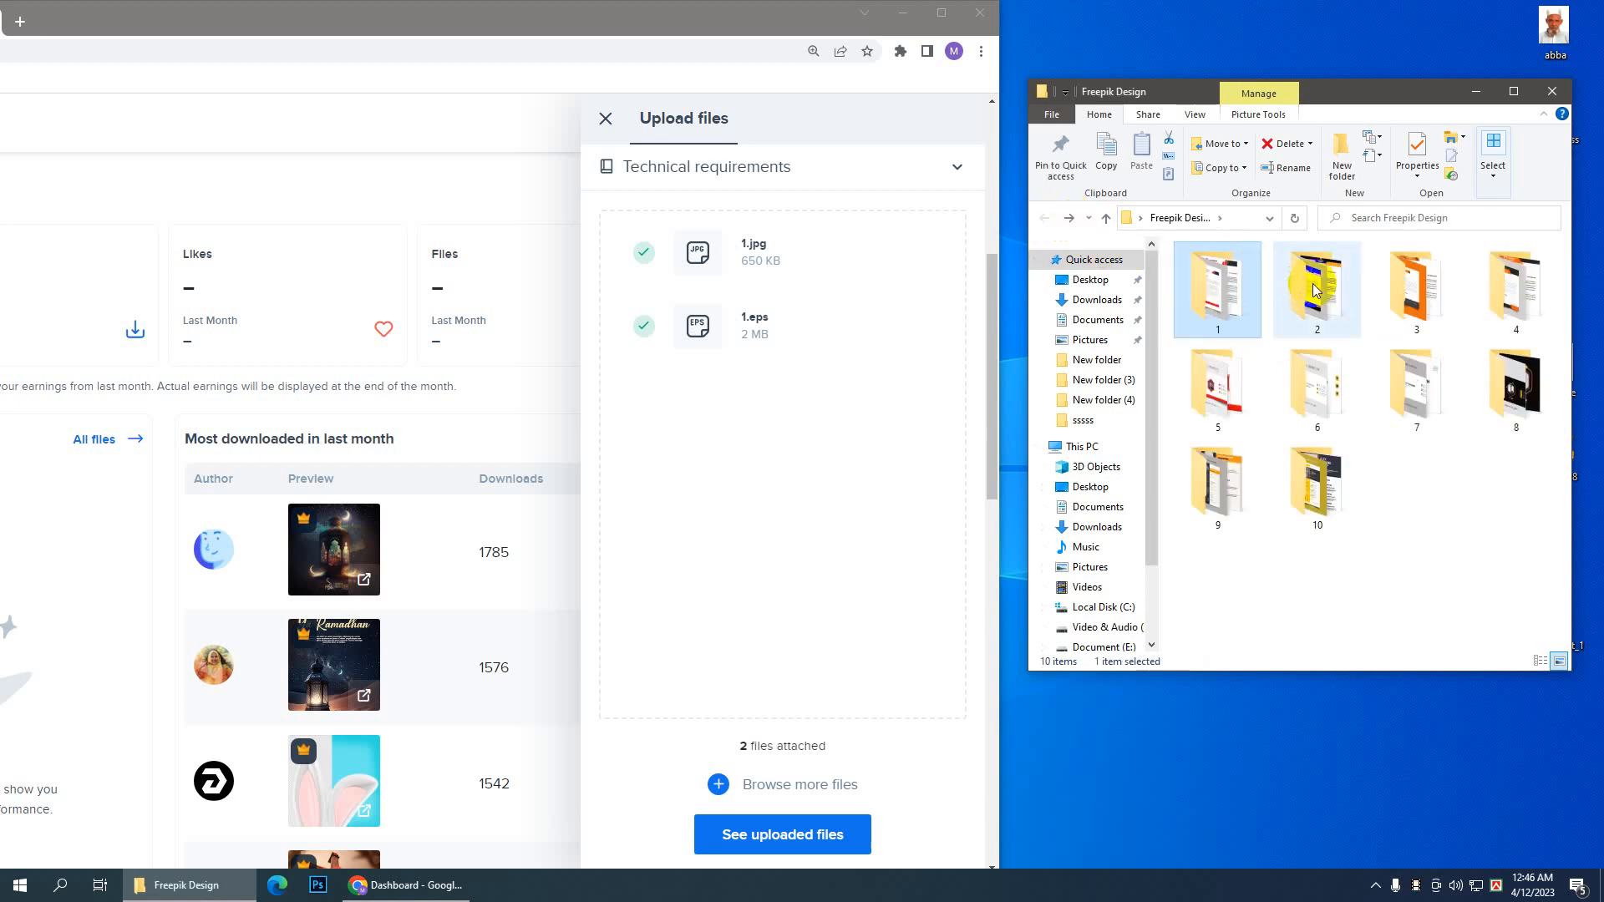
double_click(1312, 283)
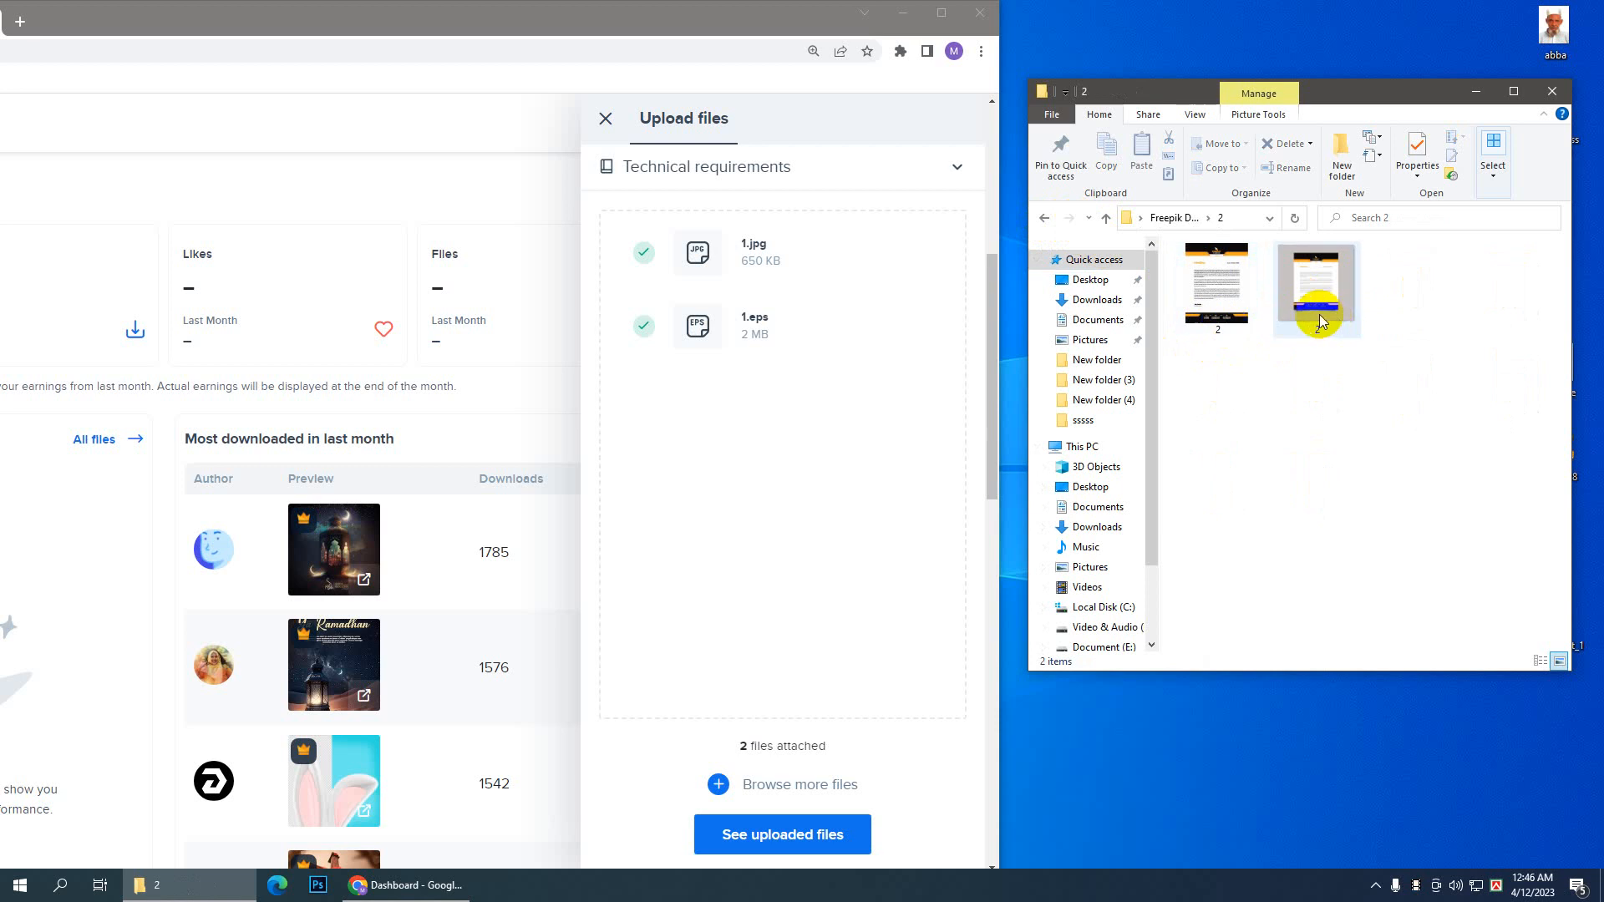
drag(1200, 349, 1353, 286)
drag(1207, 282, 773, 451)
Step: Add 3.eps and 3.jpg from folder 3 to the upload
click(1044, 217)
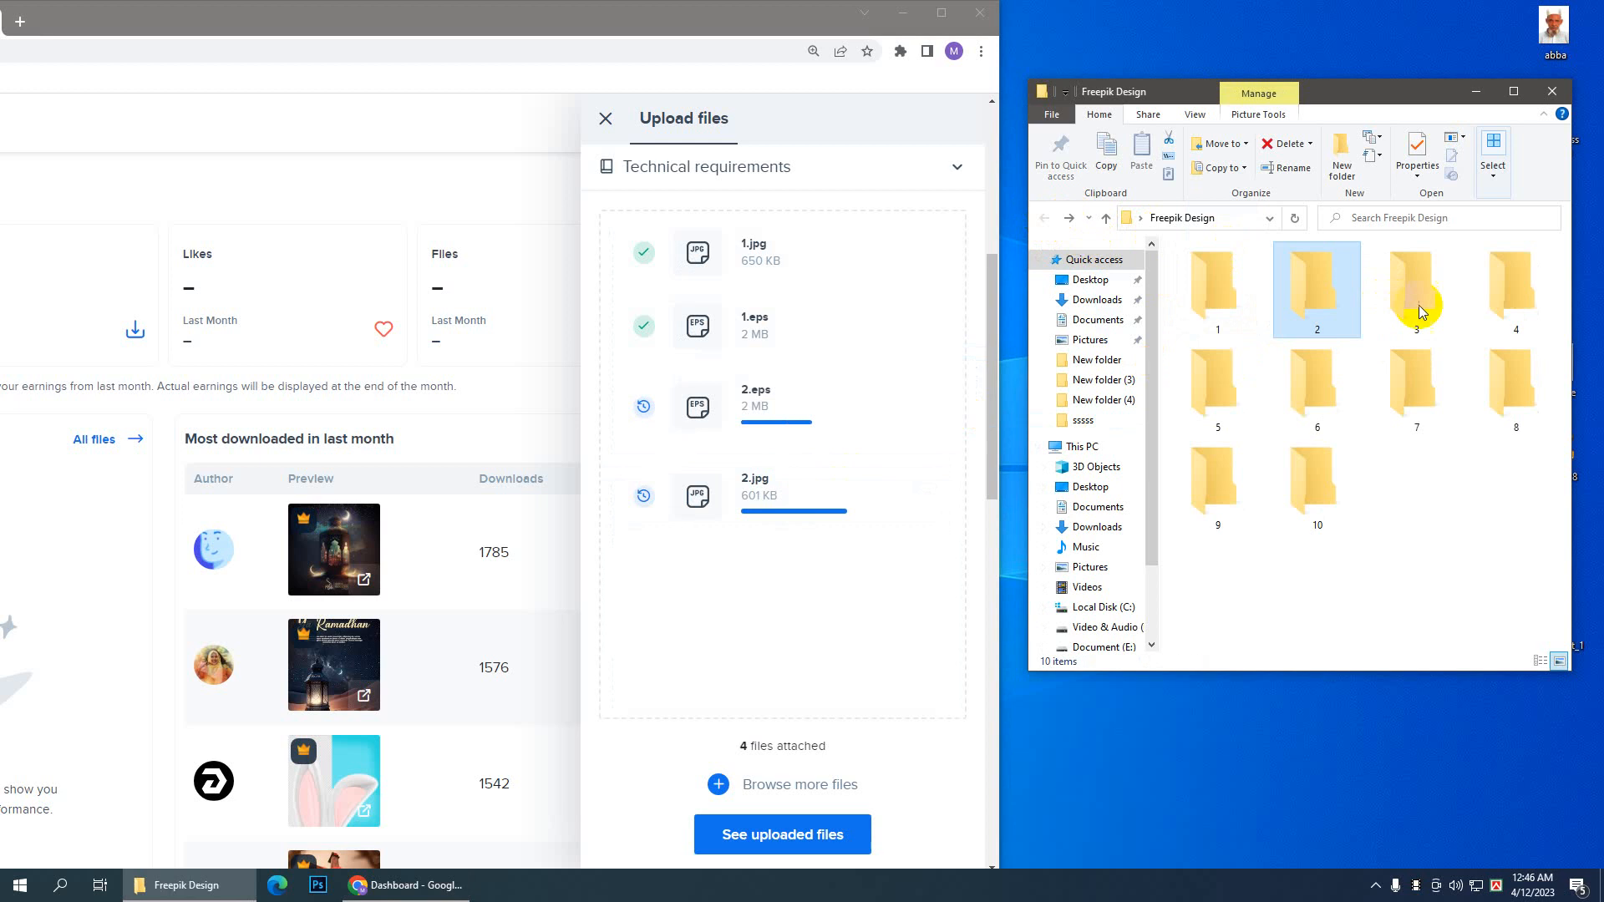
click(1425, 305)
double_click(1425, 305)
drag(1198, 352, 1349, 284)
drag(1220, 284, 802, 618)
Step: Add 4.eps and 4.jpg from folder 4 to the upload
click(1044, 218)
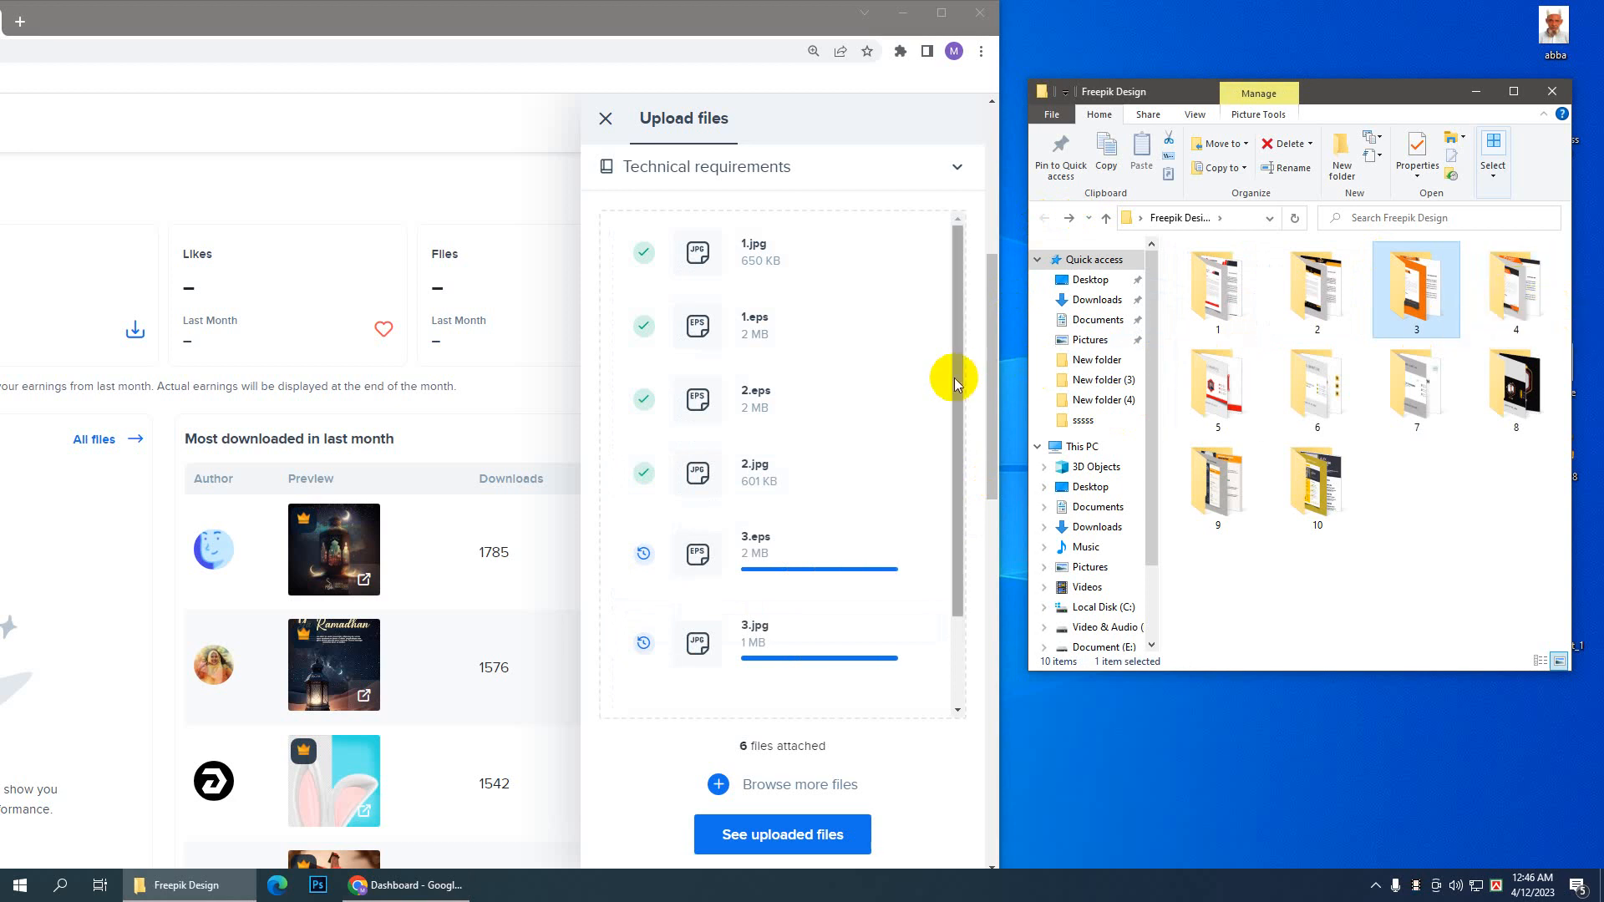
drag(959, 376, 950, 471)
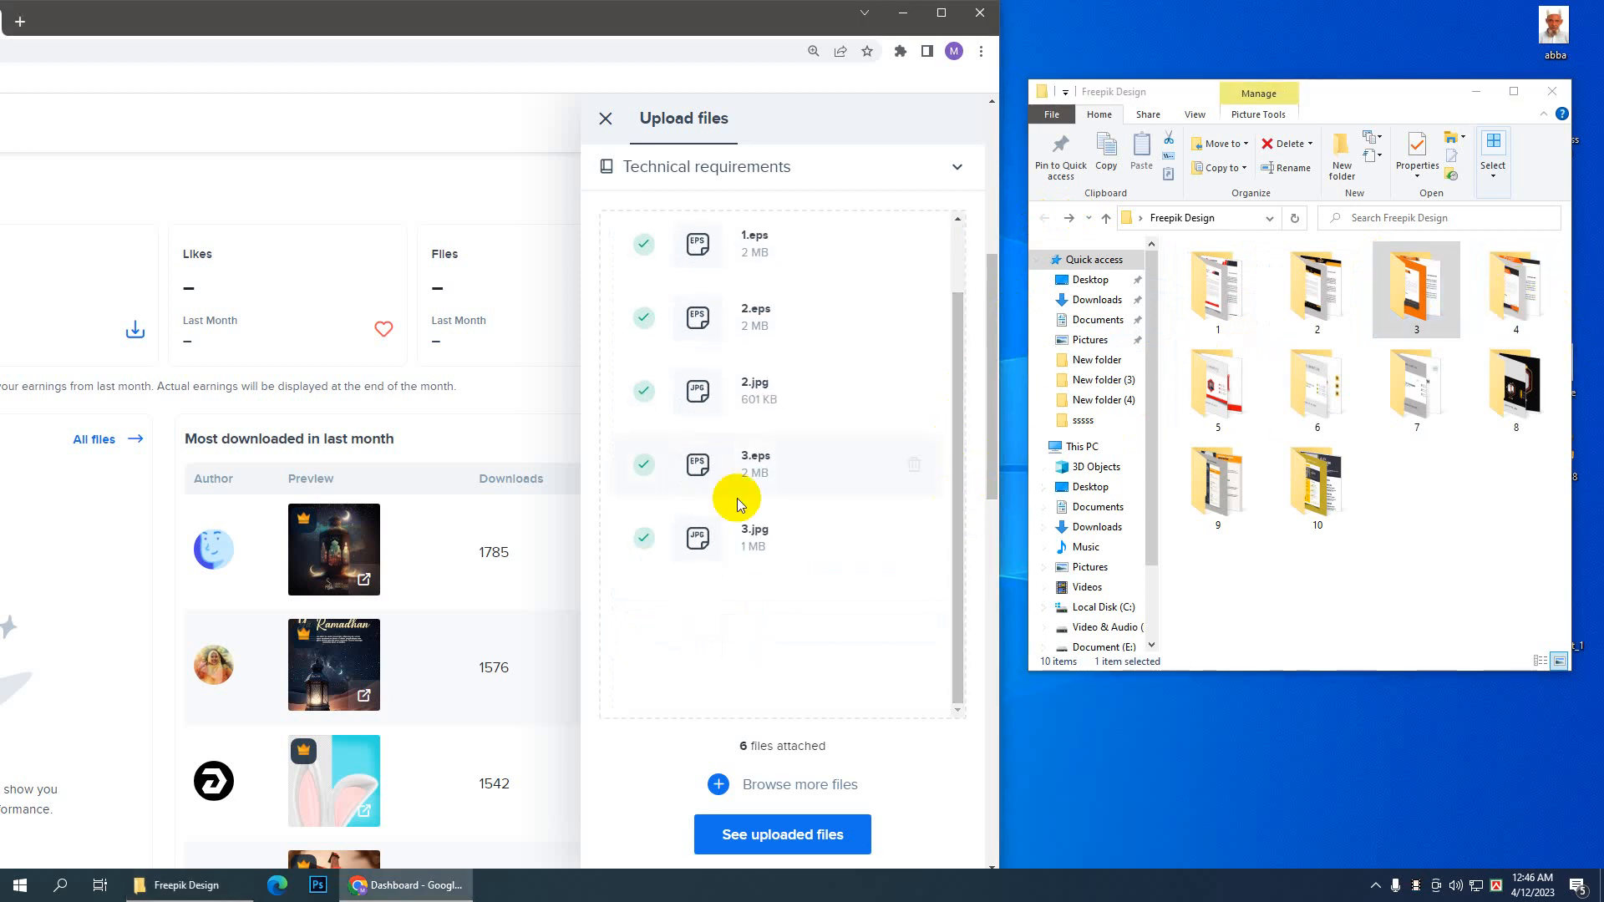
double_click(1513, 319)
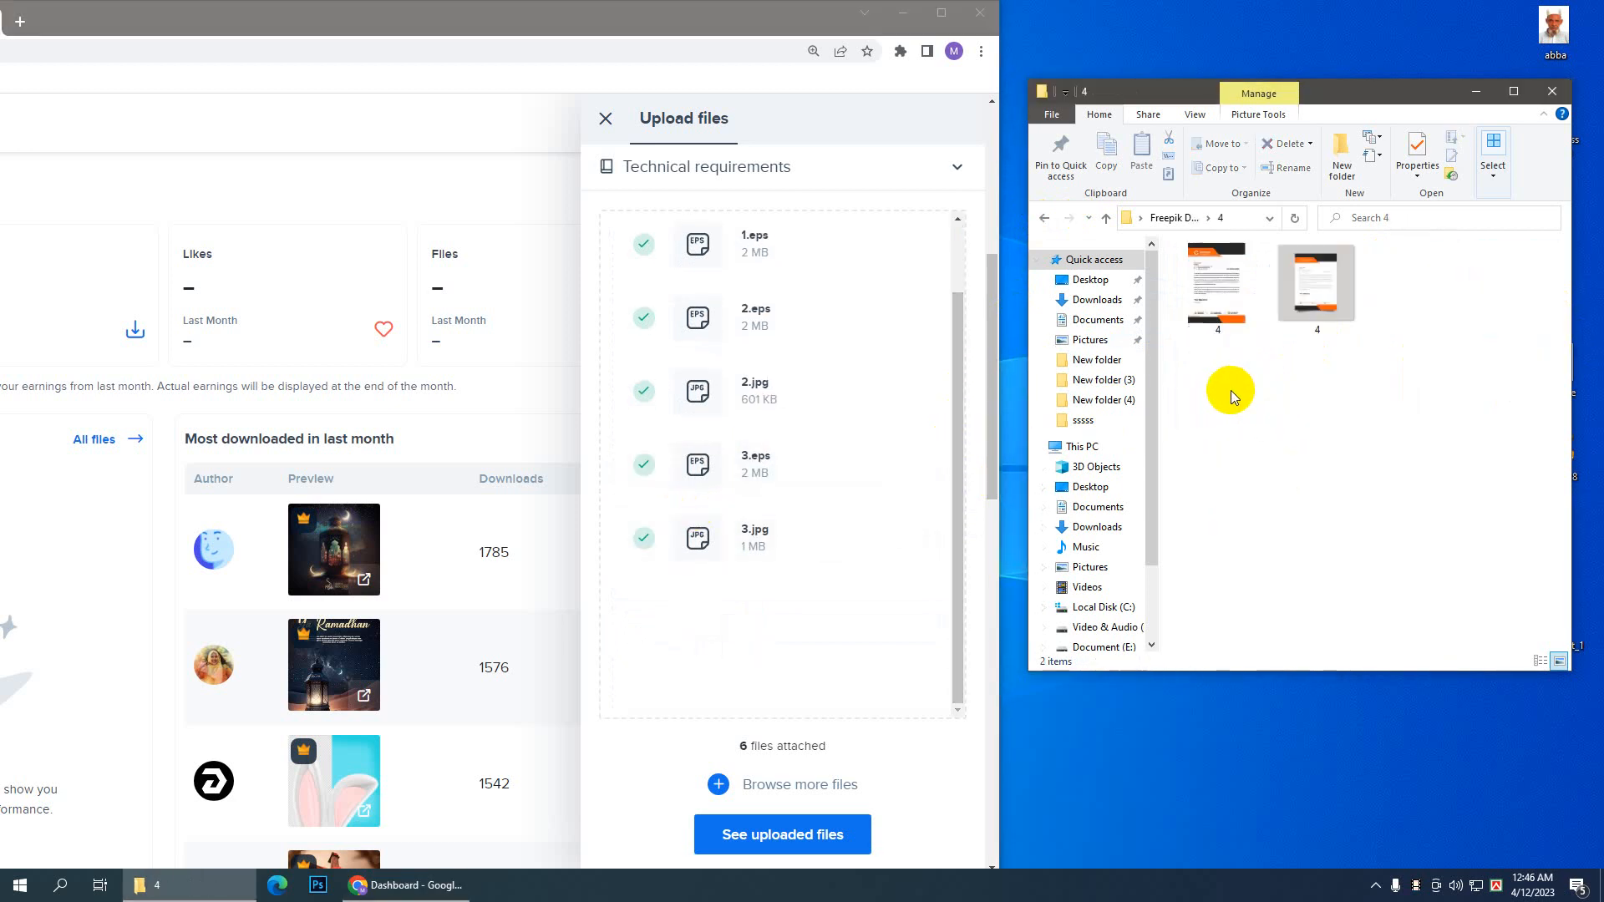
drag(1257, 350, 1353, 272)
drag(1224, 280, 942, 511)
Step: Add 5.eps and 5.jpg from folder 5 to the upload
click(1044, 218)
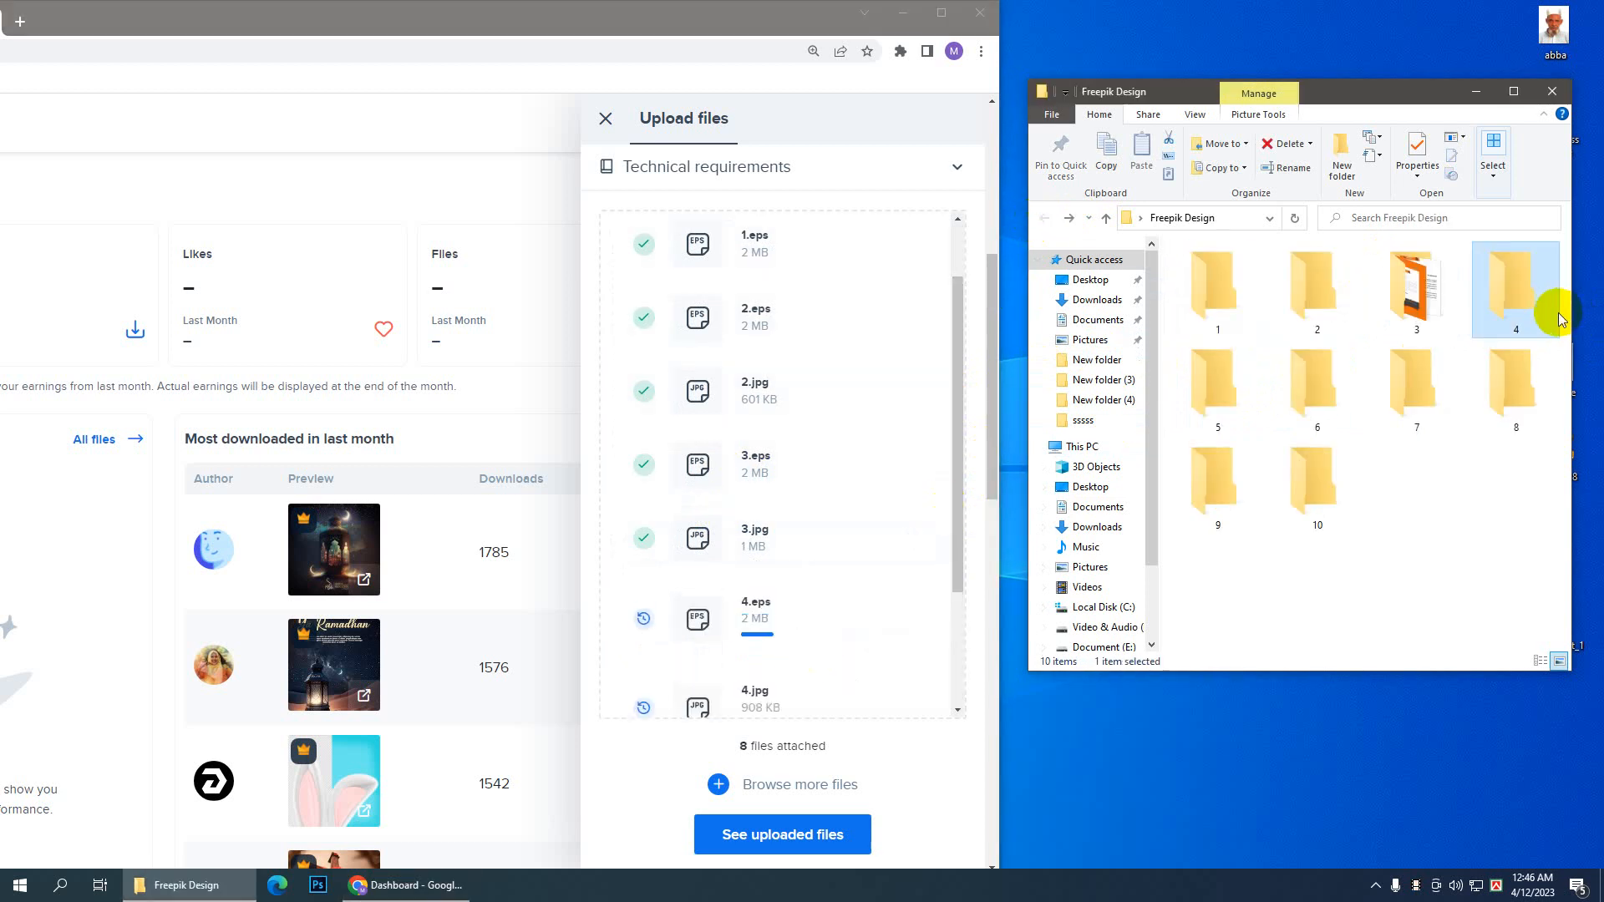
double_click(1181, 396)
drag(1208, 344, 945, 564)
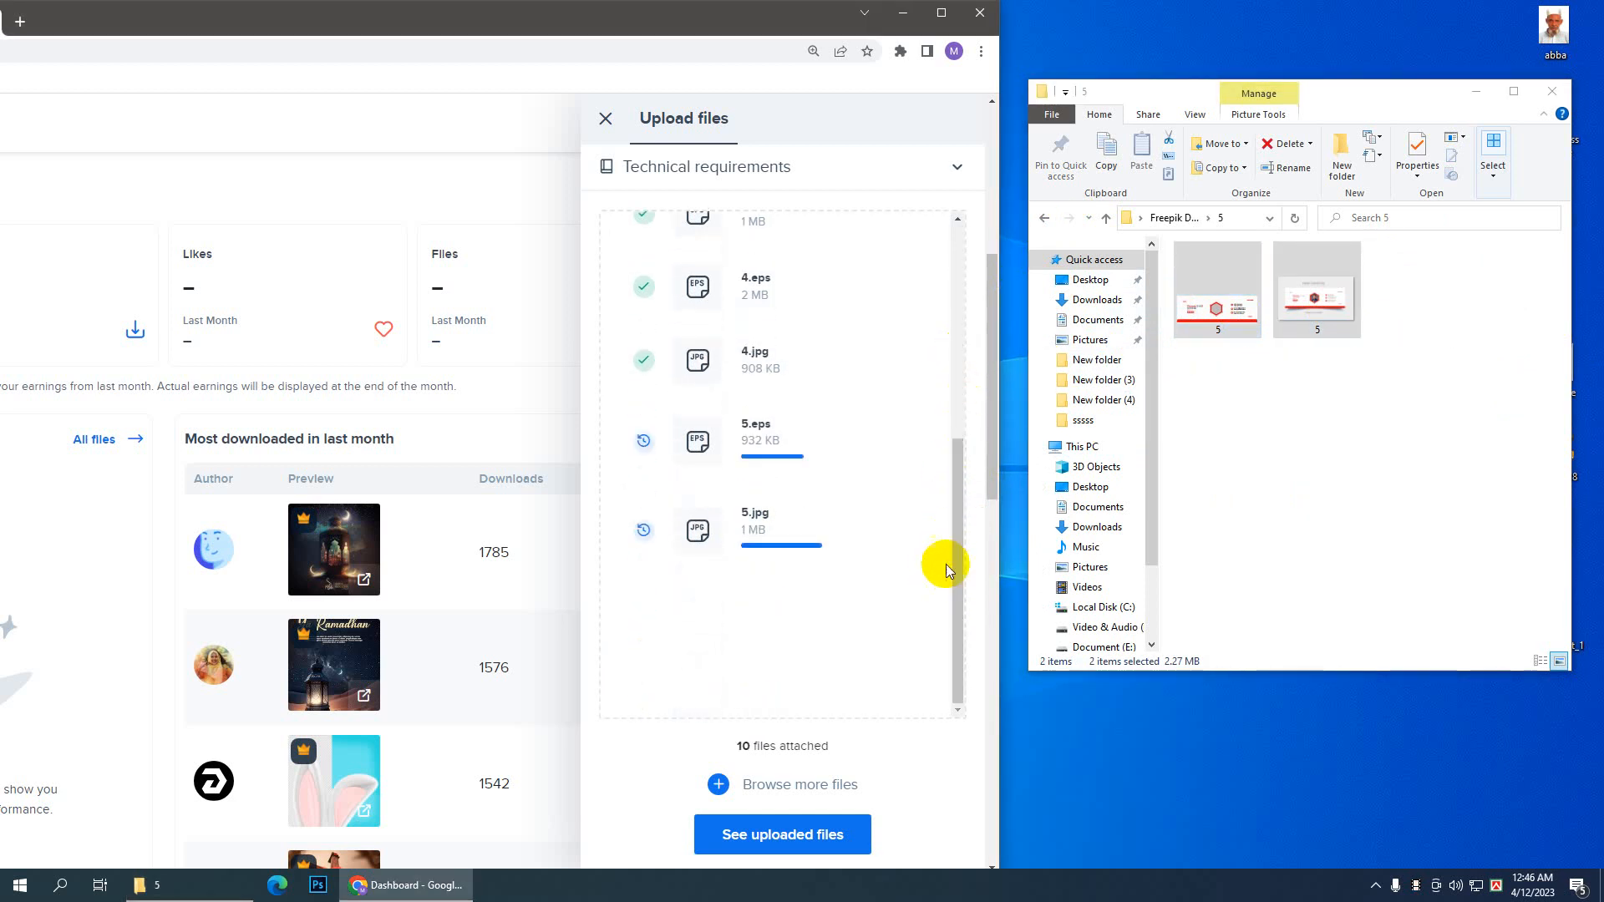
Step: Add 6.eps and 6.jpg from folder 6 to the upload
click(1048, 218)
double_click(1326, 359)
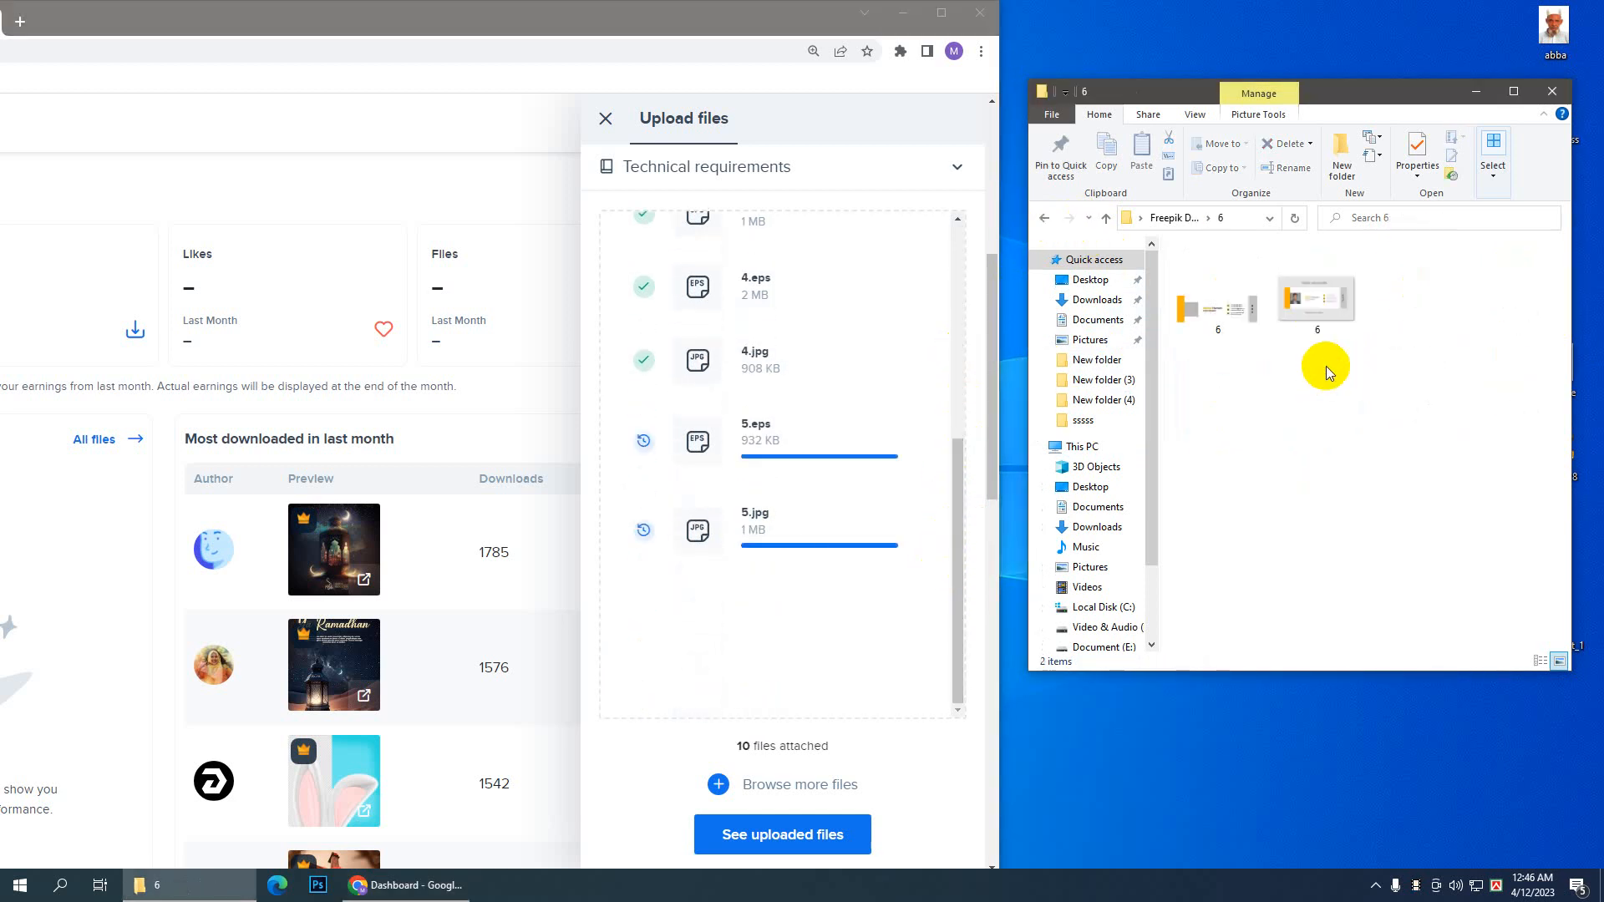
drag(1201, 351, 891, 602)
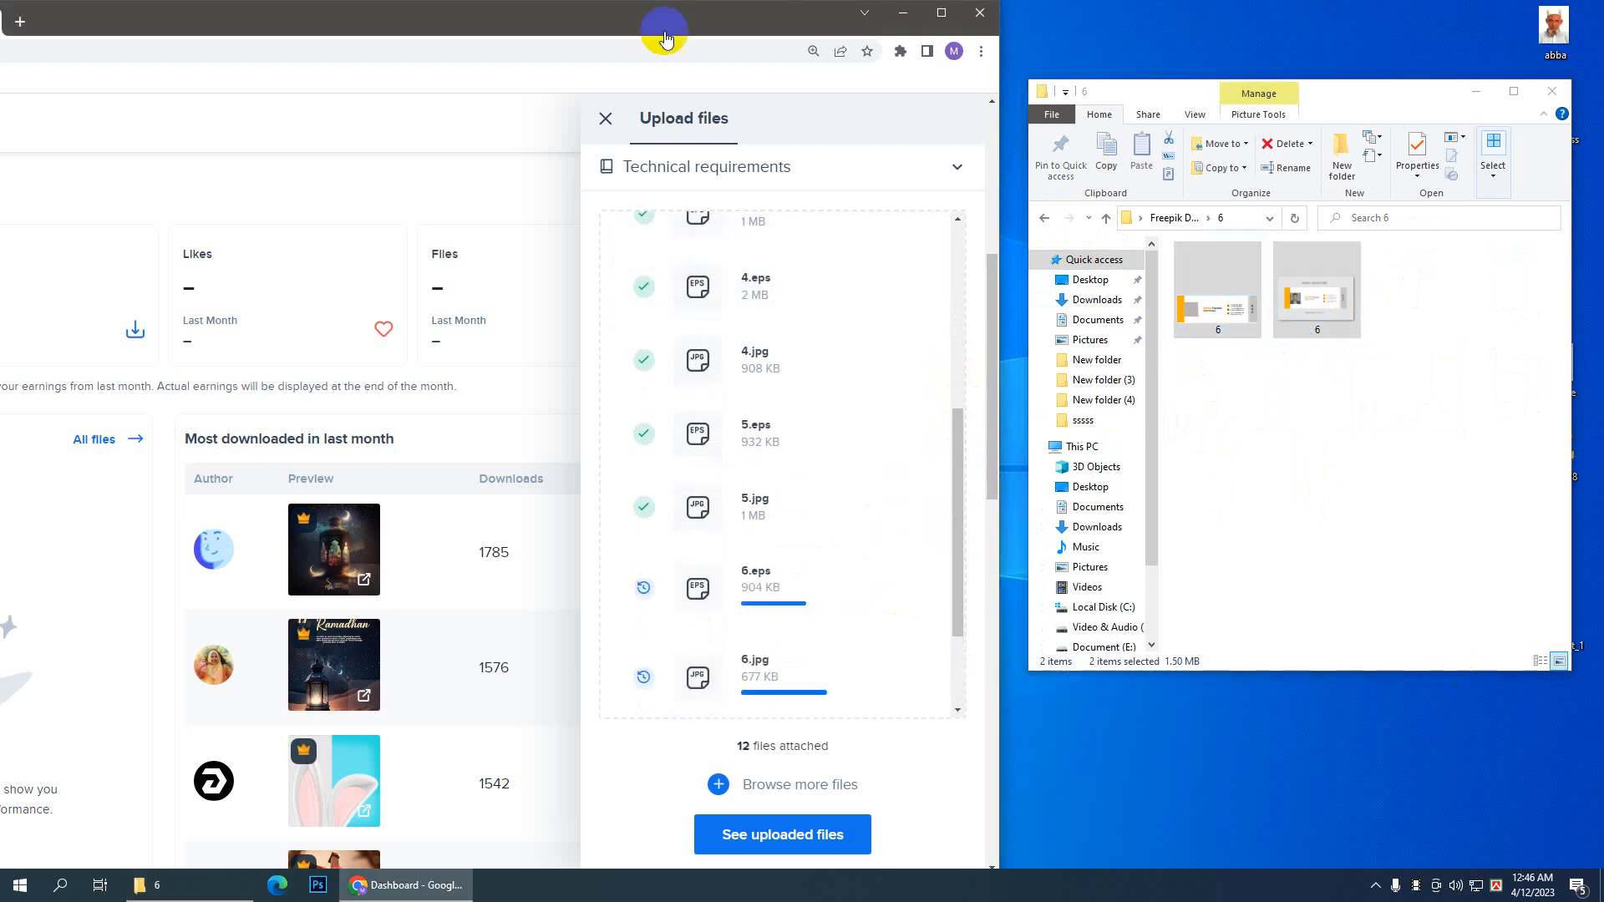
Step: Add 7.eps and 7.jpg from folder 7 to the upload
click(1043, 218)
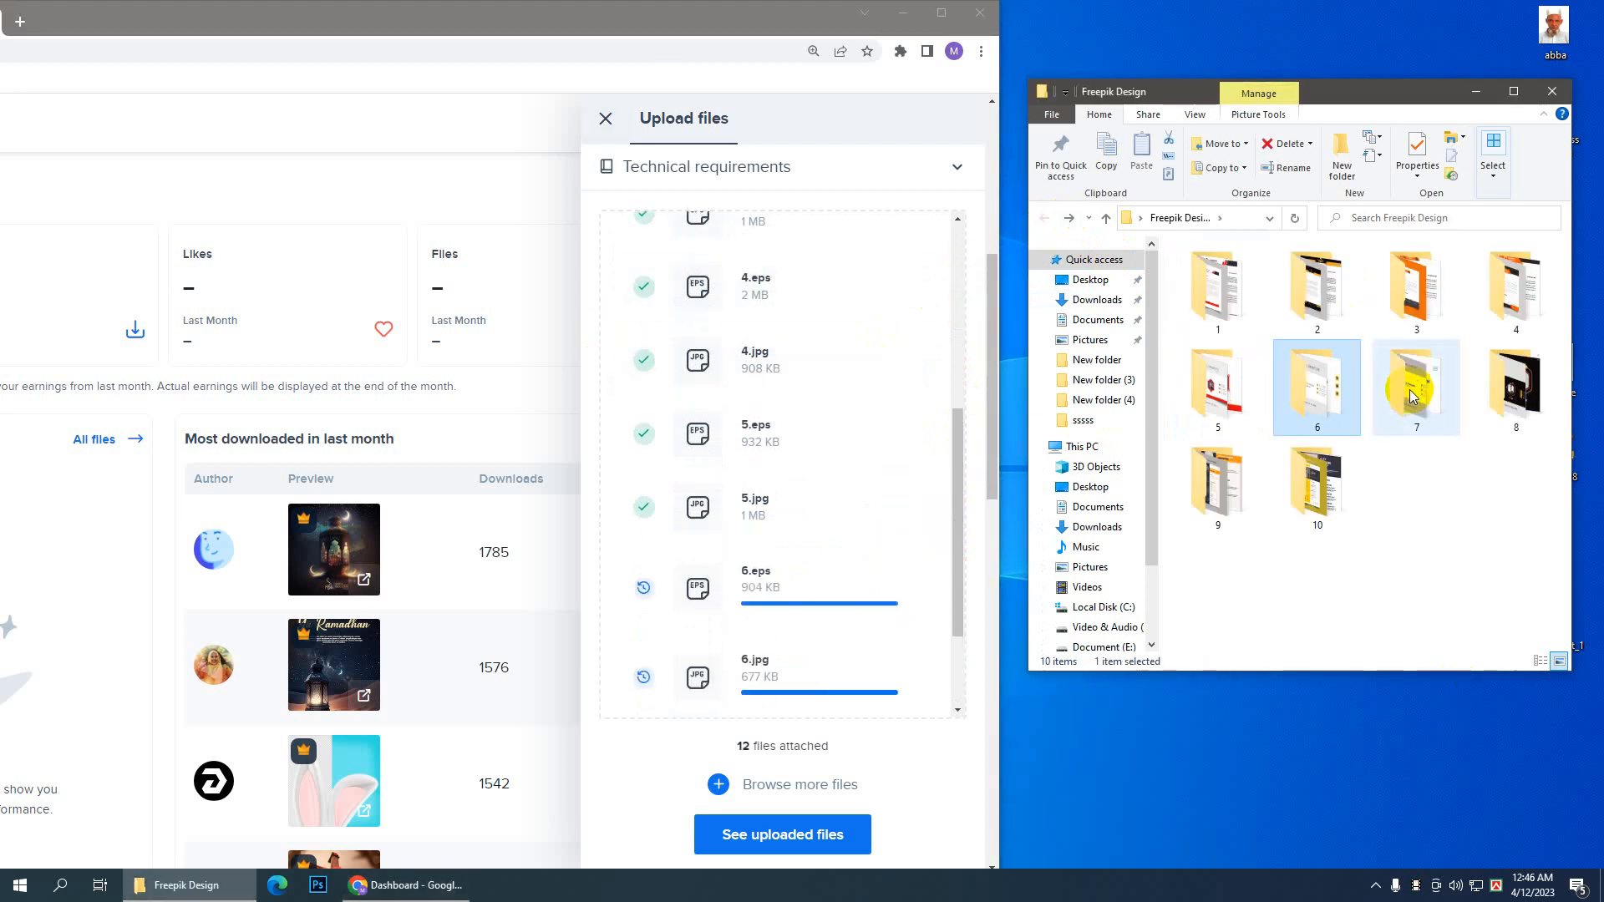
click(1418, 390)
double_click(1418, 390)
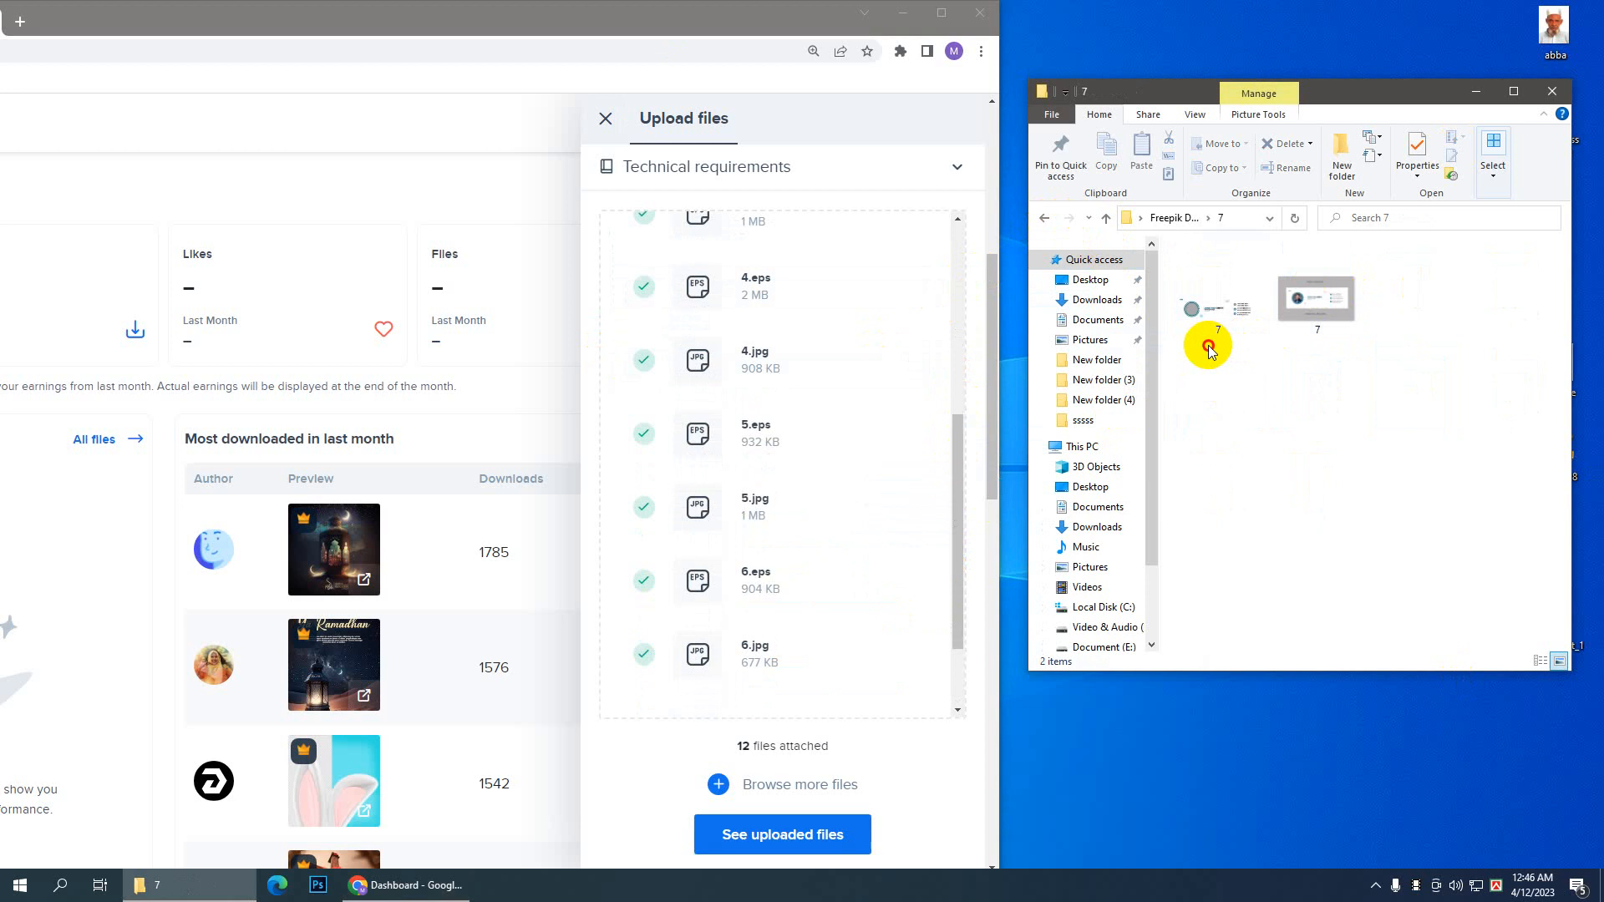
drag(1209, 351, 1332, 279)
drag(1203, 333, 845, 604)
Step: Add 8.eps and 8.jpg from folder 8 to the upload
click(1042, 224)
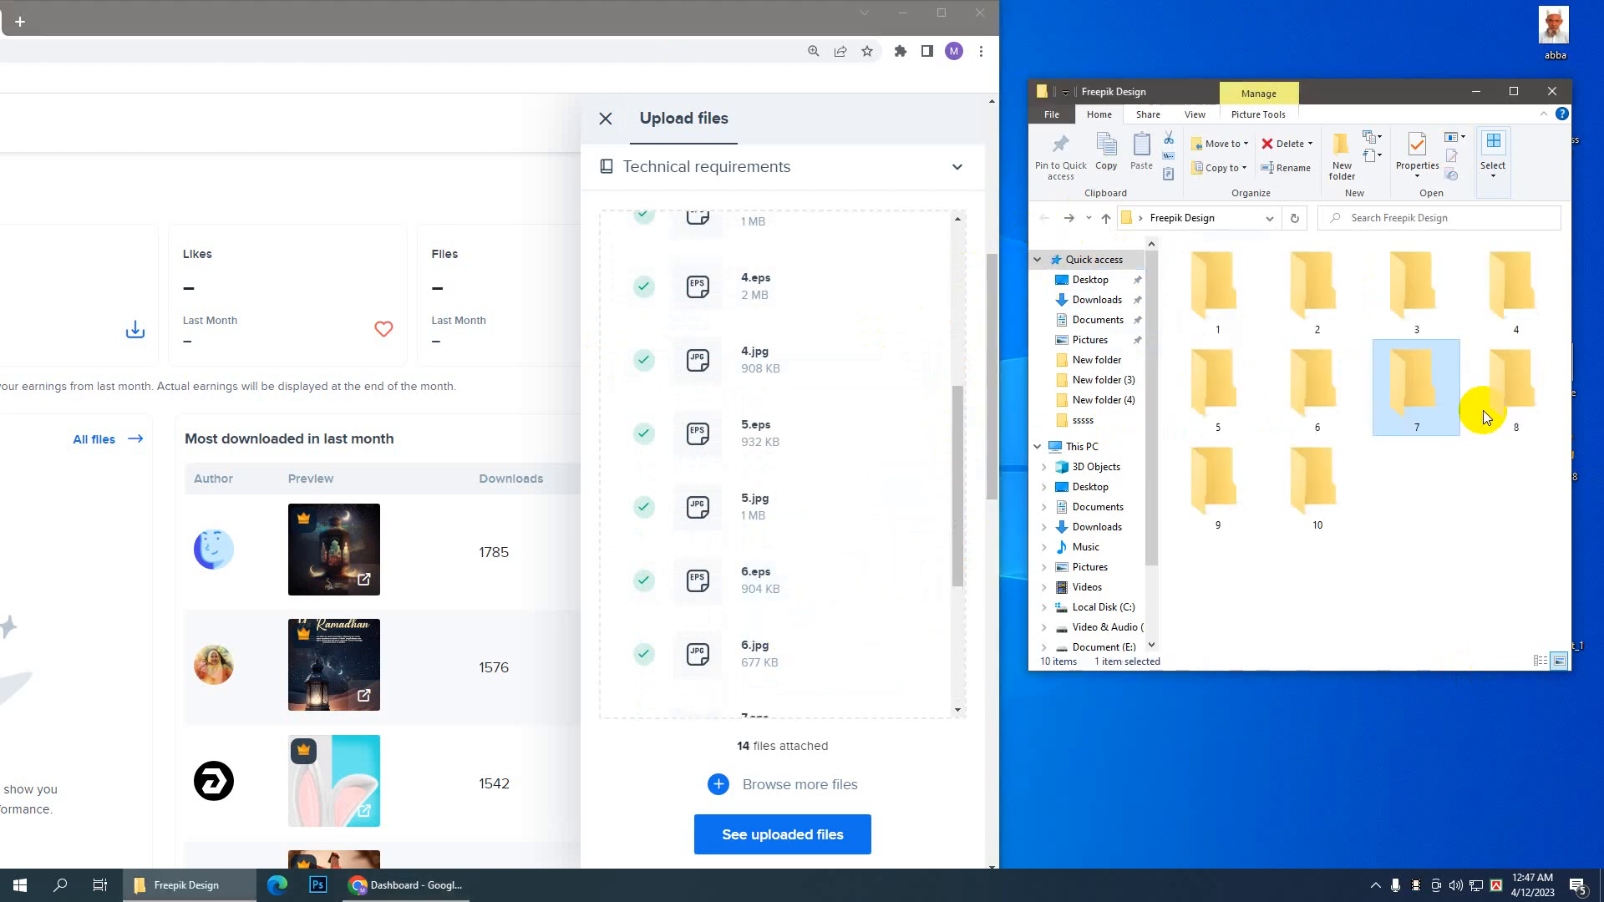
double_click(1519, 380)
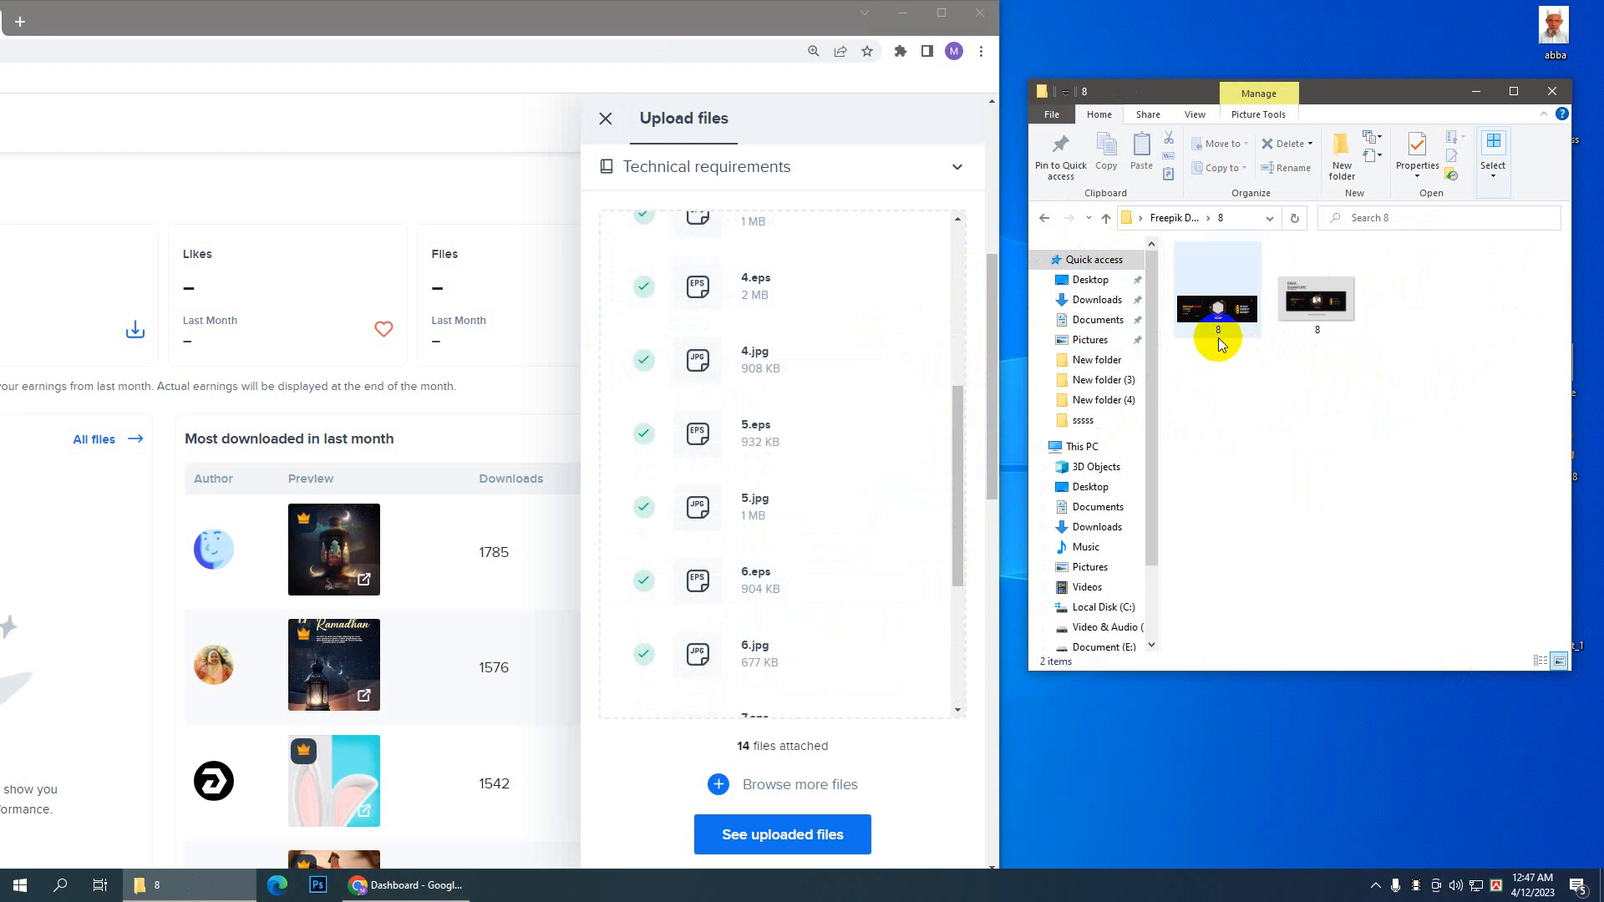
drag(1215, 343, 1355, 300)
drag(1244, 306, 898, 505)
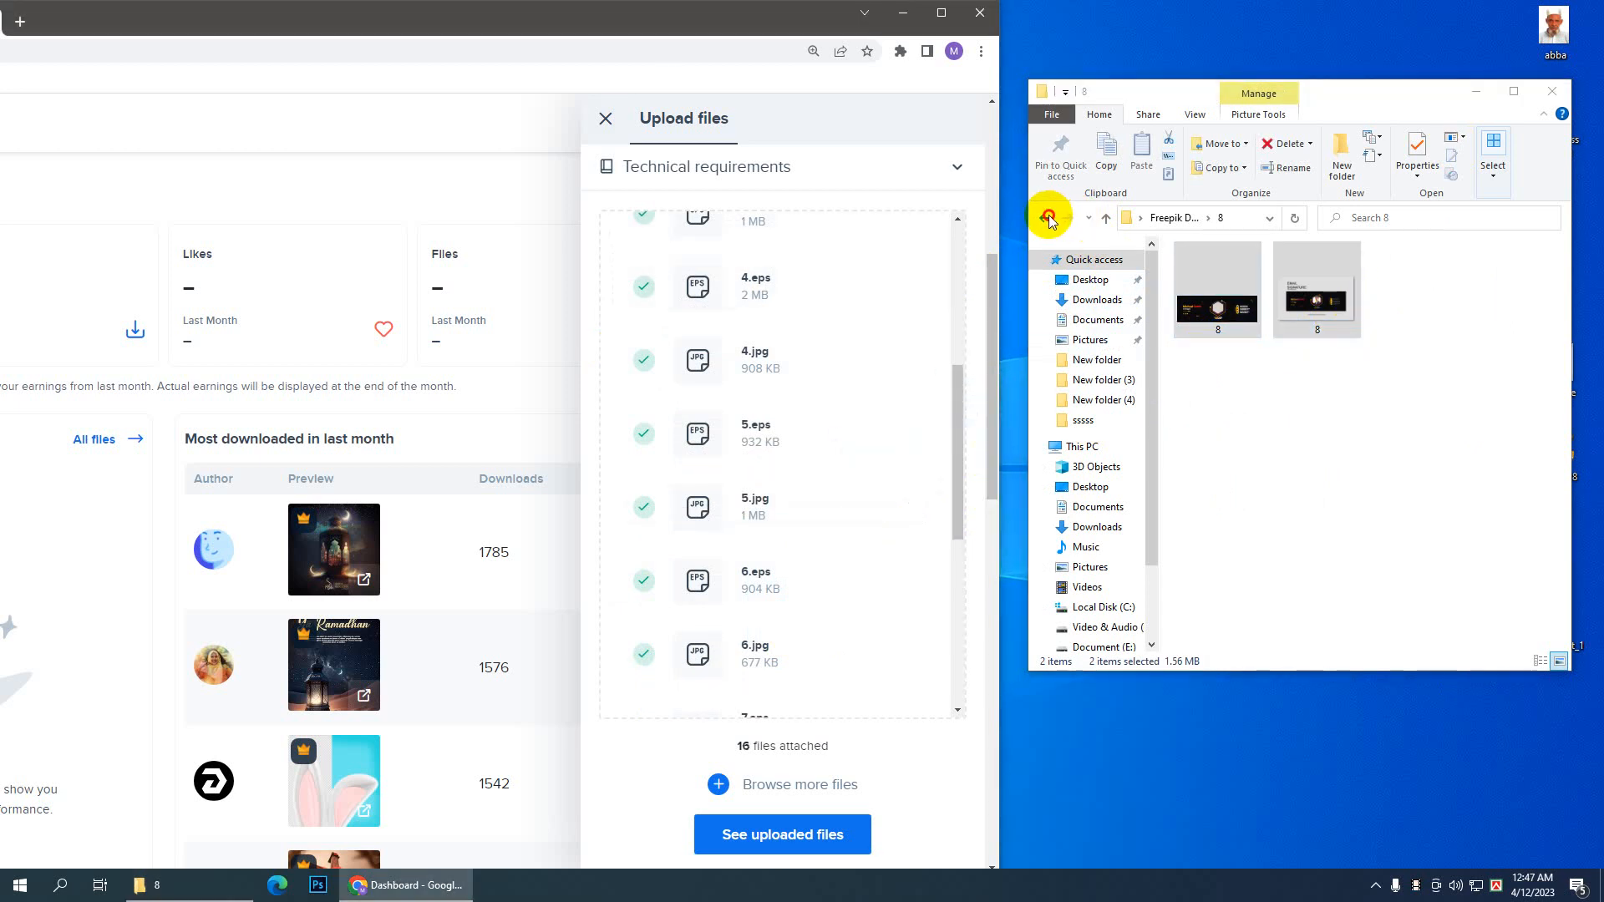
Step: Add 9.eps and 9.jpg from folder 9 to the upload
click(1044, 218)
click(1199, 490)
double_click(1199, 490)
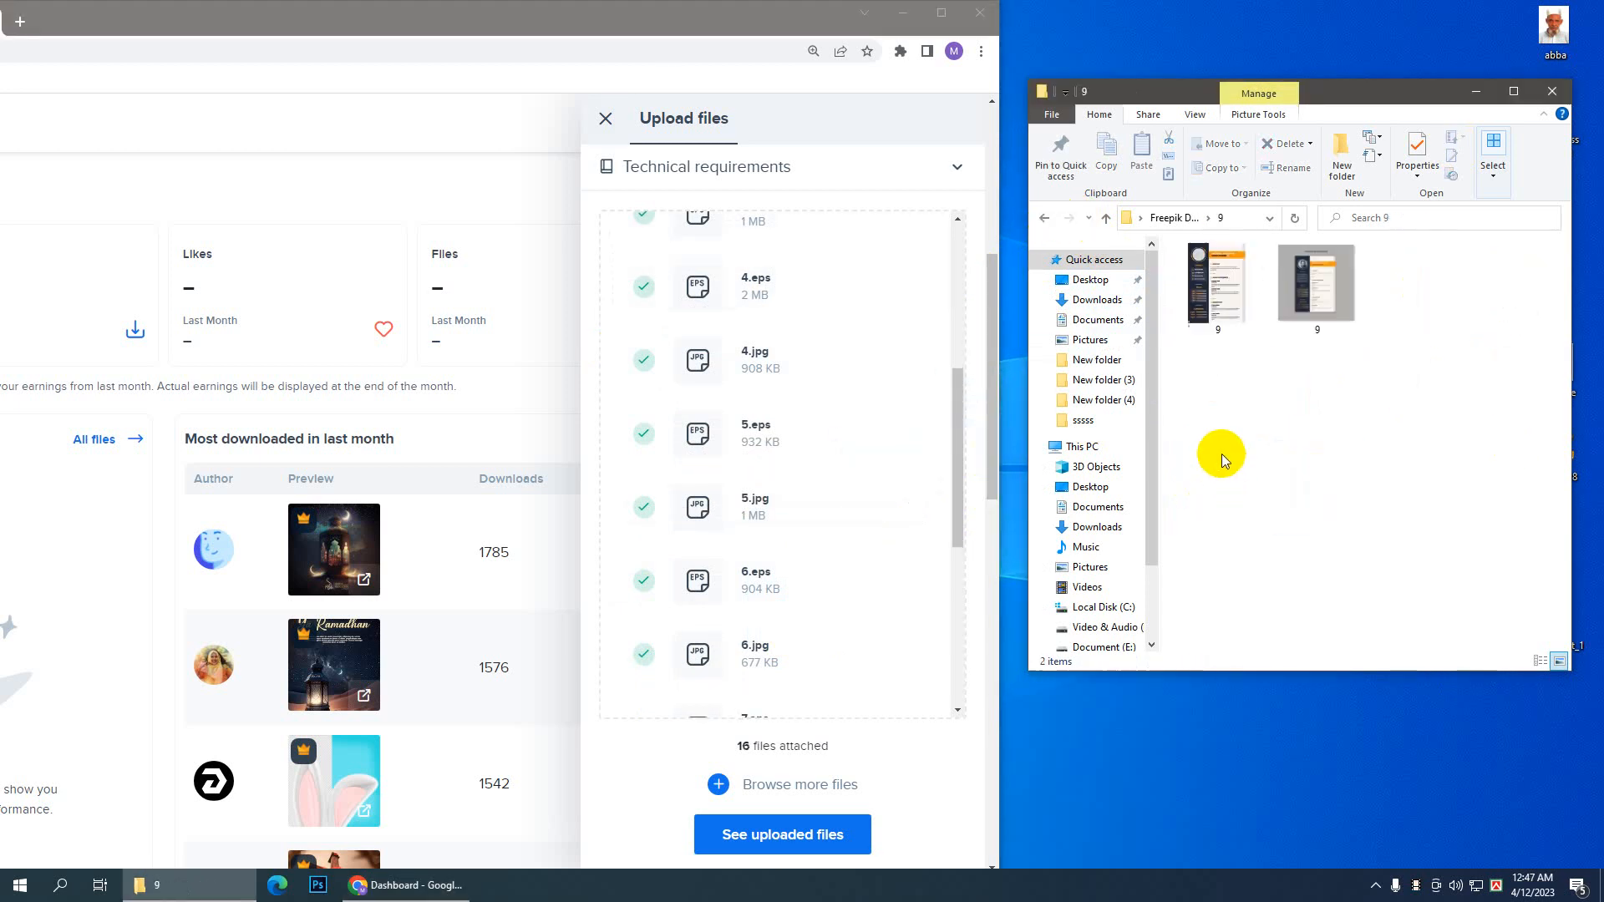
drag(1207, 365, 938, 484)
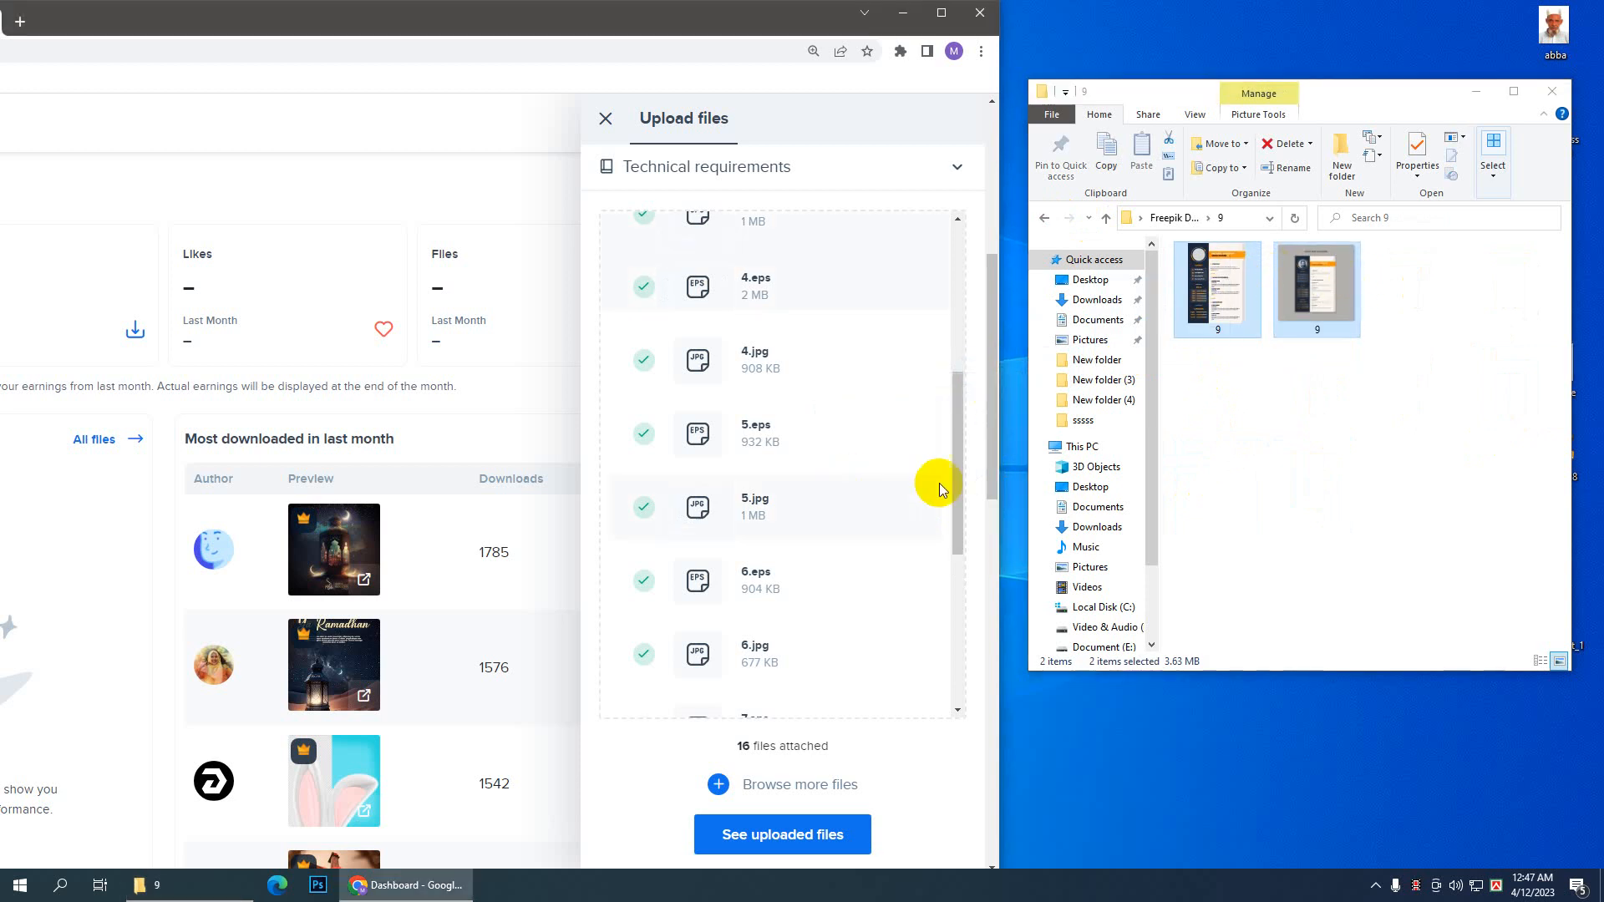
Step: Add 10.eps and 10.jpg from folder 10 to the upload
click(1041, 220)
click(1322, 491)
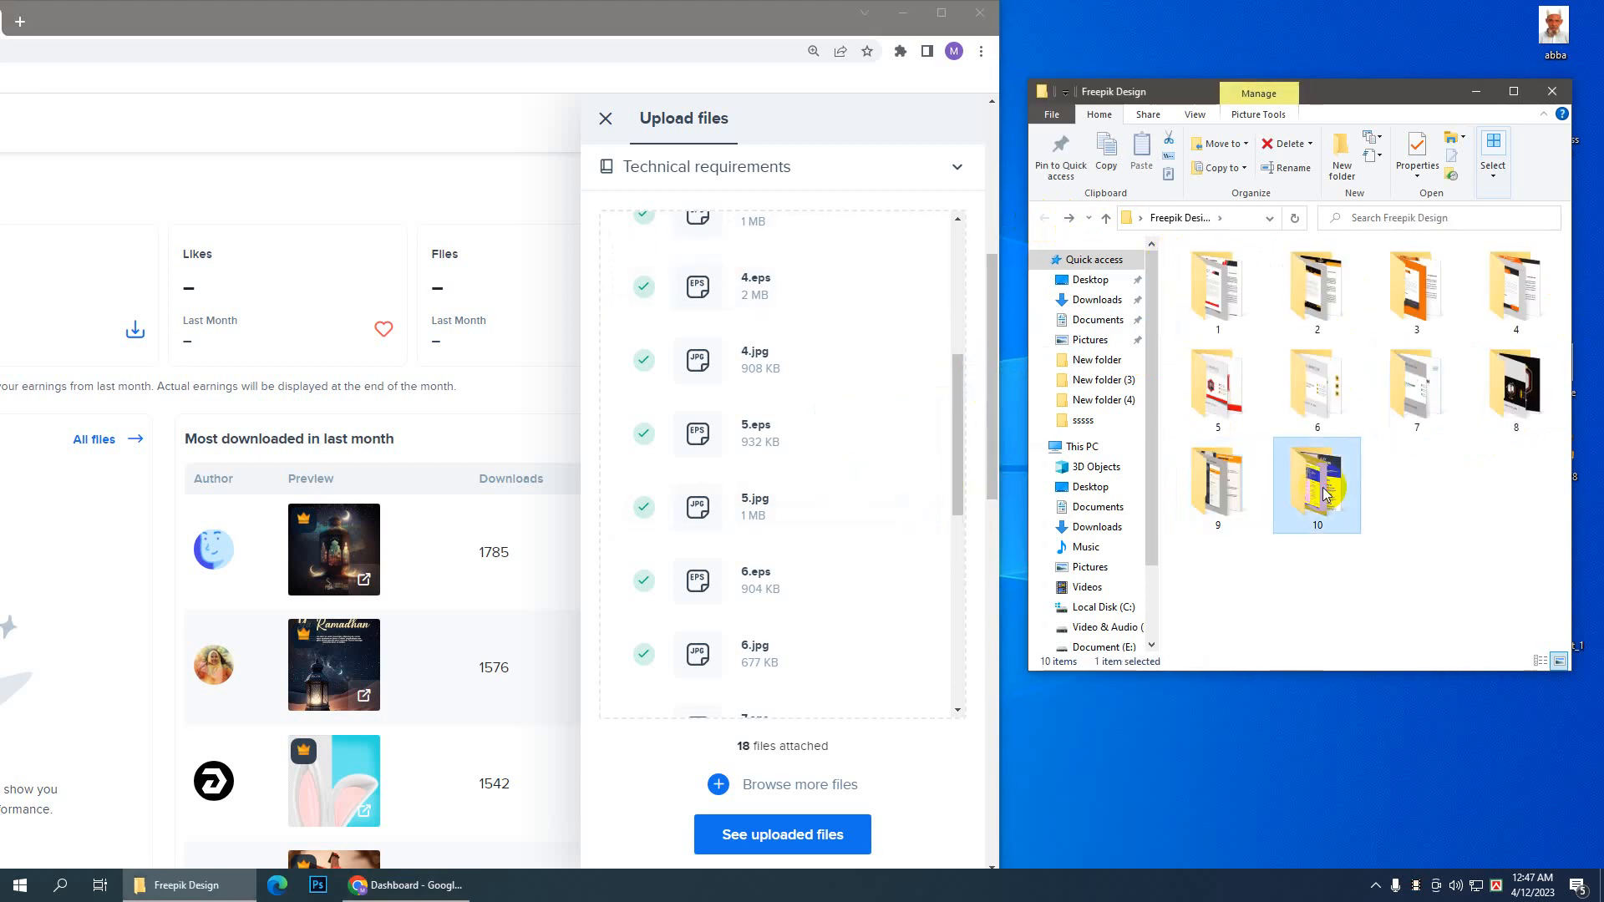
double_click(1322, 493)
drag(957, 433, 952, 598)
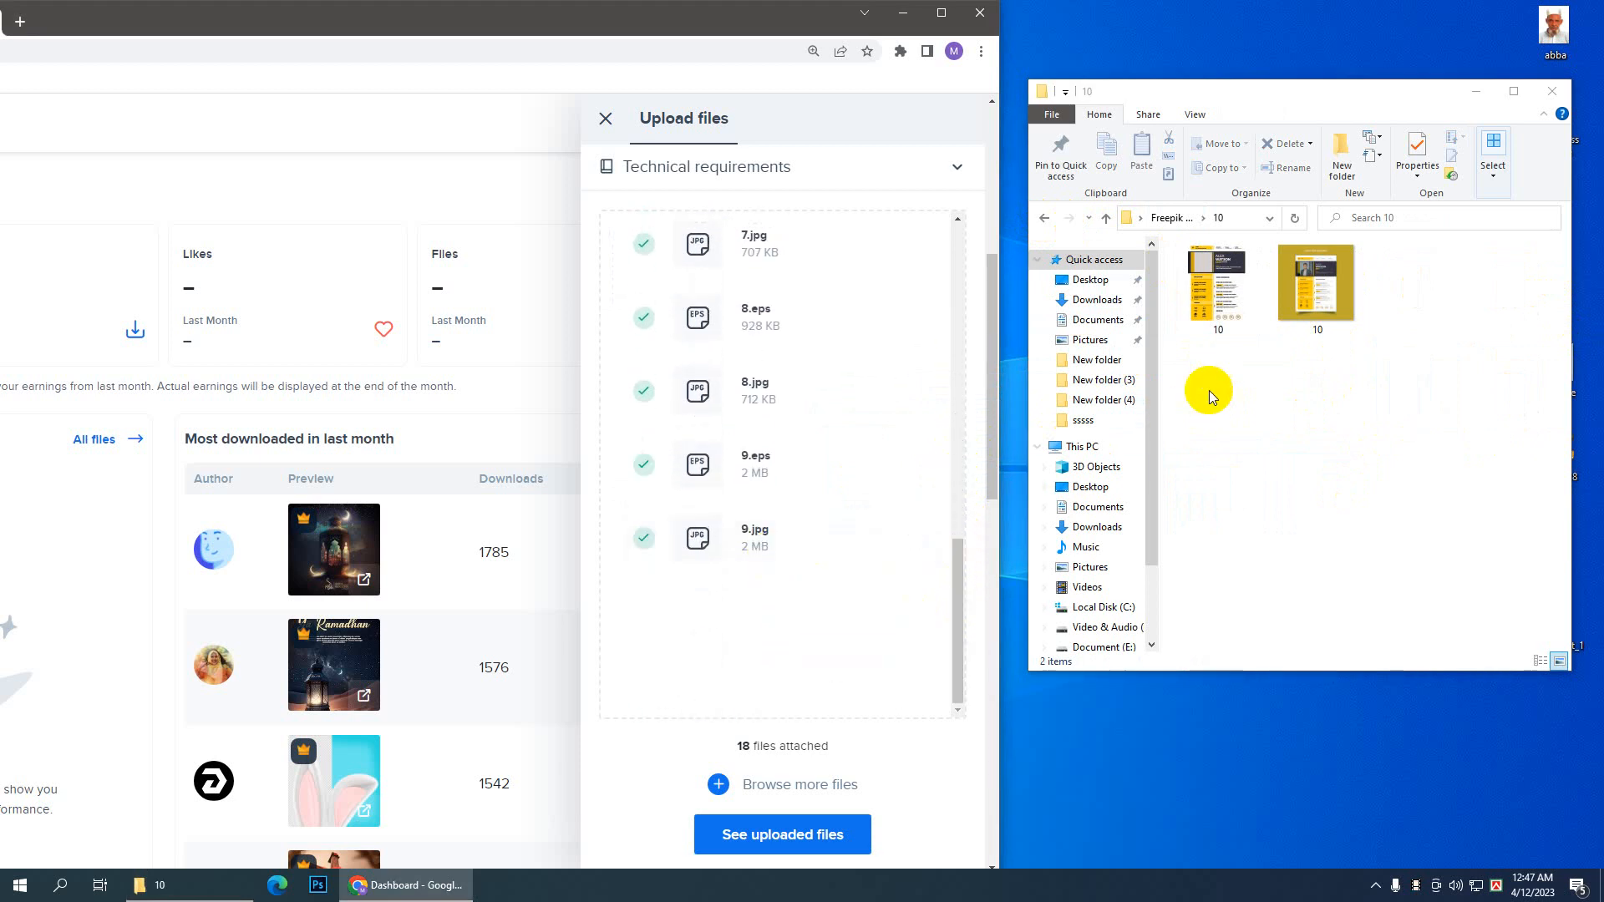
drag(1210, 389, 1353, 297)
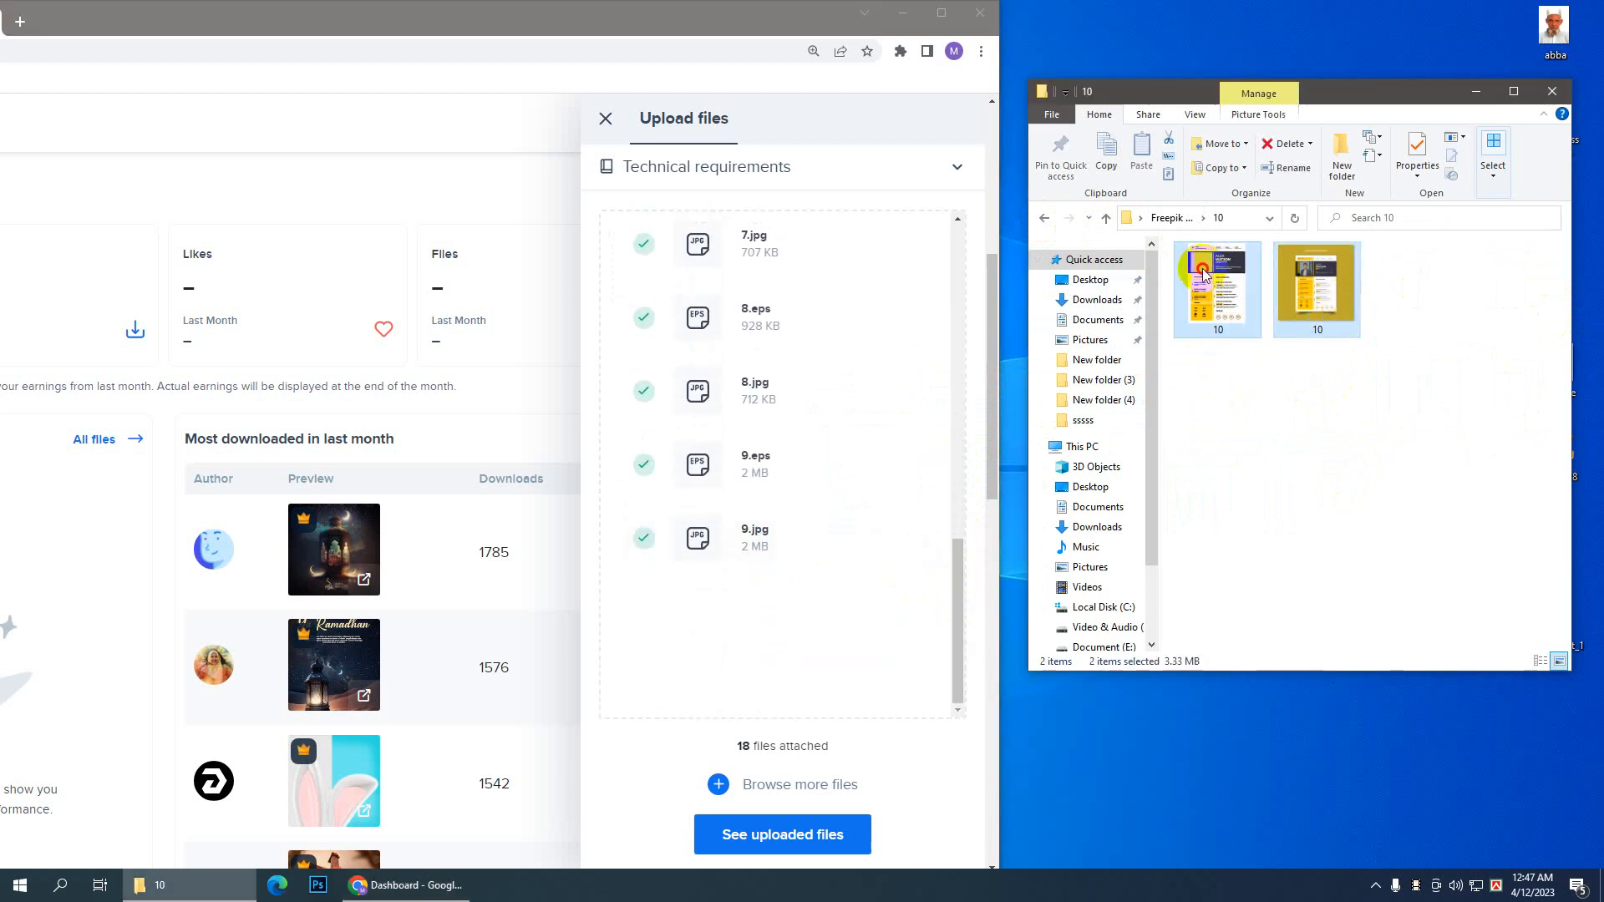
drag(1203, 274, 922, 602)
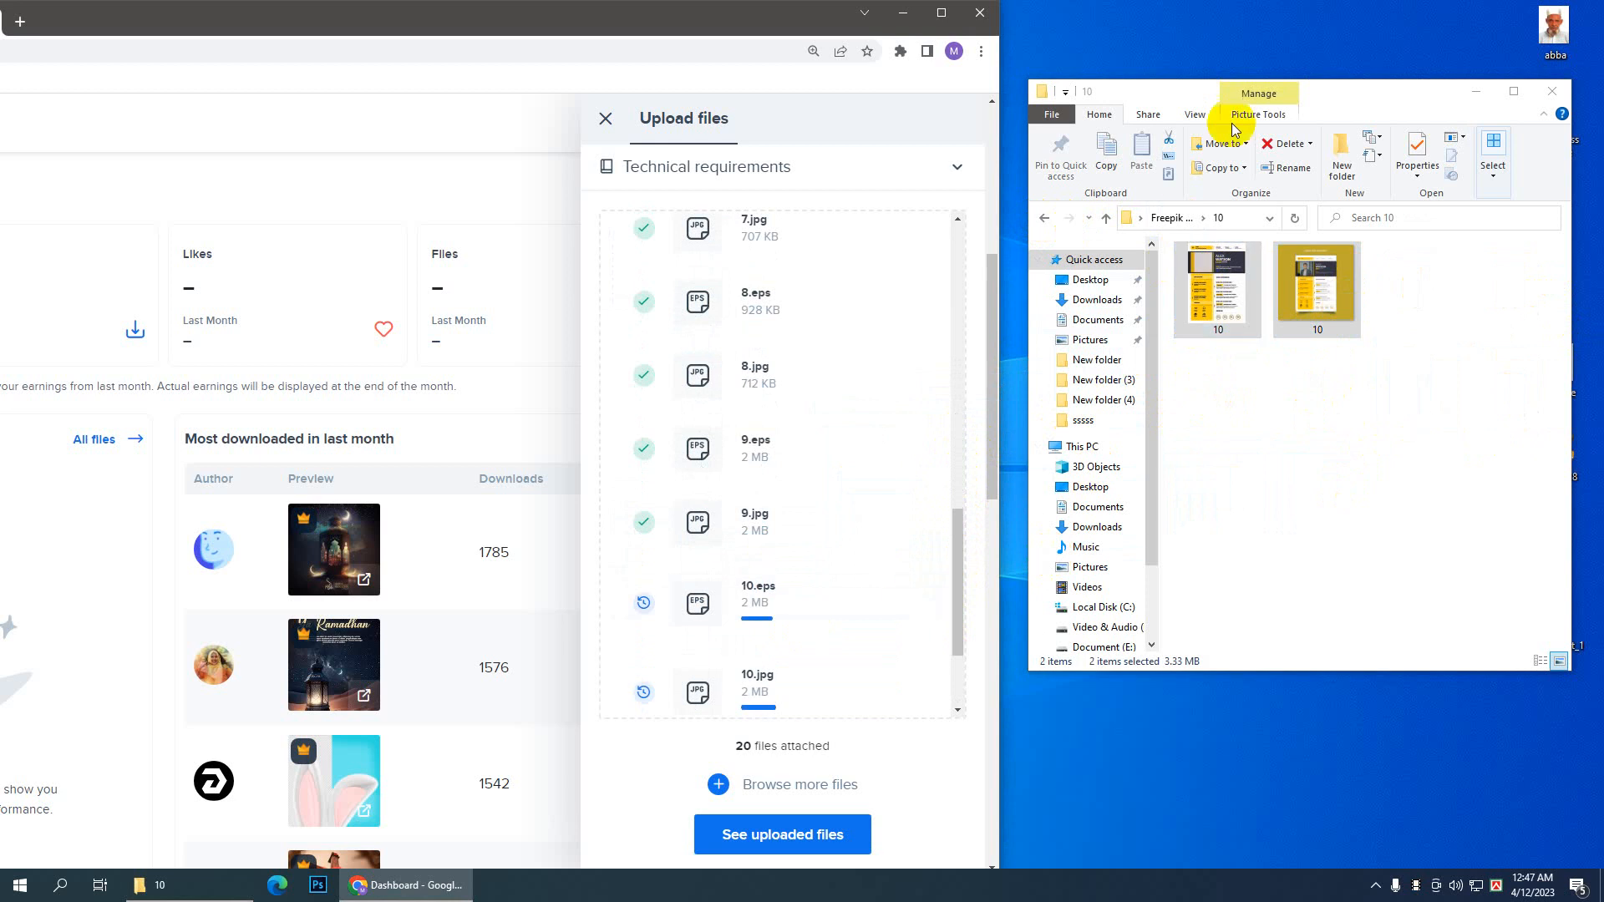
Step: Close the folder 10 window and maximize the browser window with the upload list
click(1364, 98)
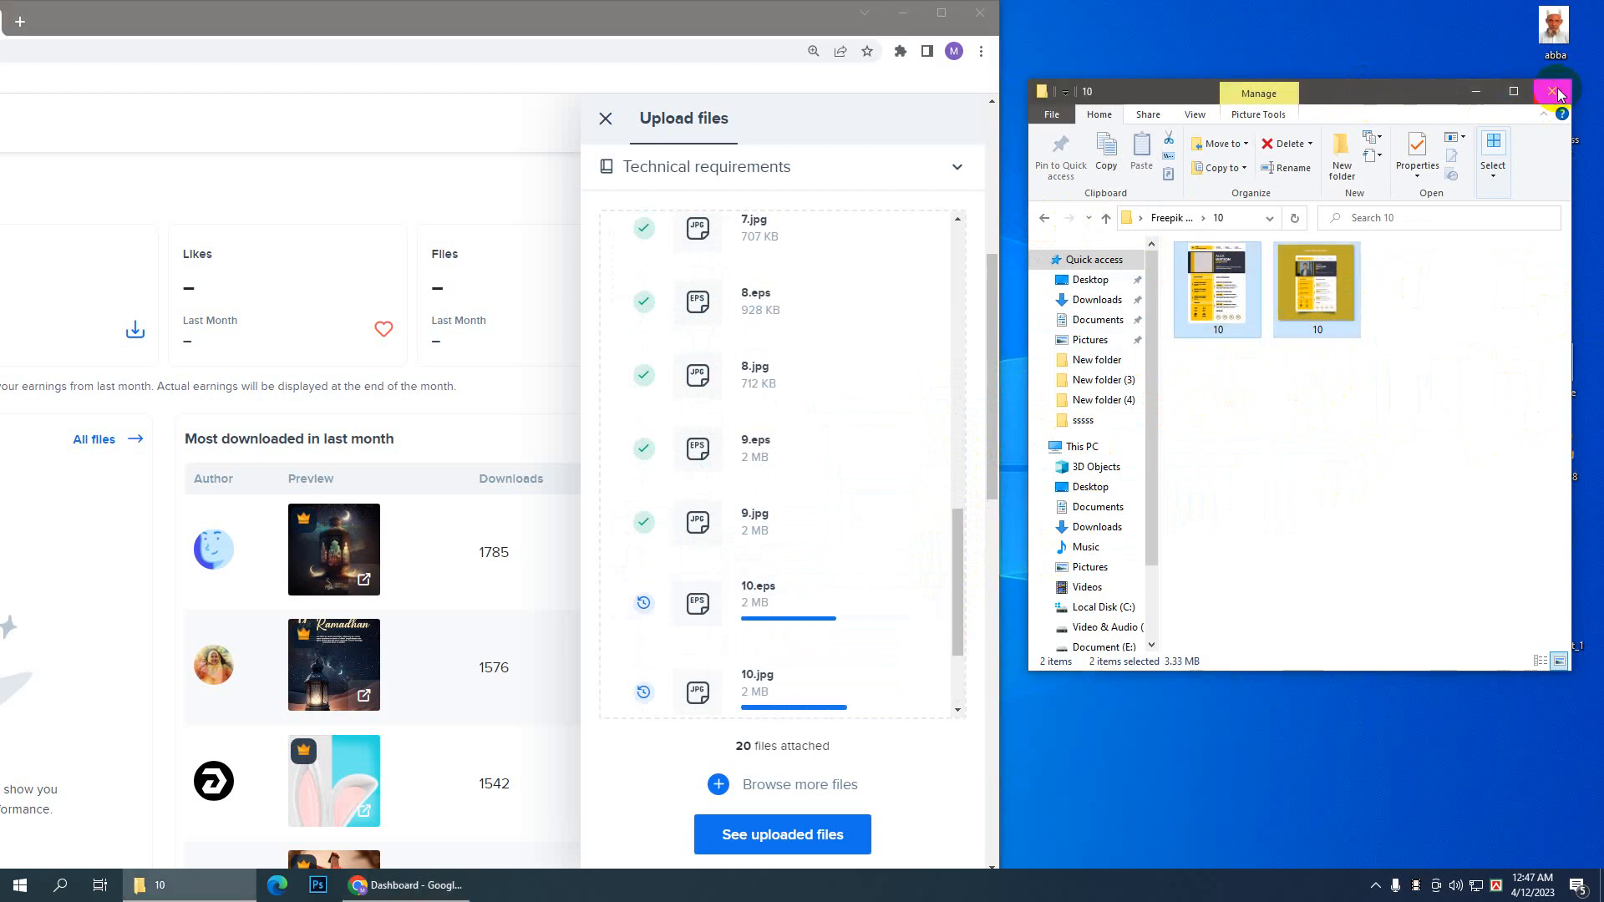
click(1557, 94)
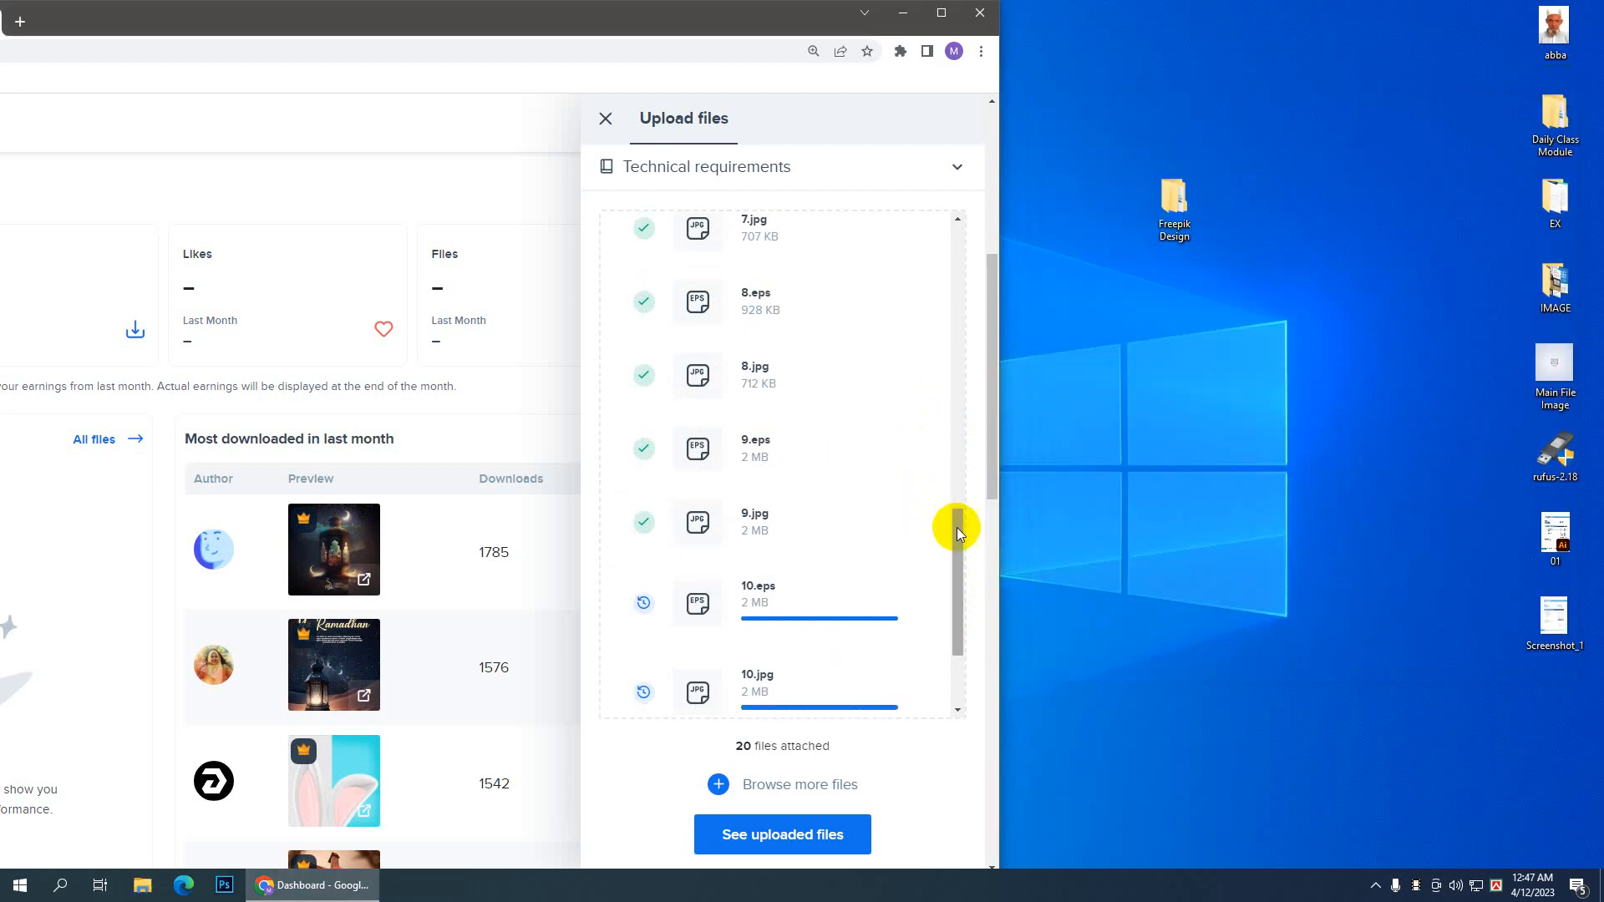
drag(957, 532, 949, 616)
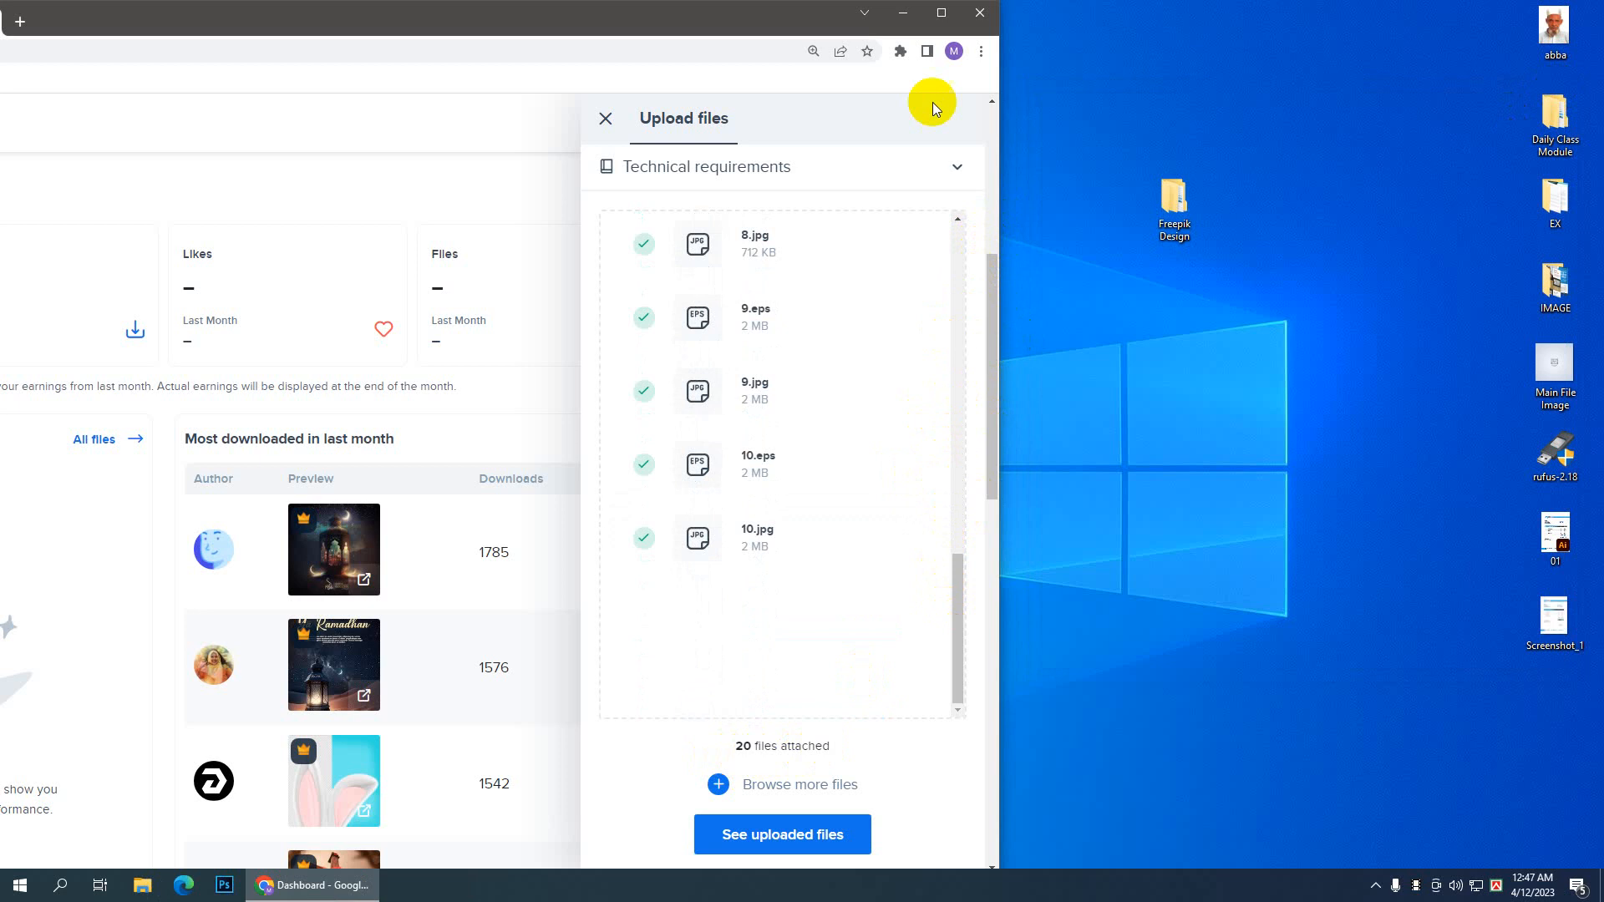
click(941, 16)
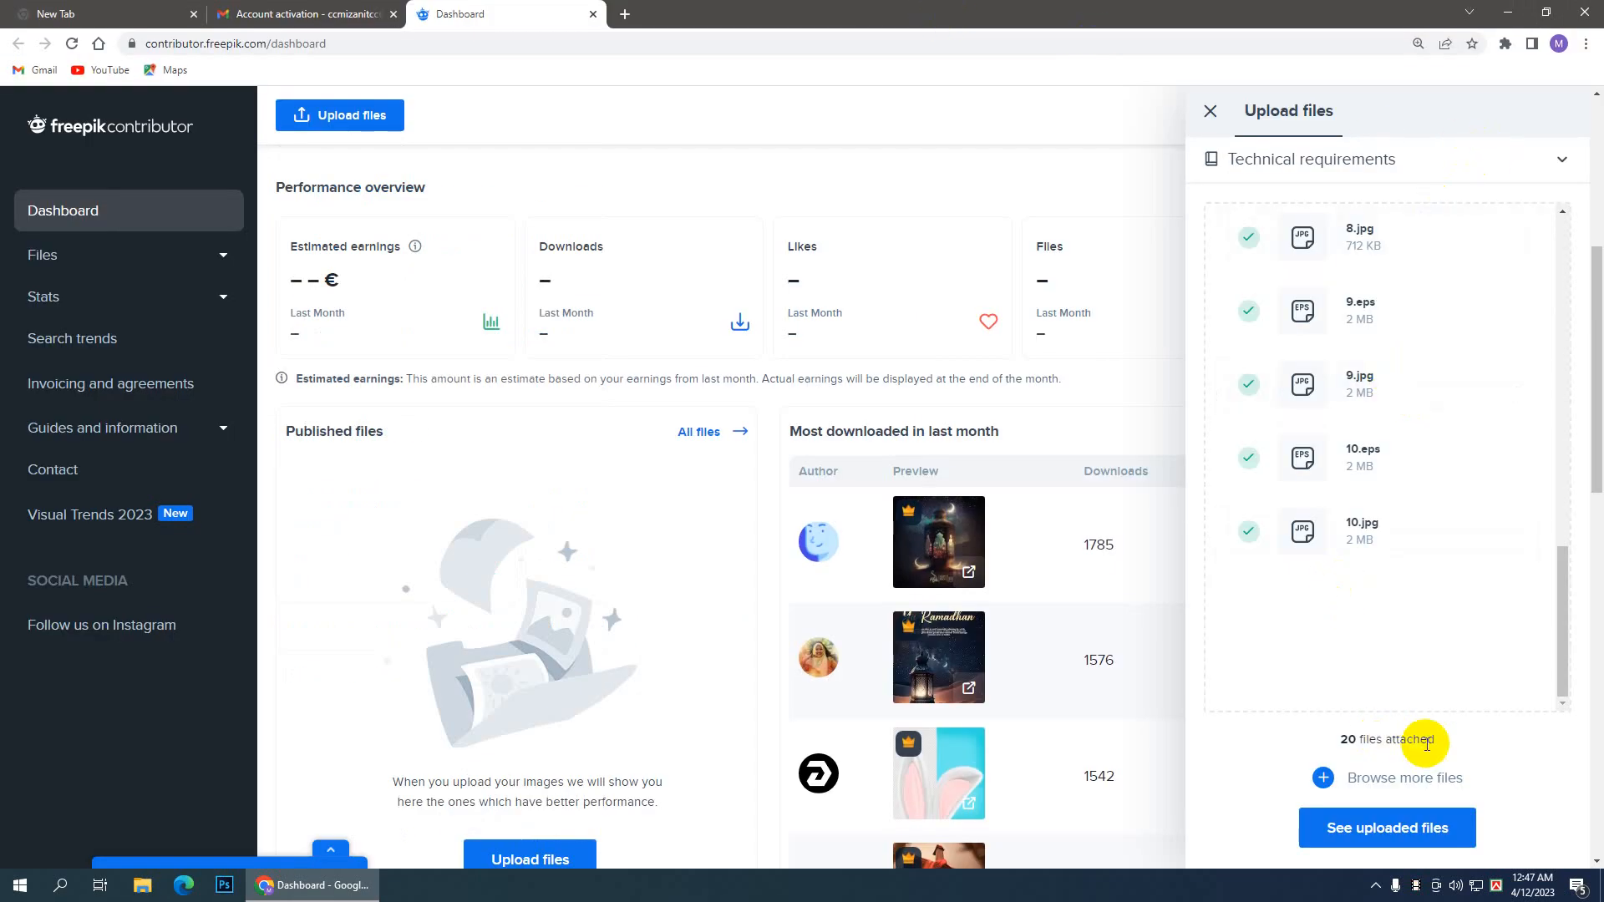
Step: Check the attached files from 1.jpg to 10.jpg and go to the uploaded files page
drag(1561, 603, 1568, 243)
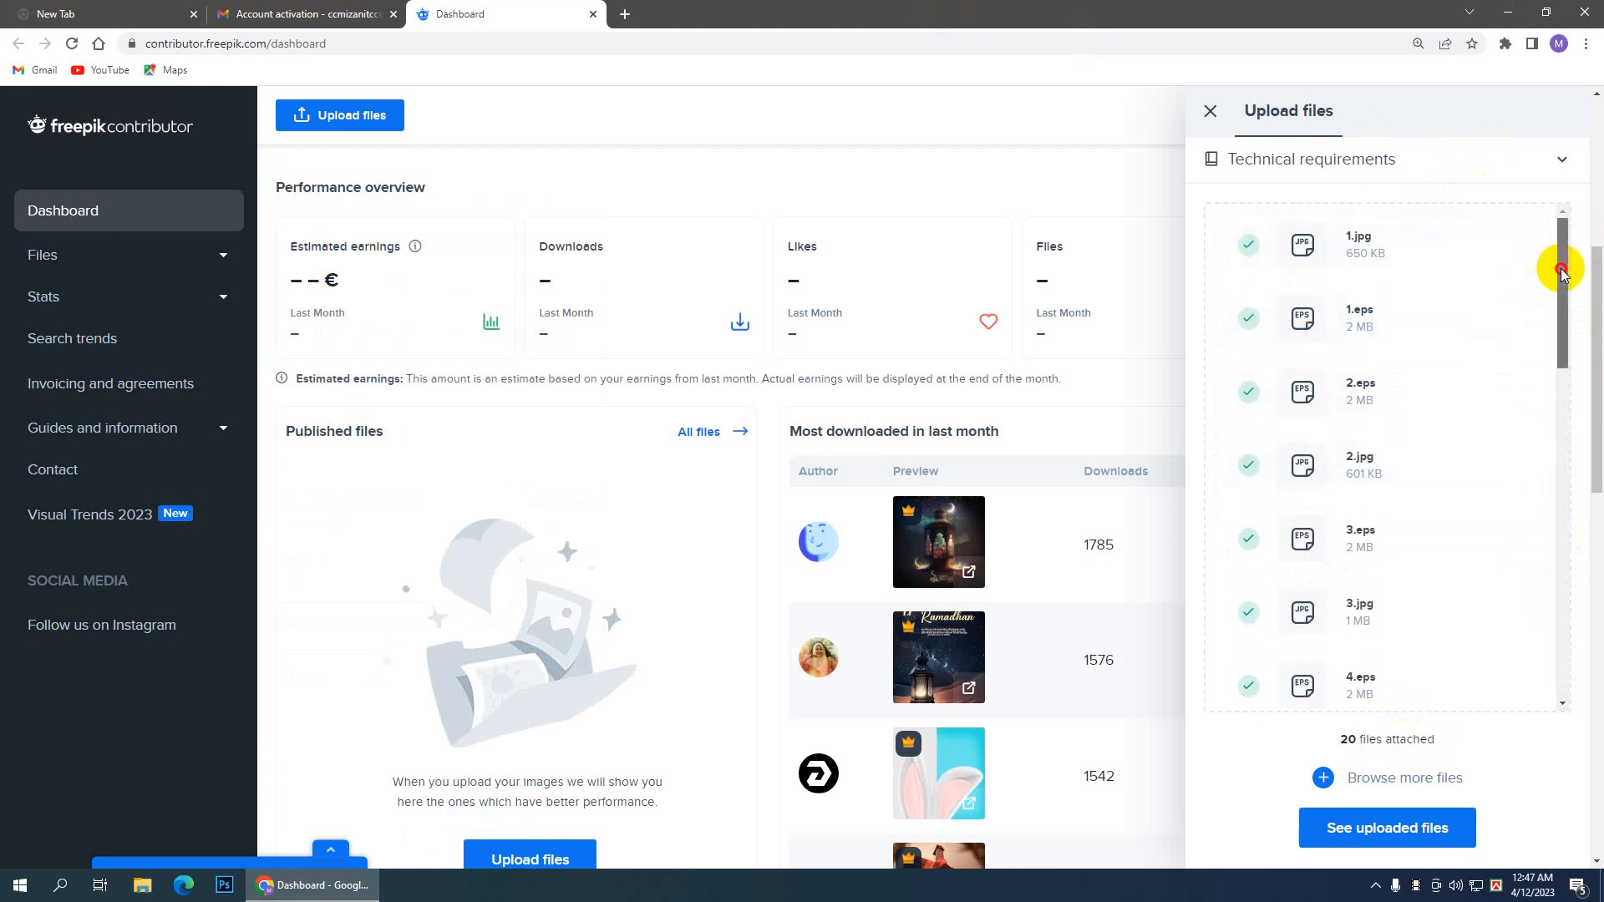
drag(1559, 271, 1559, 300)
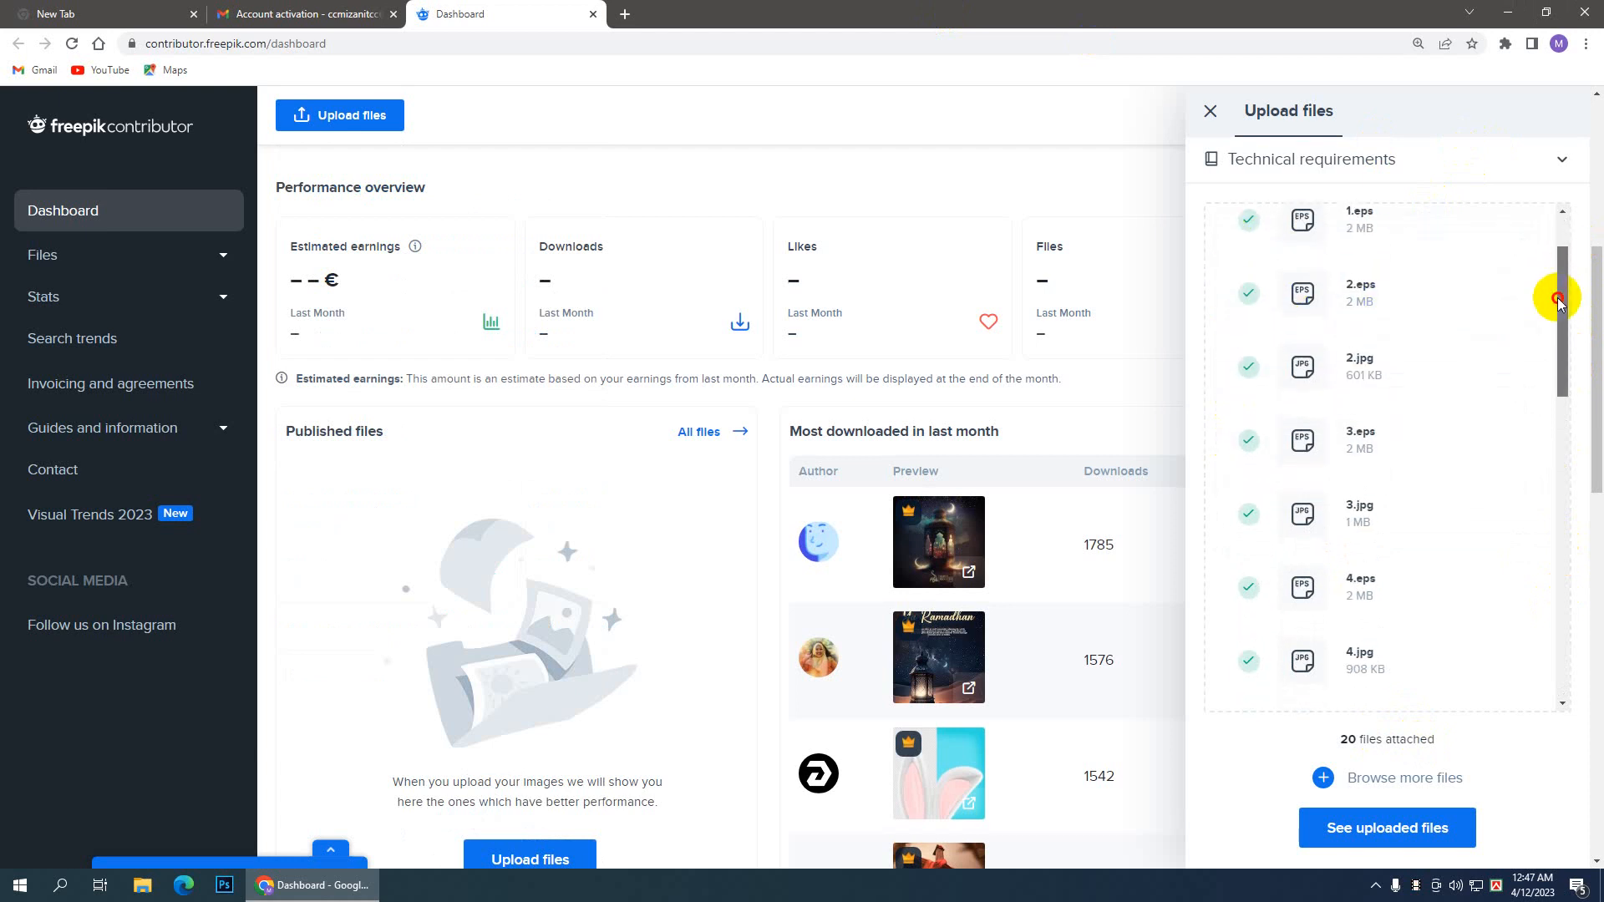
drag(1559, 301, 1565, 252)
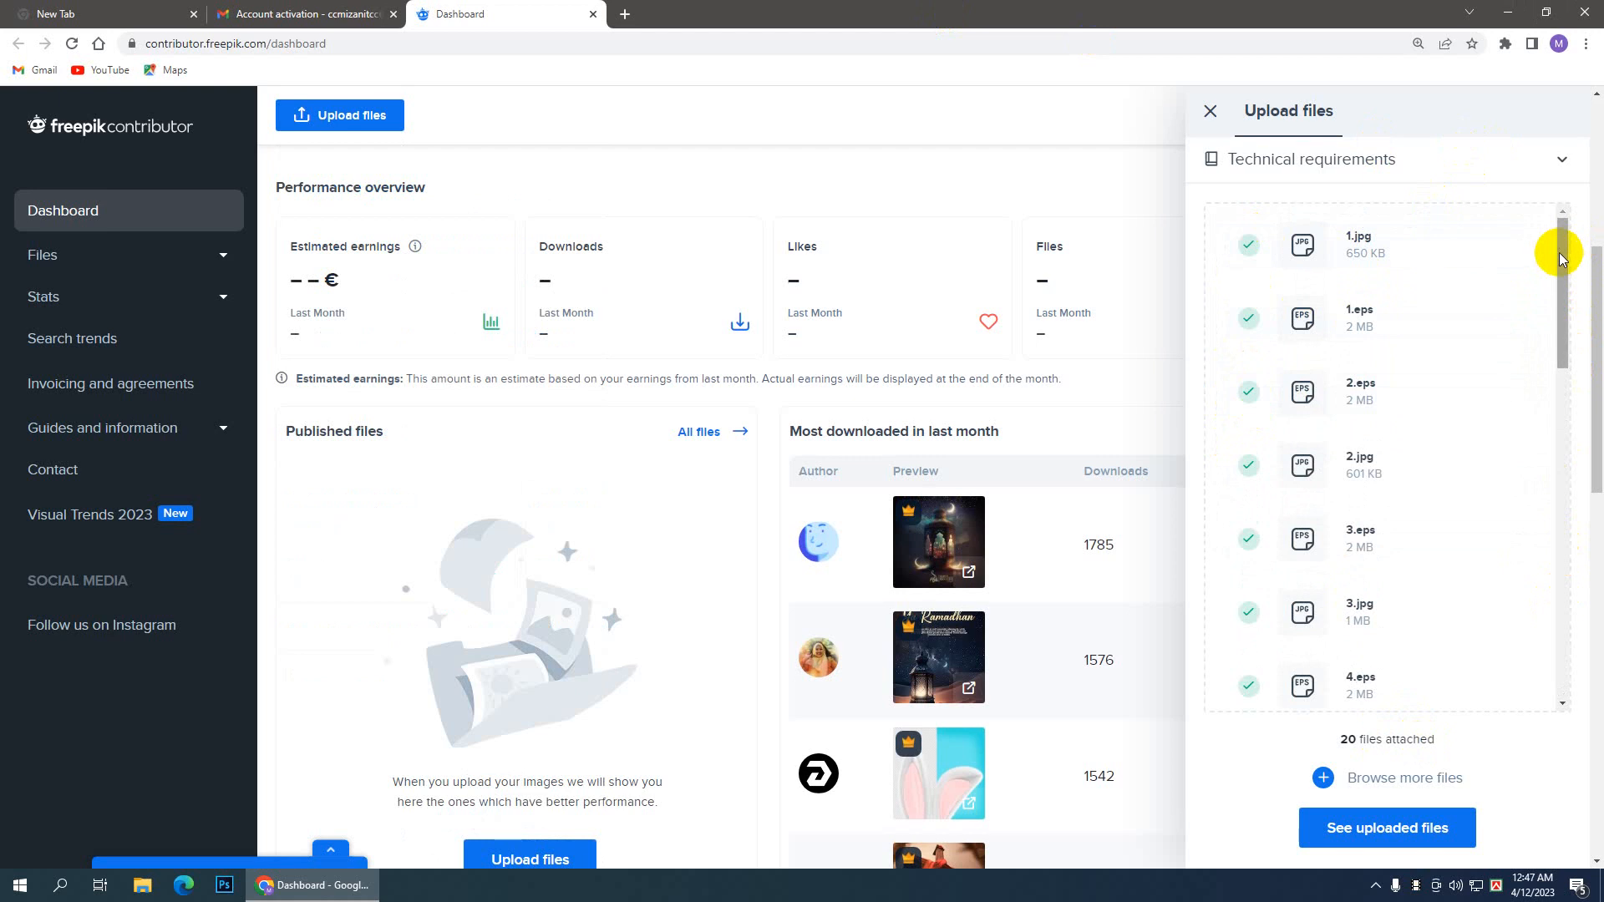
drag(1562, 259, 1540, 601)
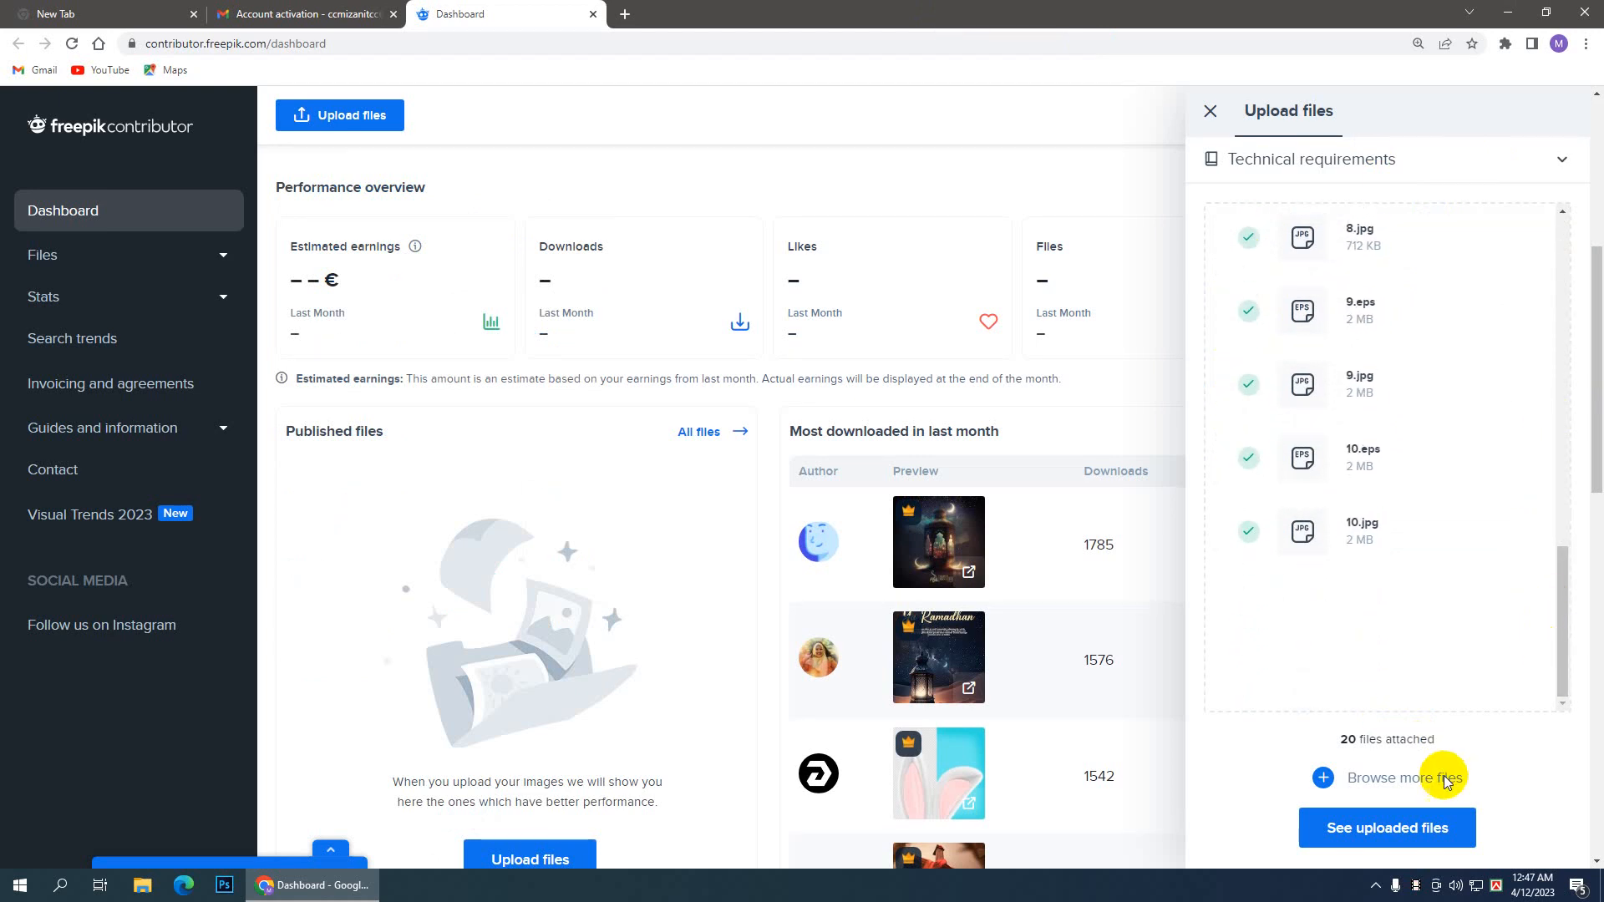
click(1374, 829)
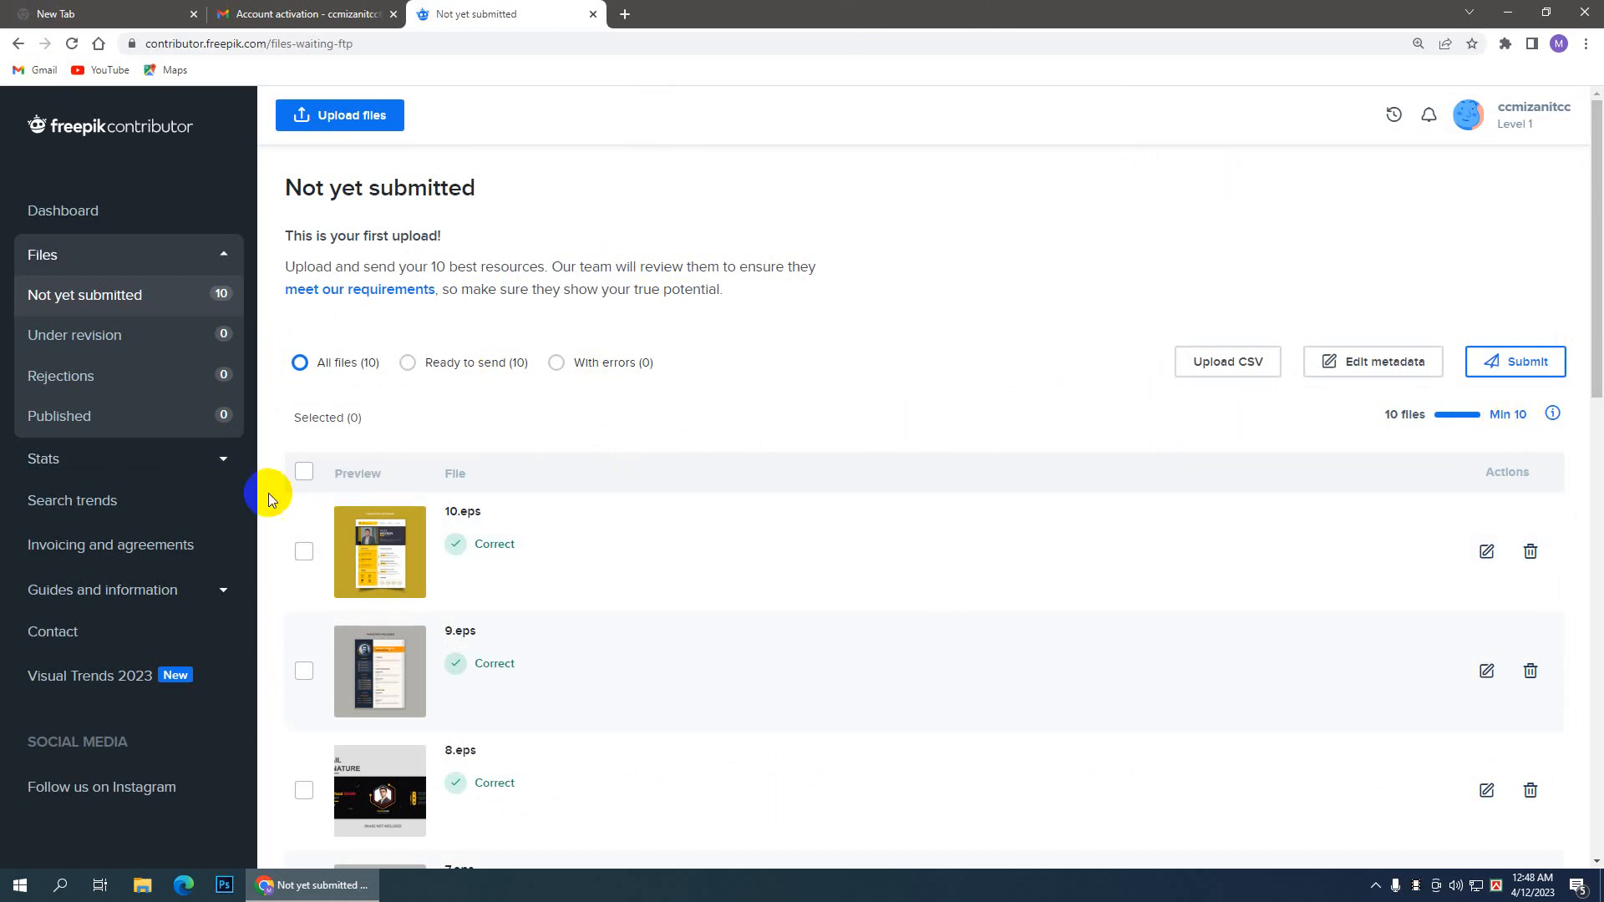
Step: Select all files that are not yet submitted and open the metadata editor for 10.eps
click(305, 473)
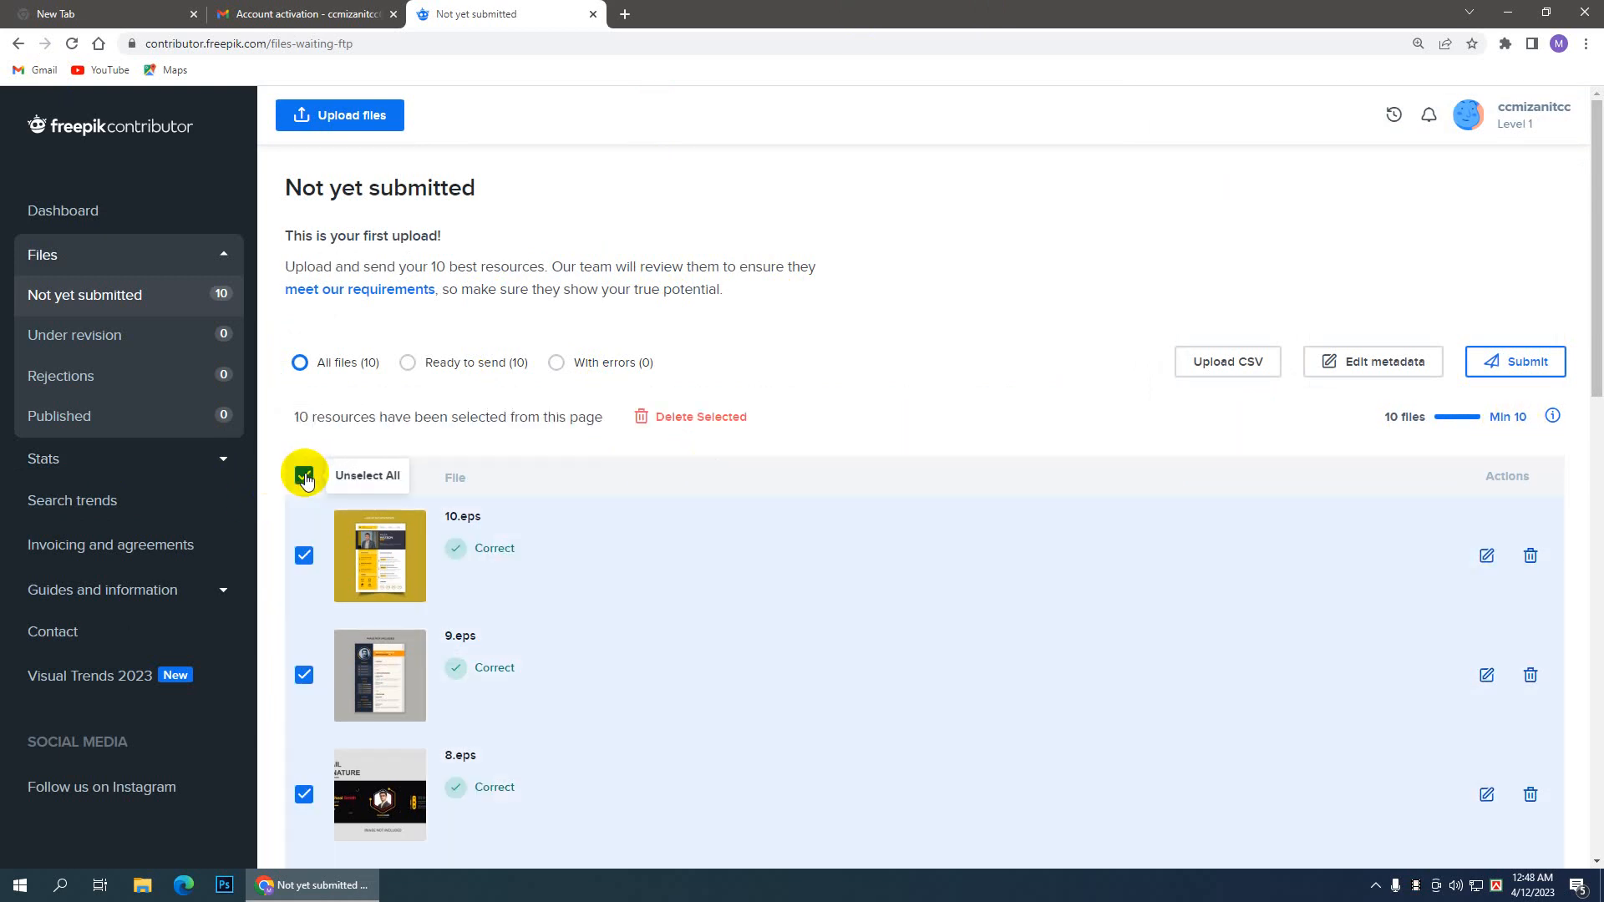
click(1487, 557)
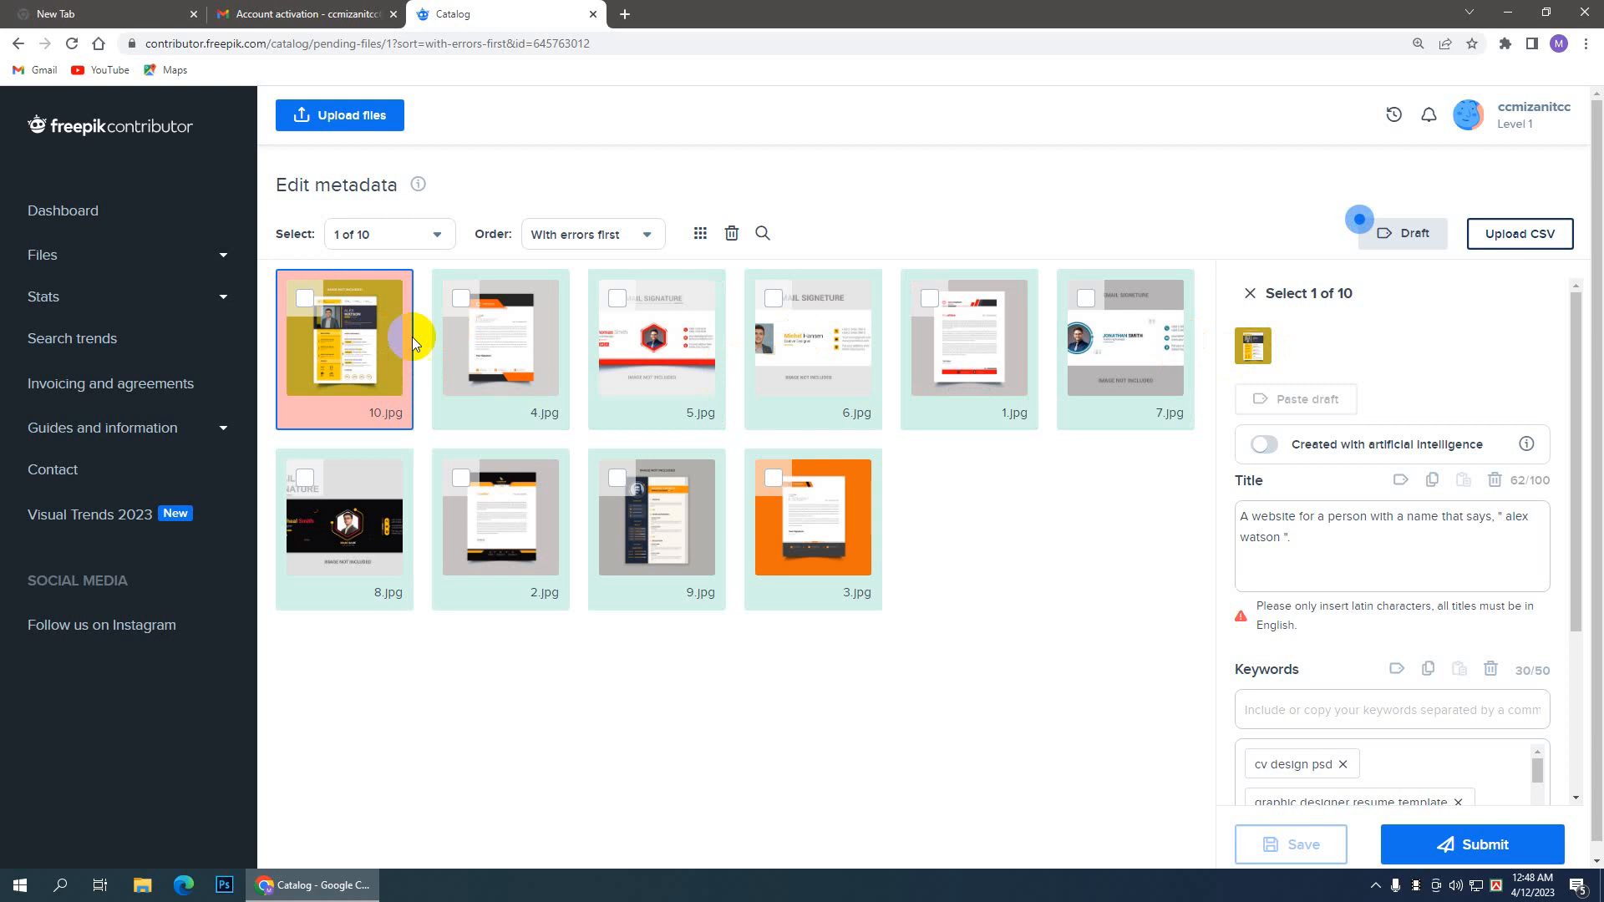
Step: Give 5.jpg, 6.jpg, 7.jpg and 8.jpg the shared title "Modern Email Signature Design Template"
click(618, 305)
click(774, 307)
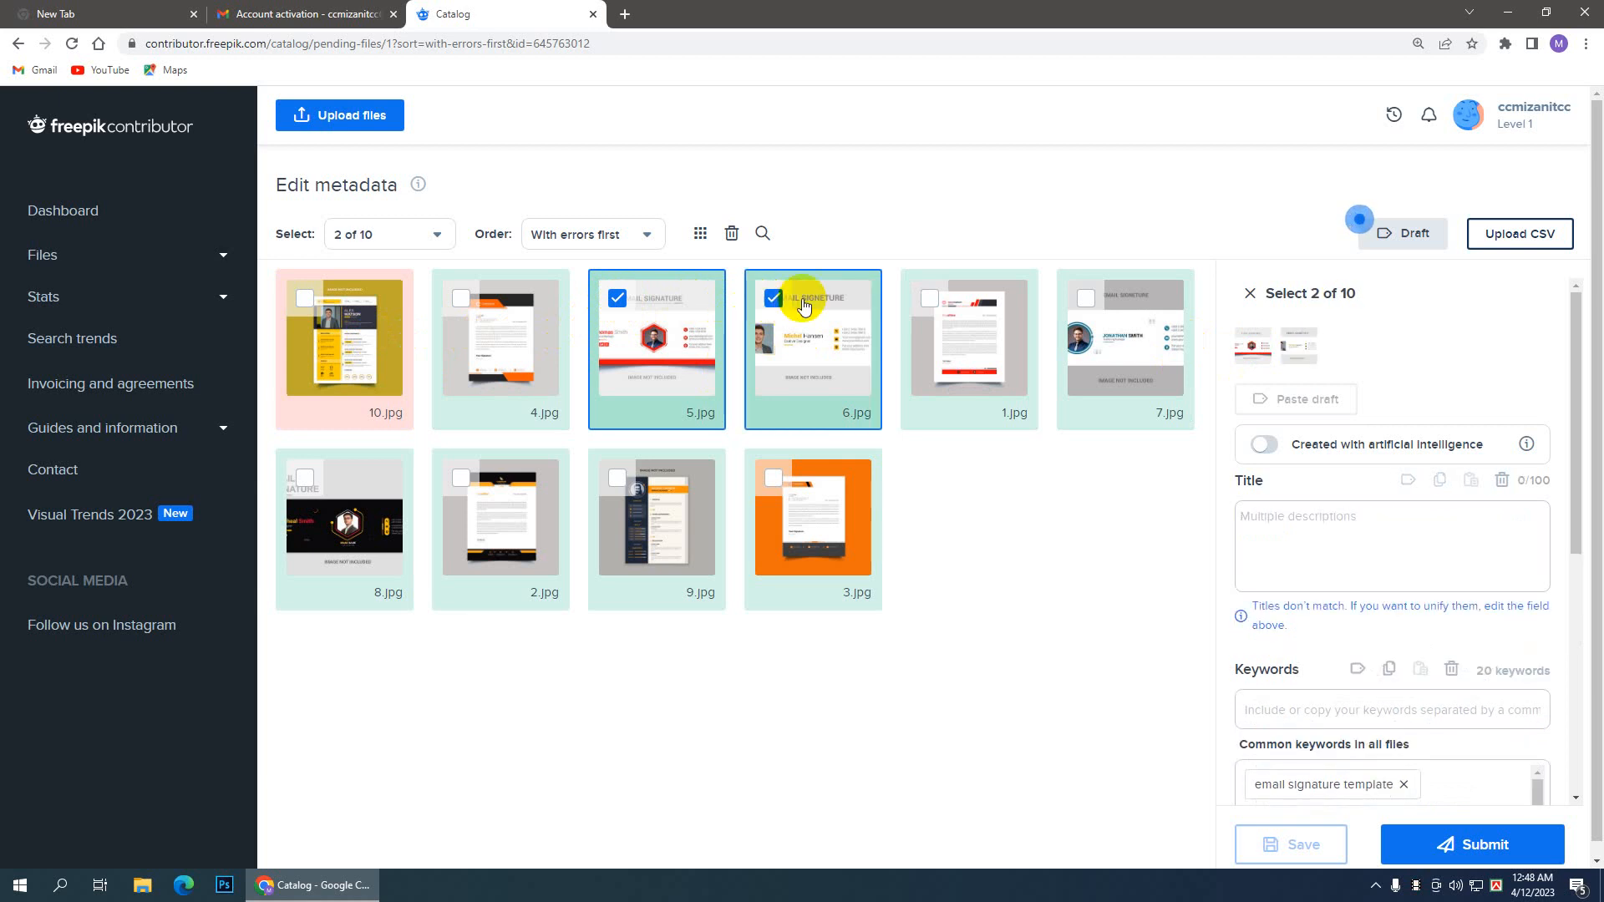
click(1088, 301)
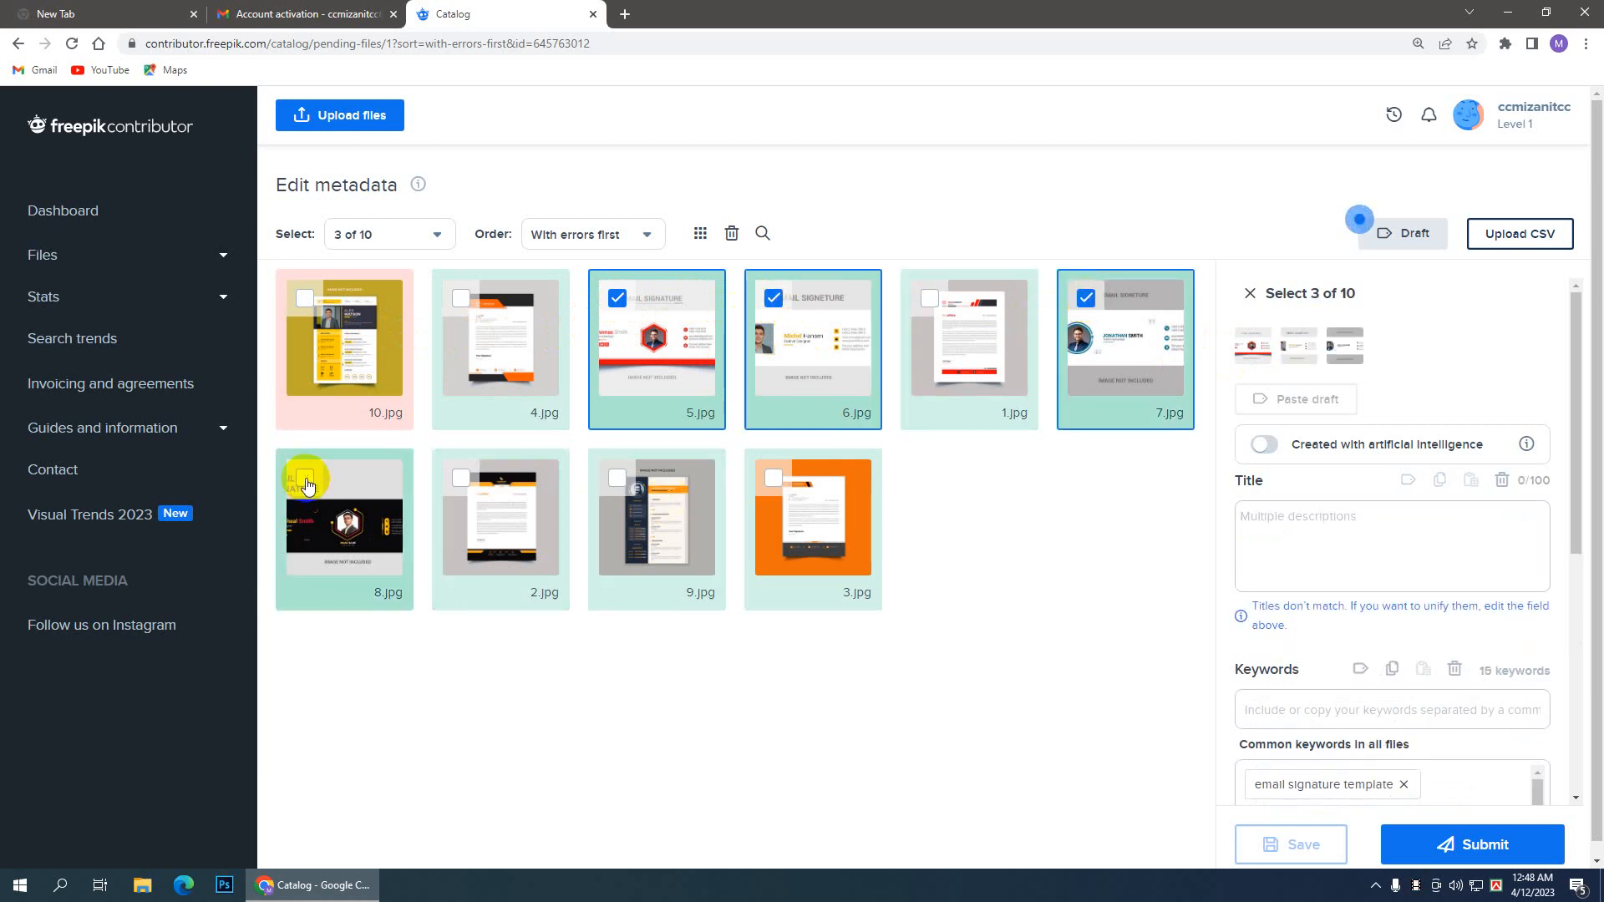
click(304, 481)
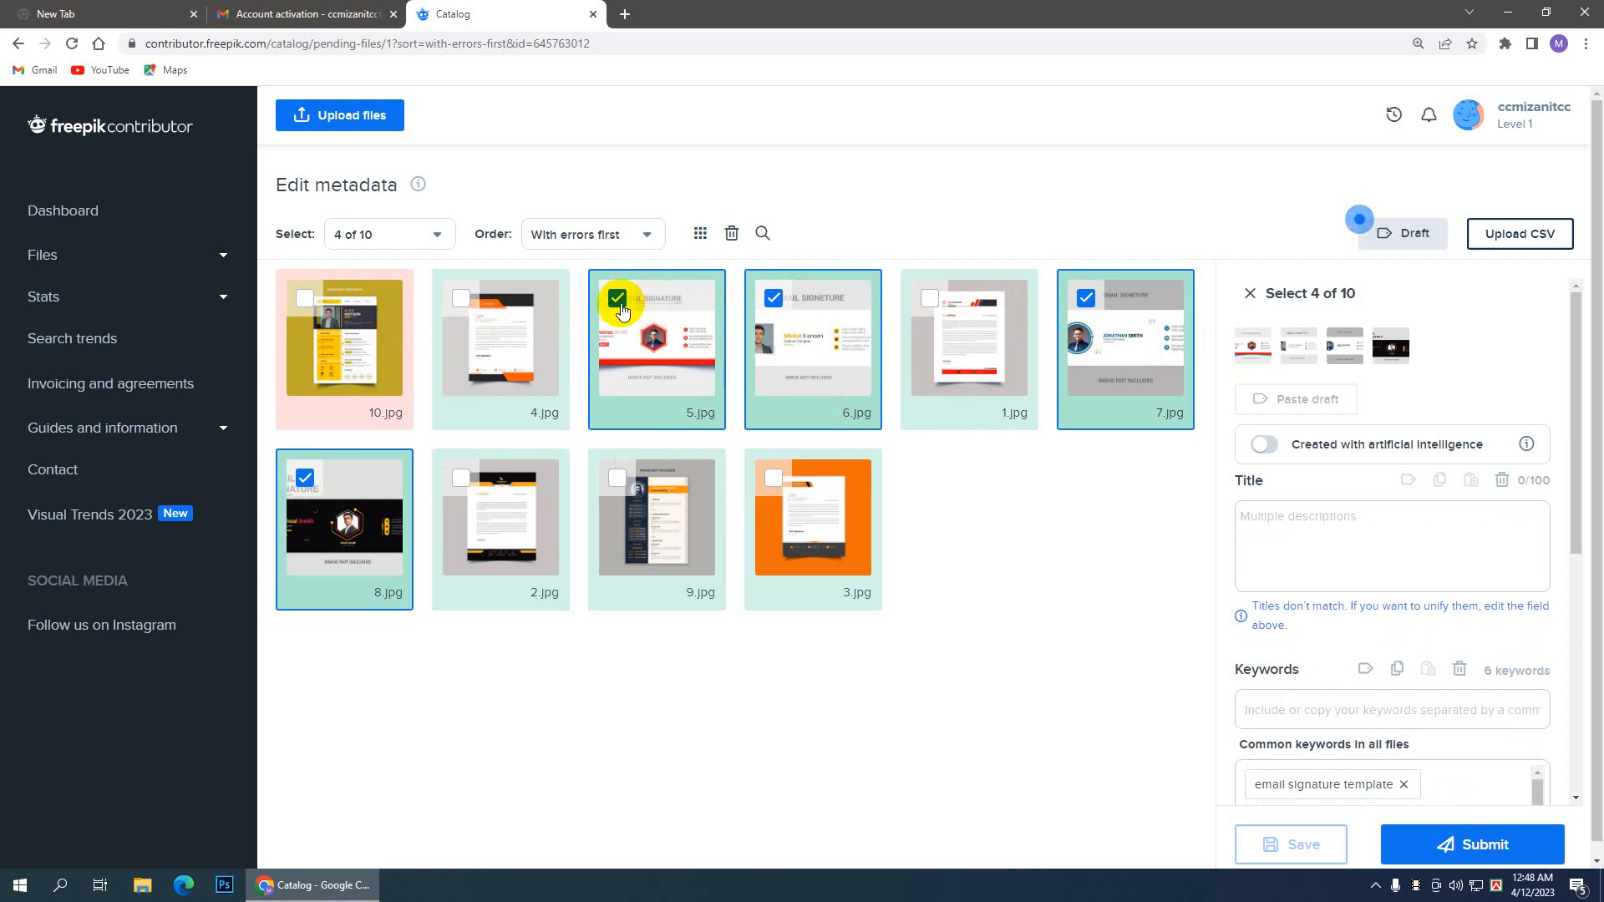
click(1305, 506)
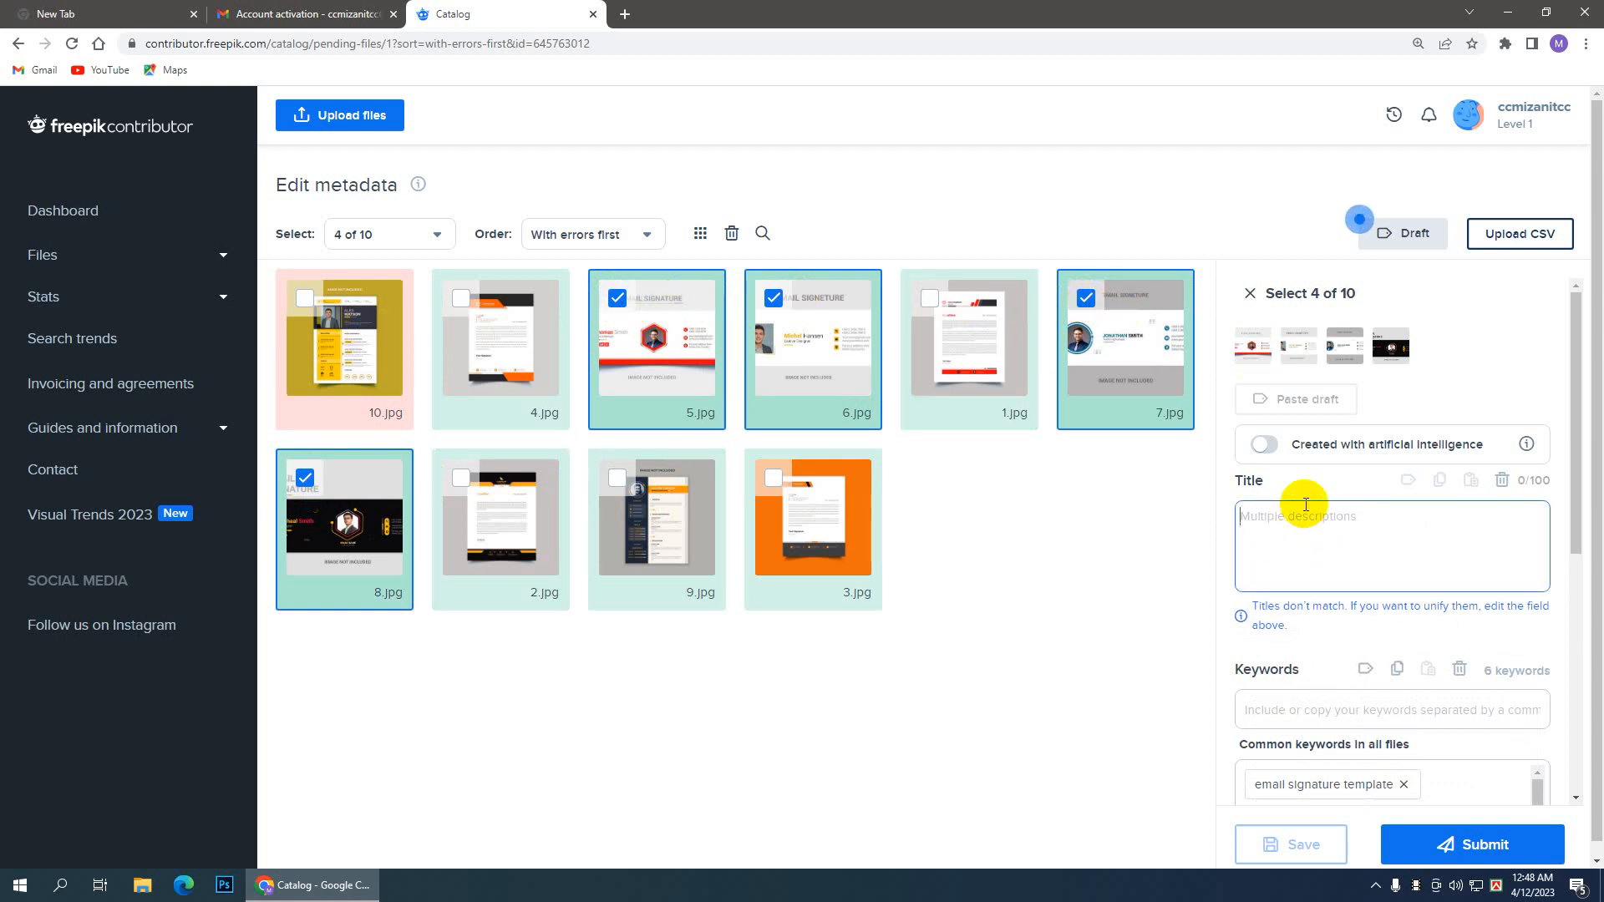
text(Mode)
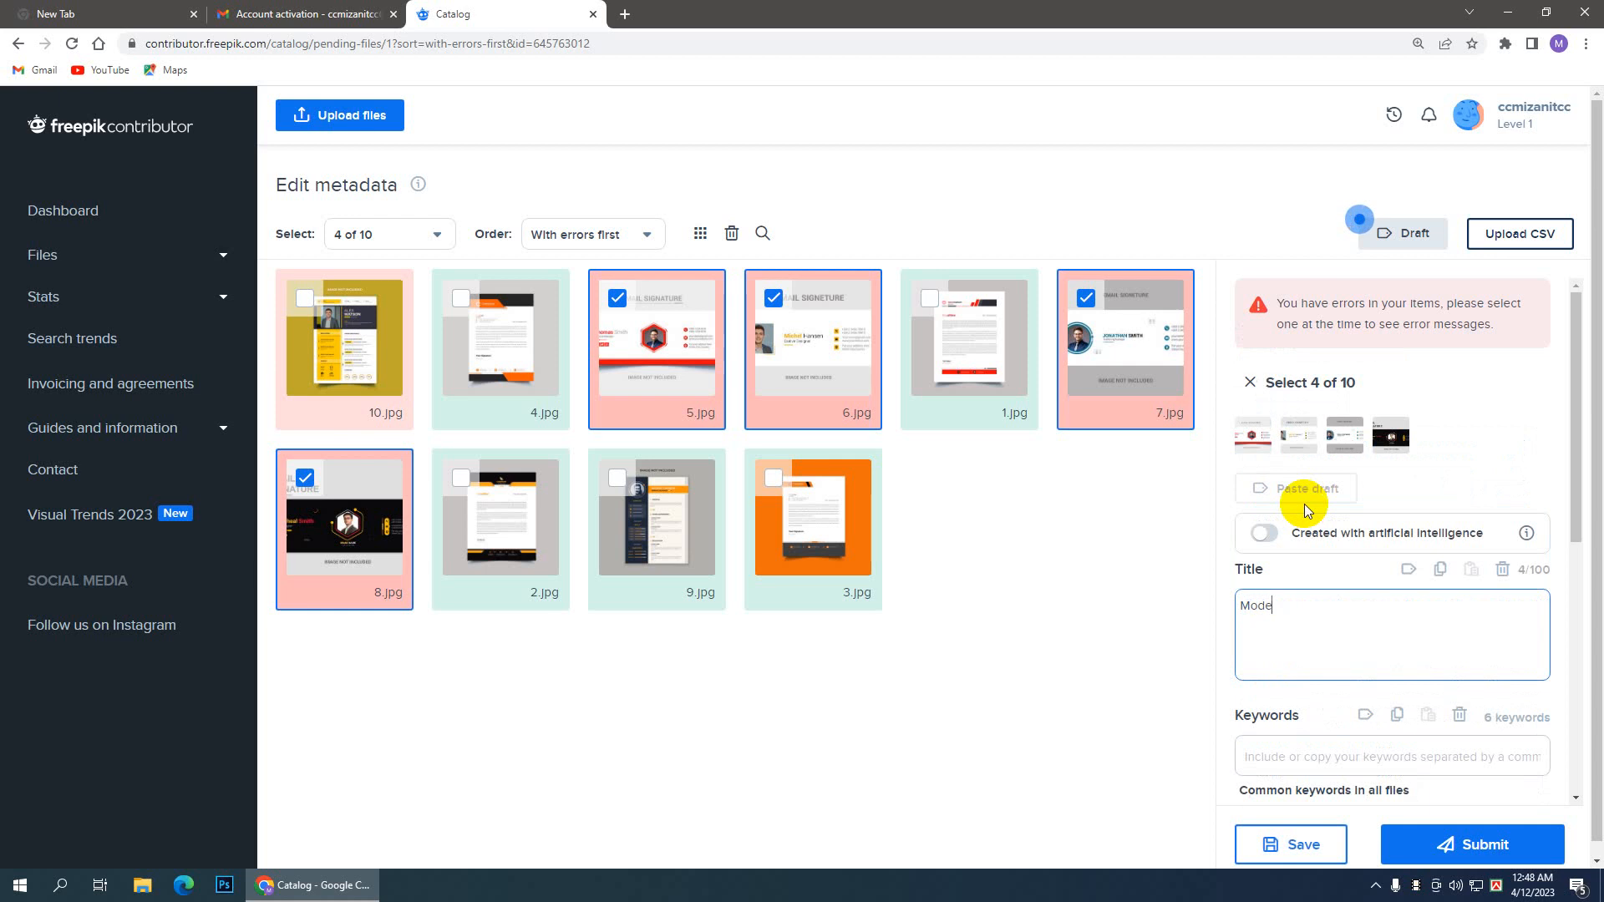
text(rn Em)
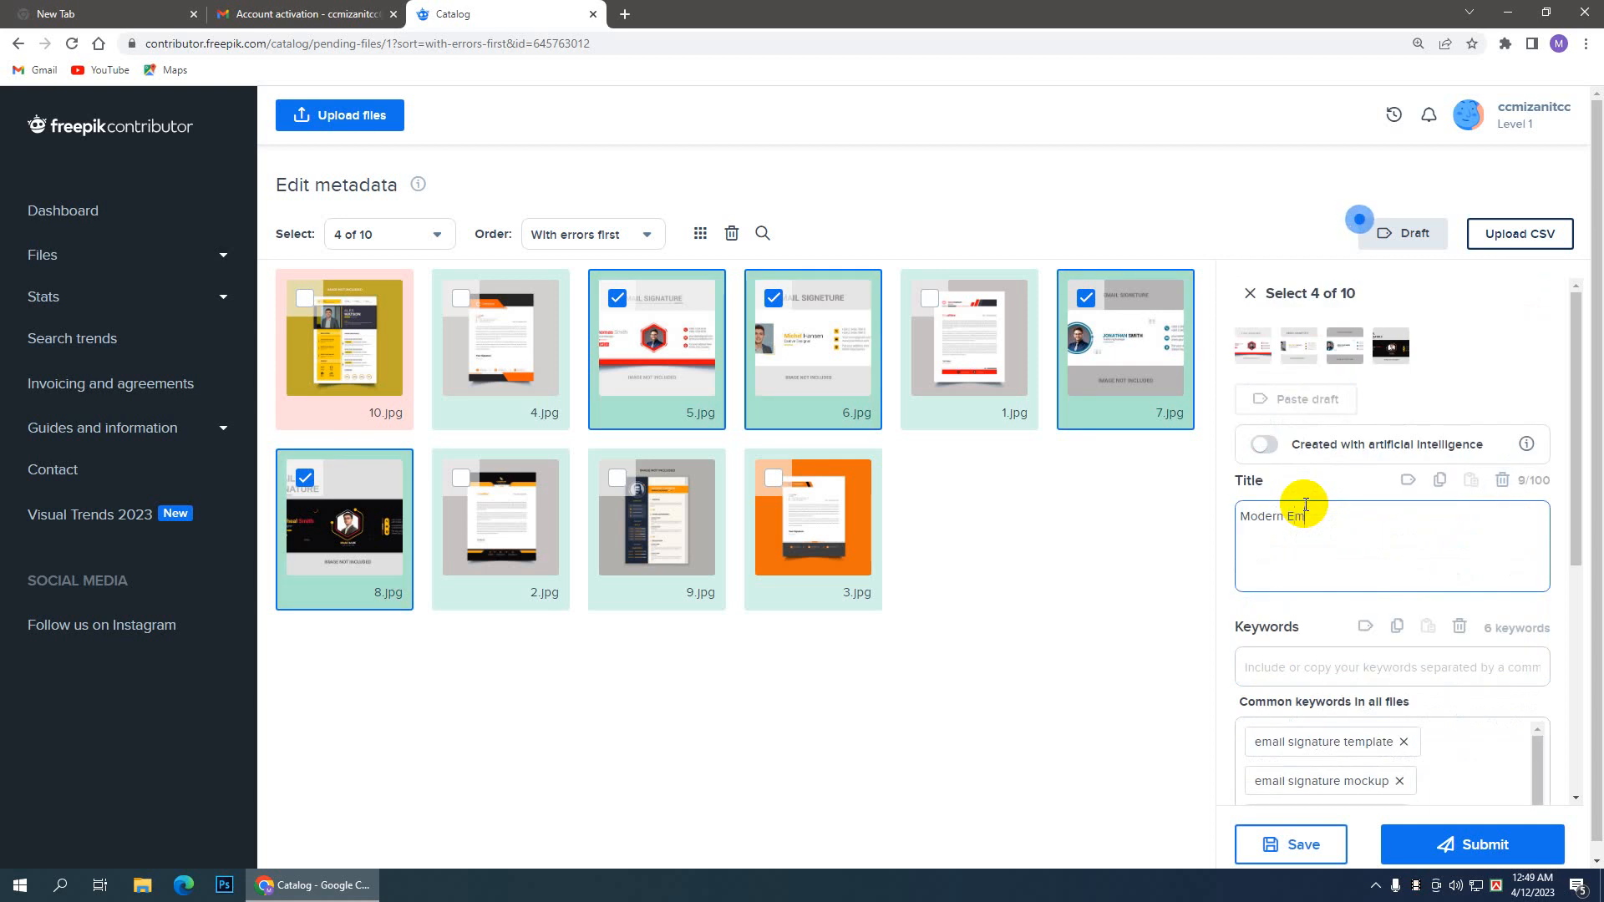
text(ail Signature Design Template)
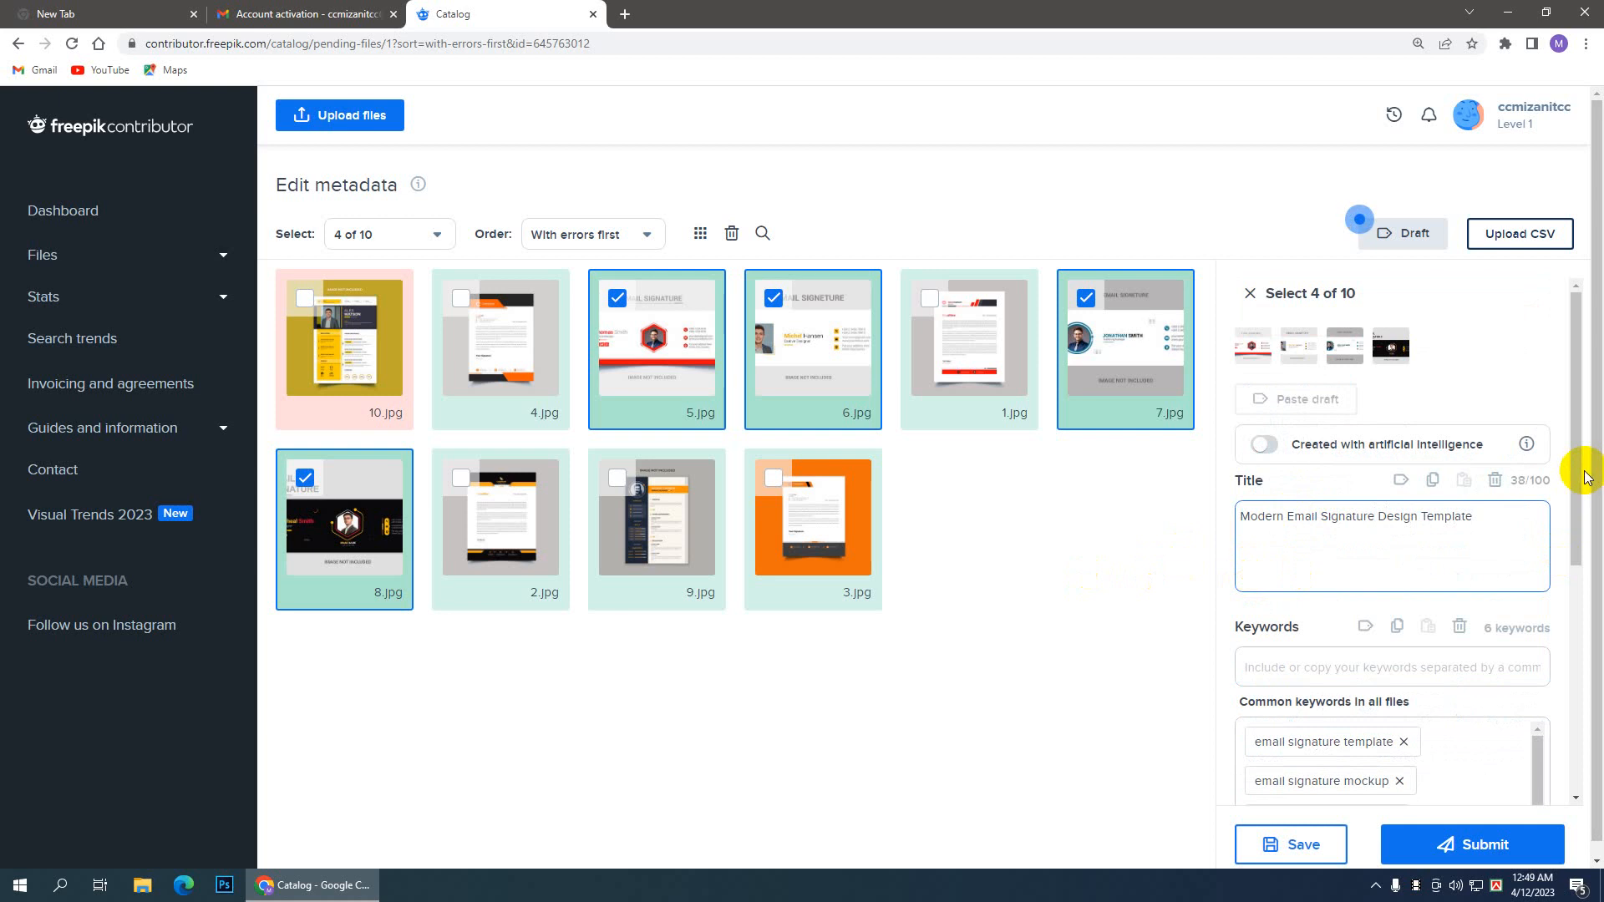
Step: Add the suggested keyword "email signature" to the four selected email signature files
drag(1580, 473, 1568, 565)
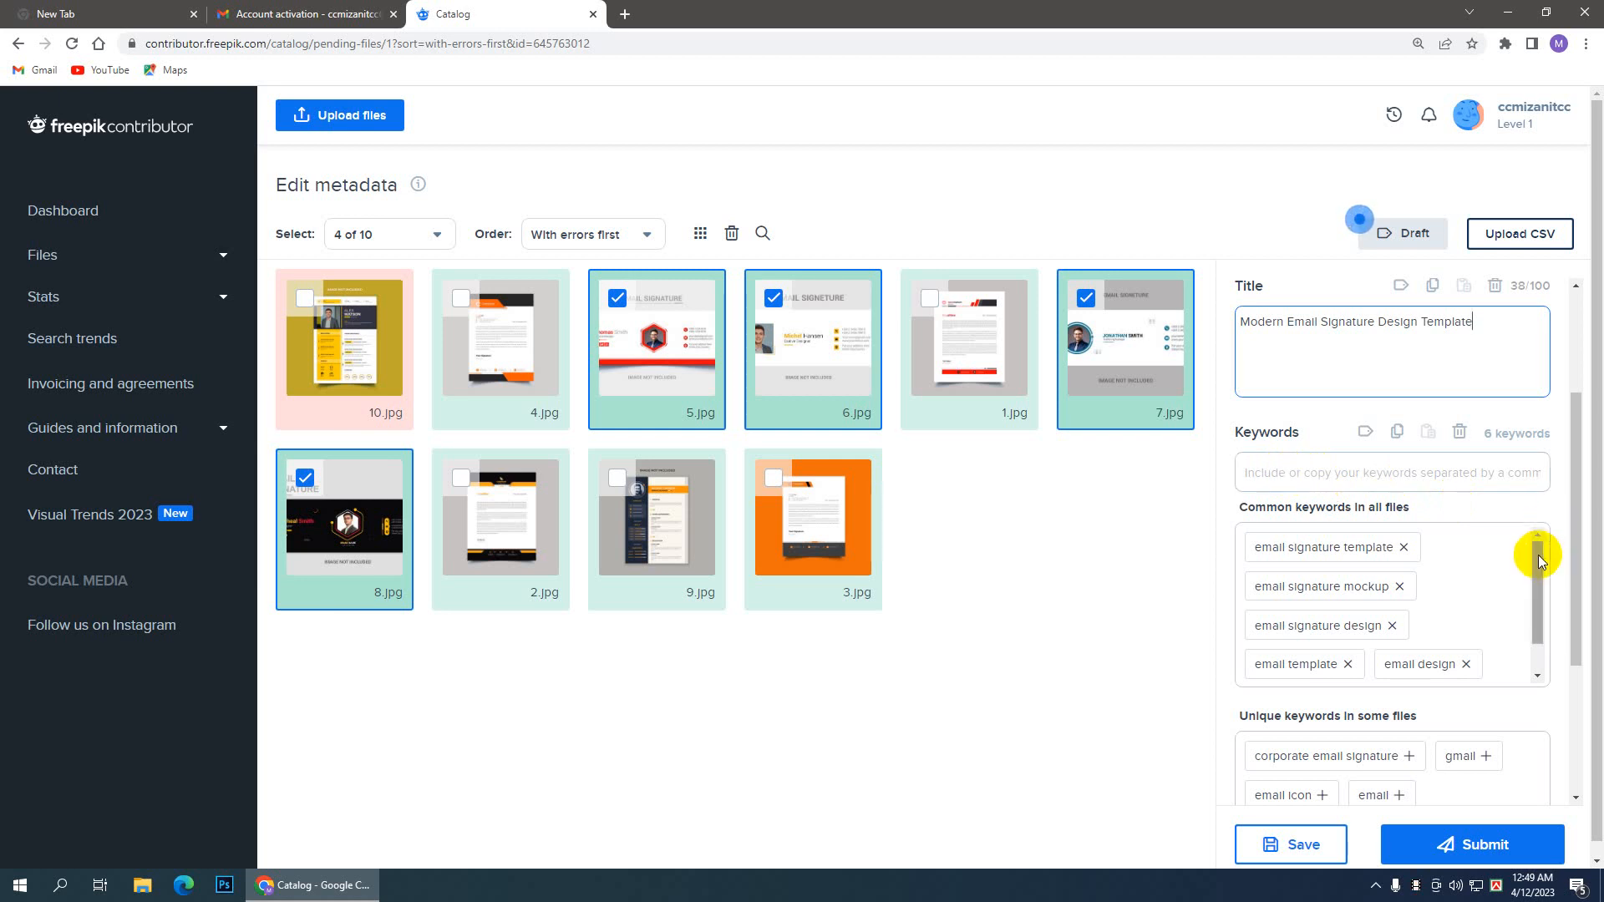
mouse_move(1537, 554)
mouse_down()
mouse_move(1535, 598)
mouse_move(1537, 566)
mouse_up()
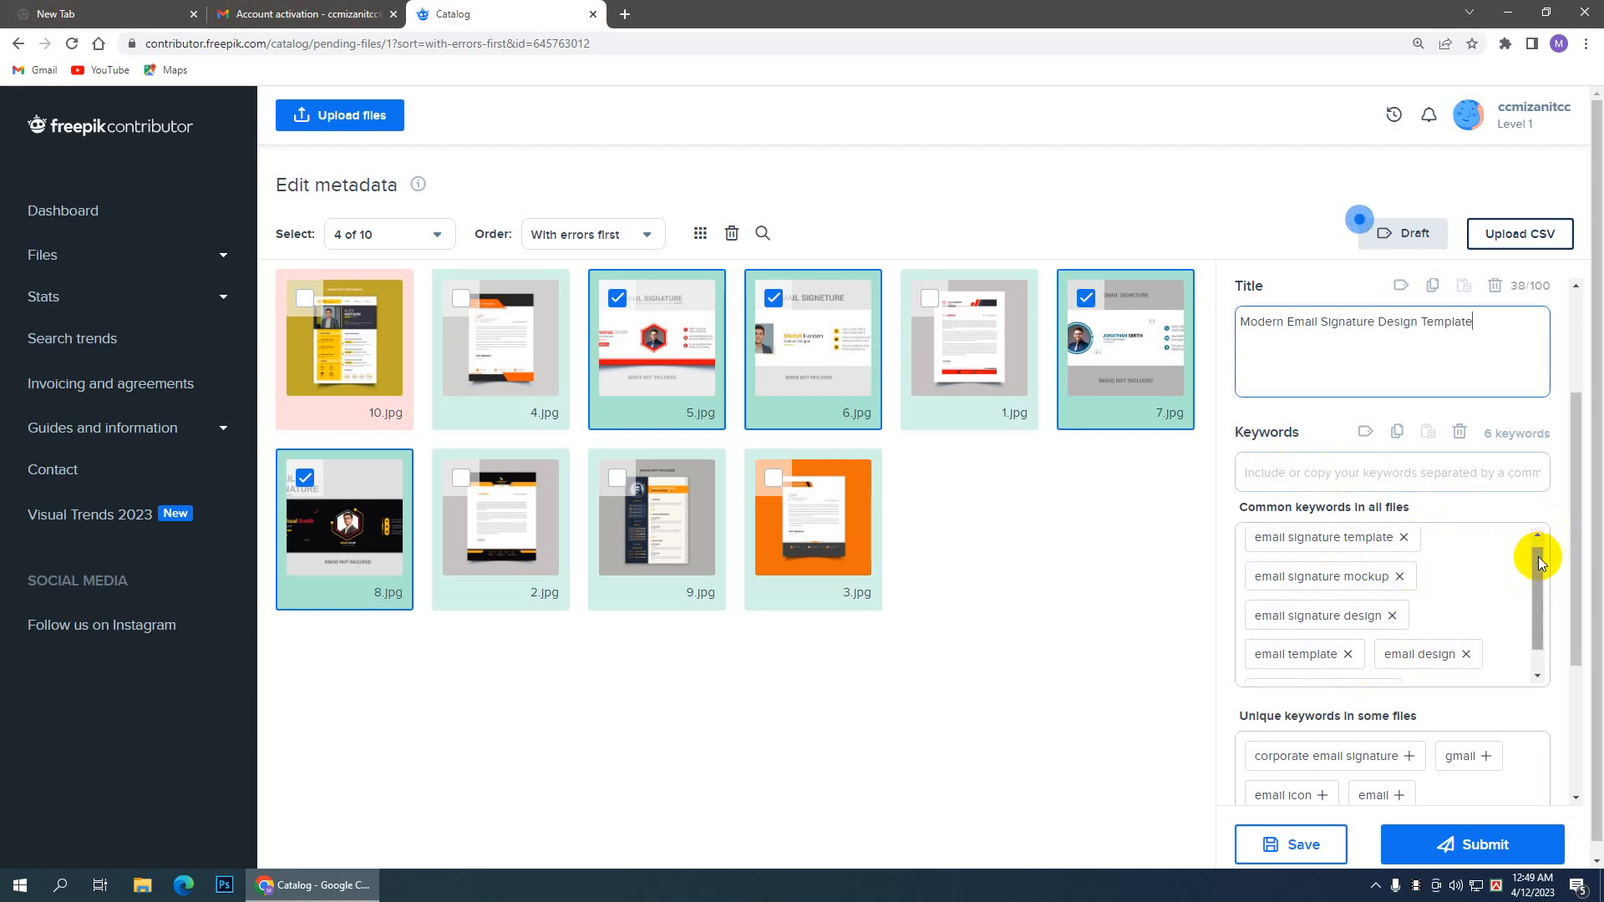
mouse_move(1537, 557)
mouse_down()
mouse_move(1537, 593)
mouse_move(1540, 547)
mouse_up()
click(1366, 474)
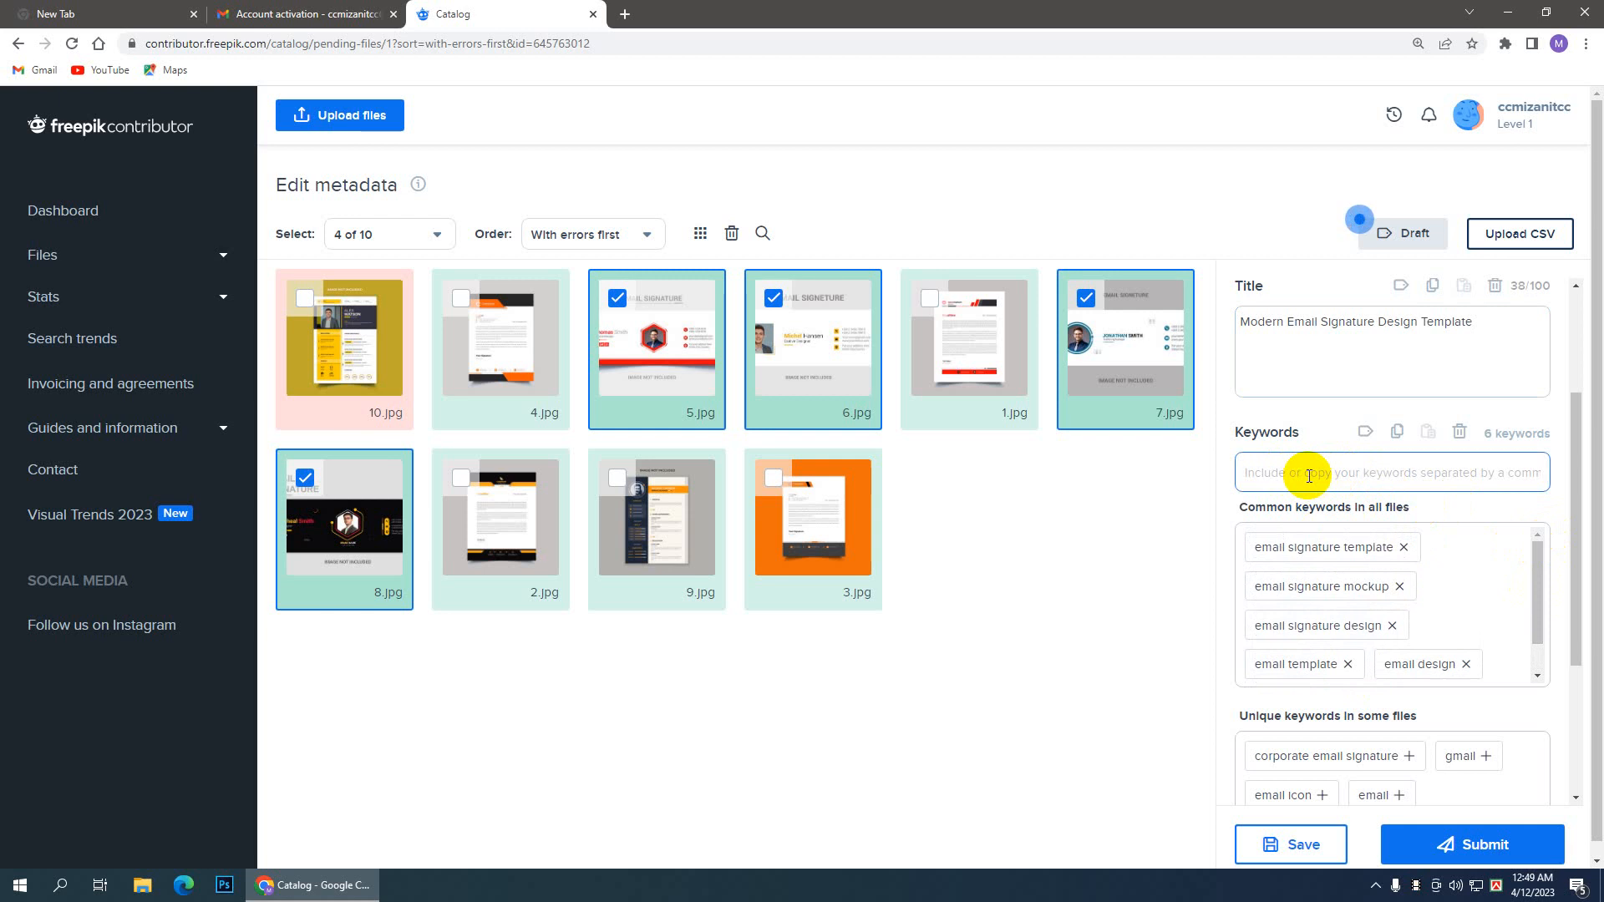
text(email sig)
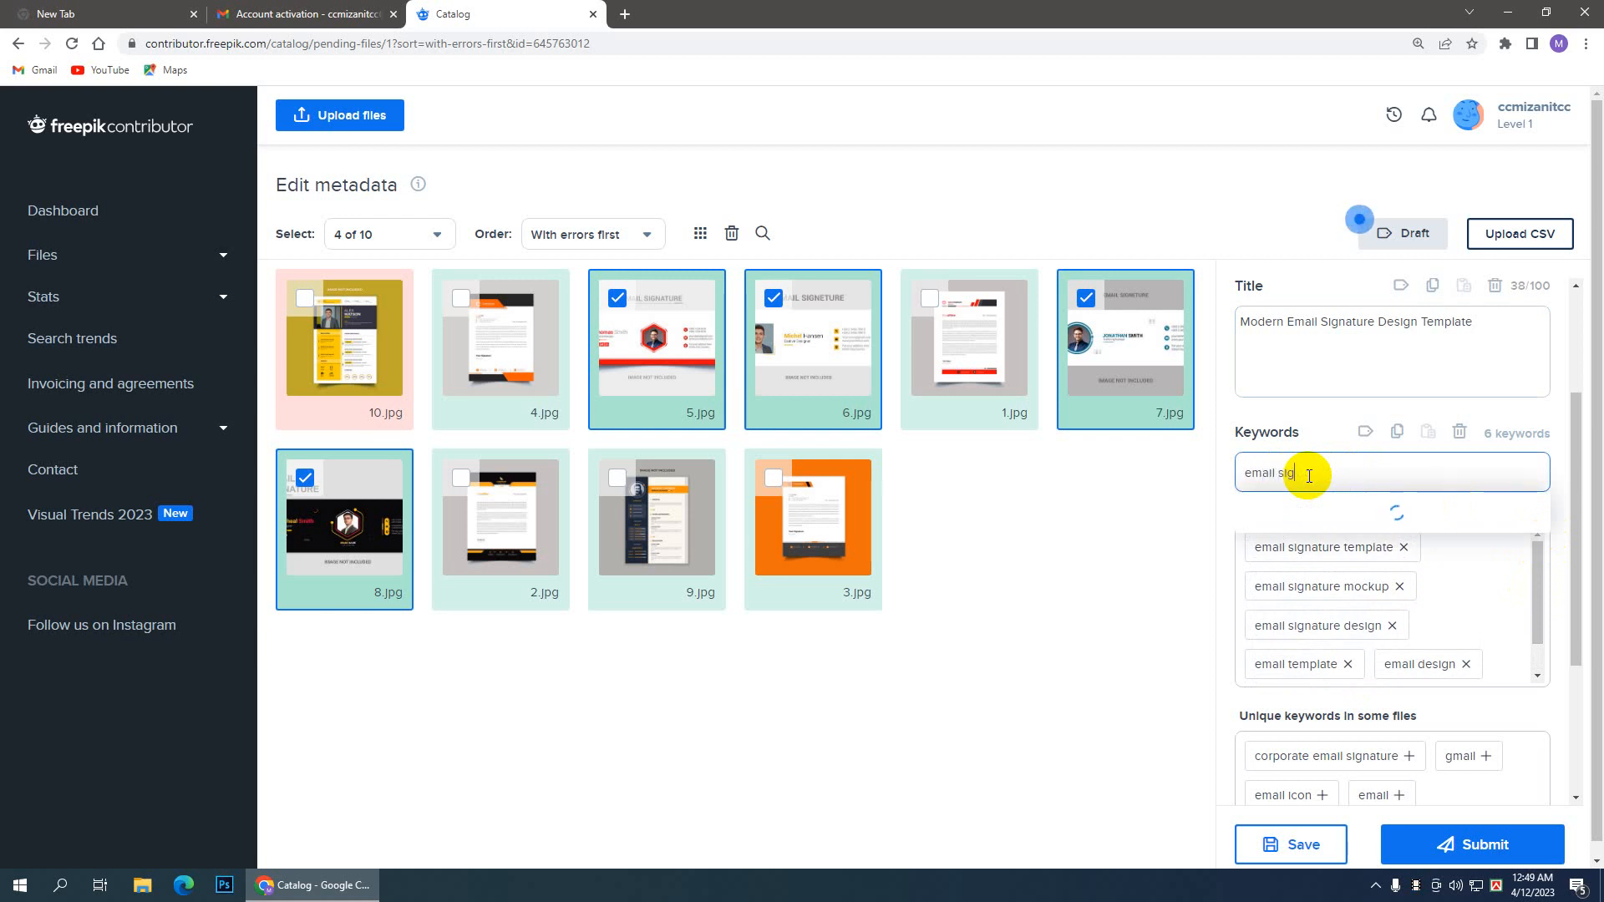
text(nature)
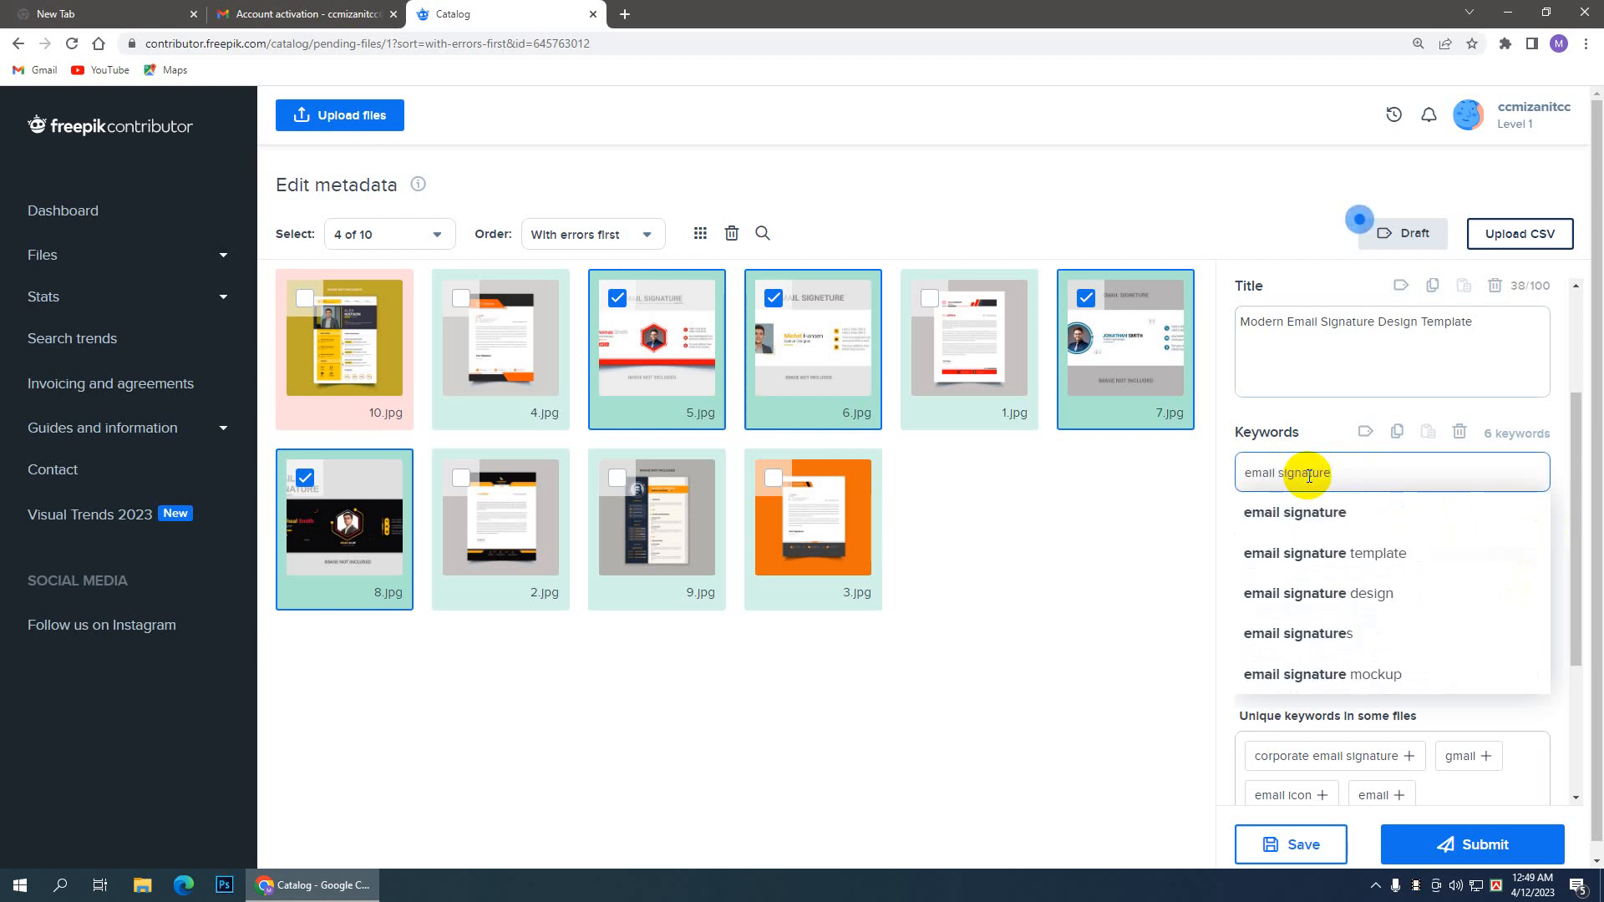
click(1276, 518)
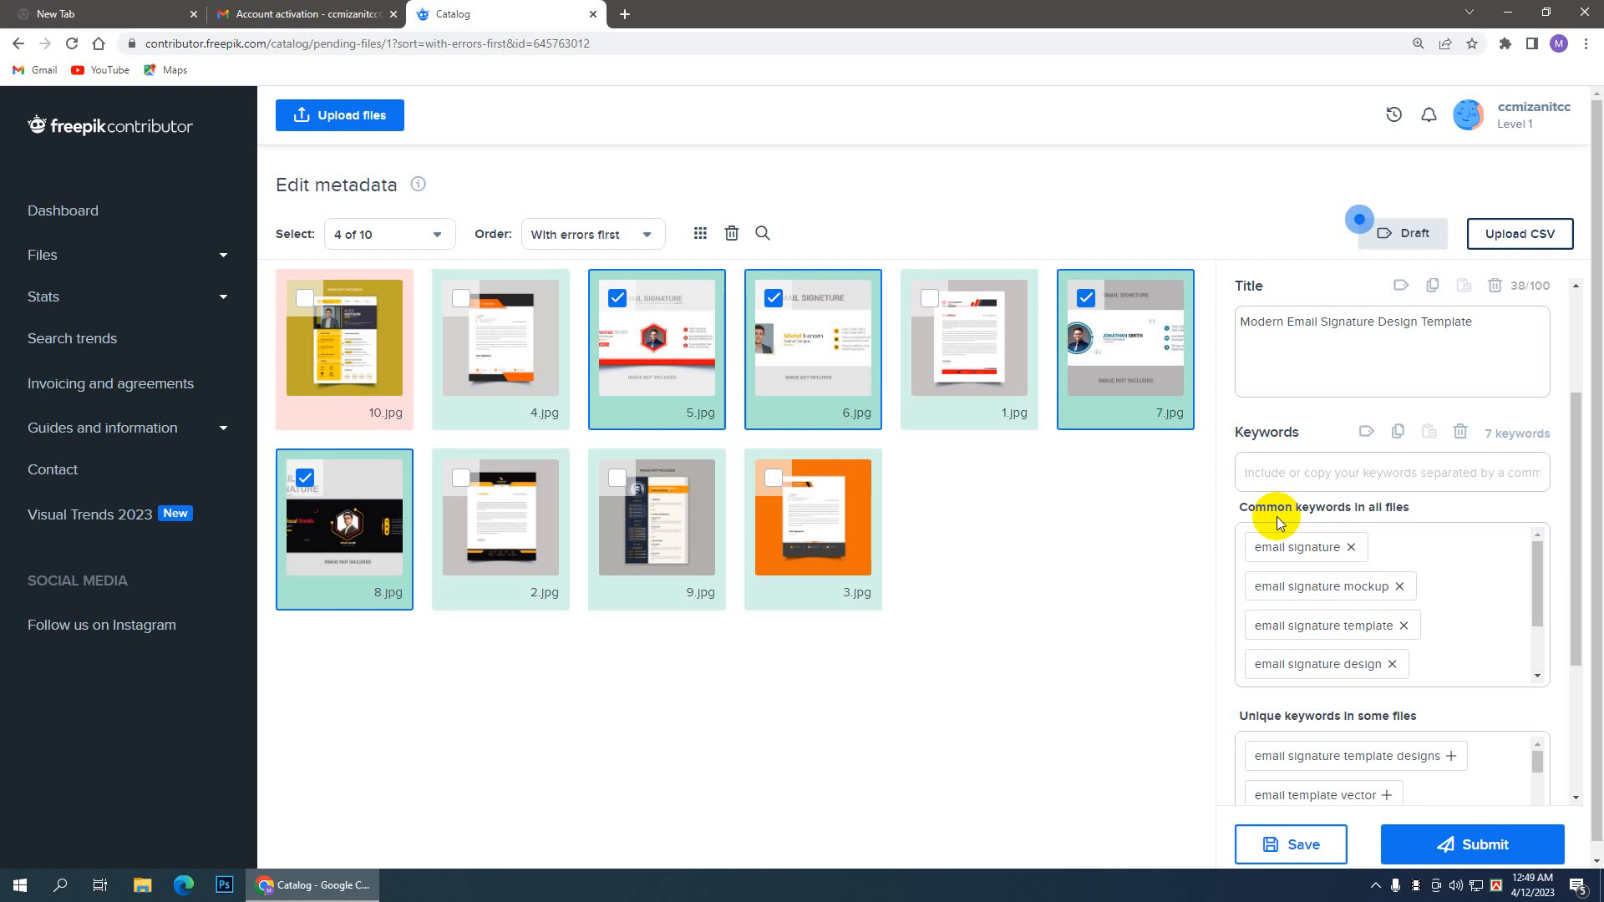
Step: Add the suggested keywords "email template vector", "signature" and "email signature company" to all four selected files
drag(1537, 609, 1542, 666)
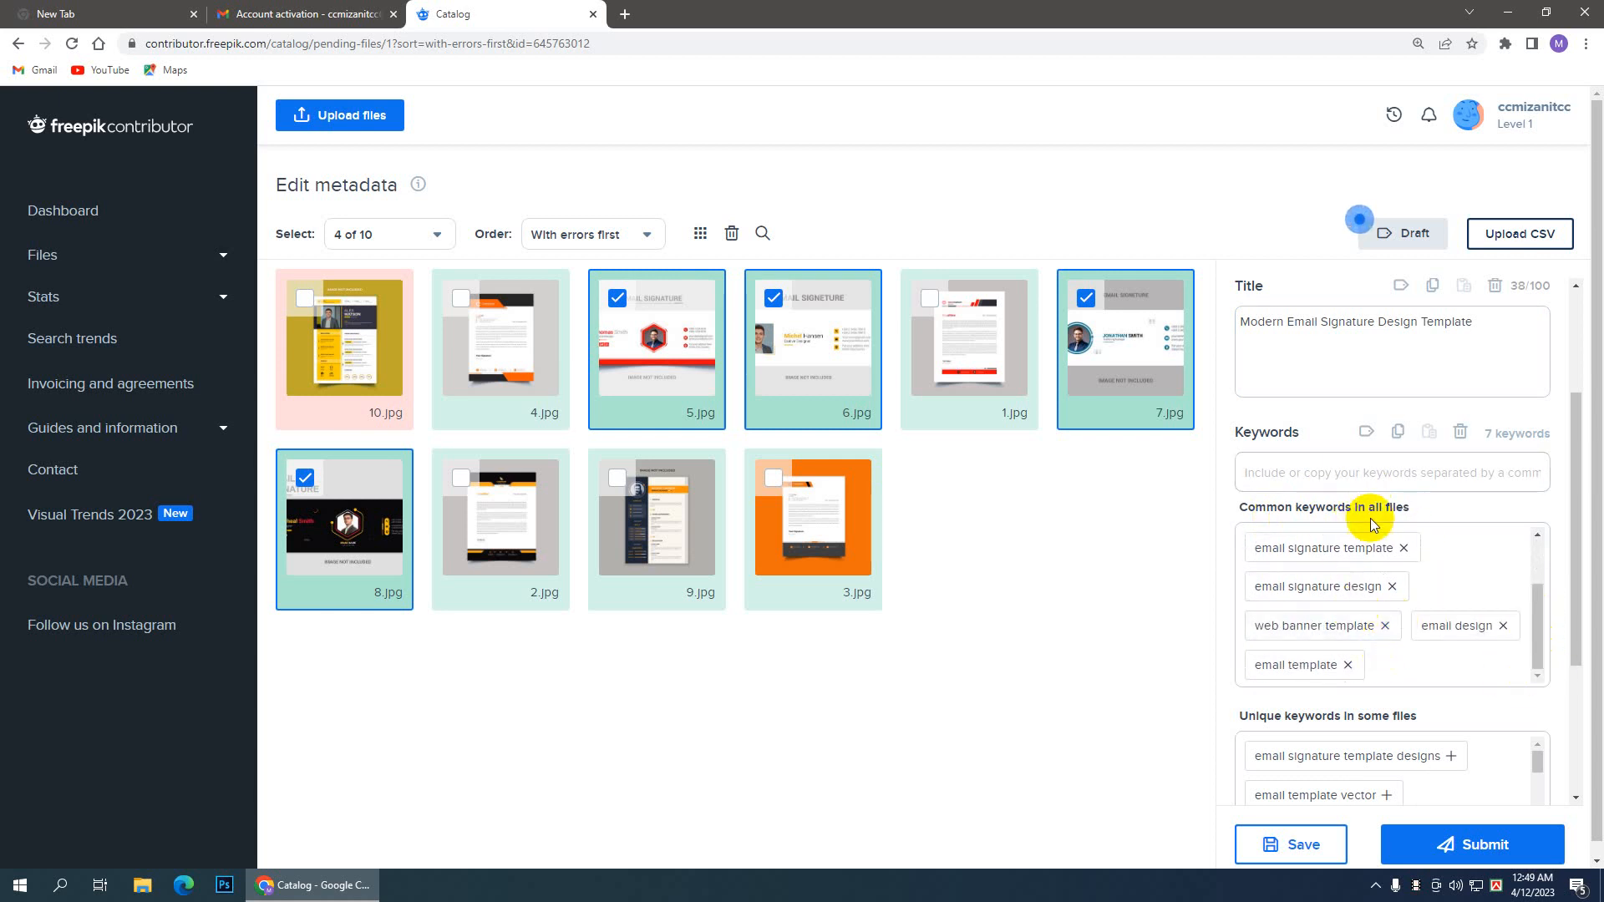
mouse_move(1535, 604)
mouse_down()
mouse_move(1540, 548)
mouse_move(1541, 615)
mouse_up()
drag(1573, 584, 1574, 676)
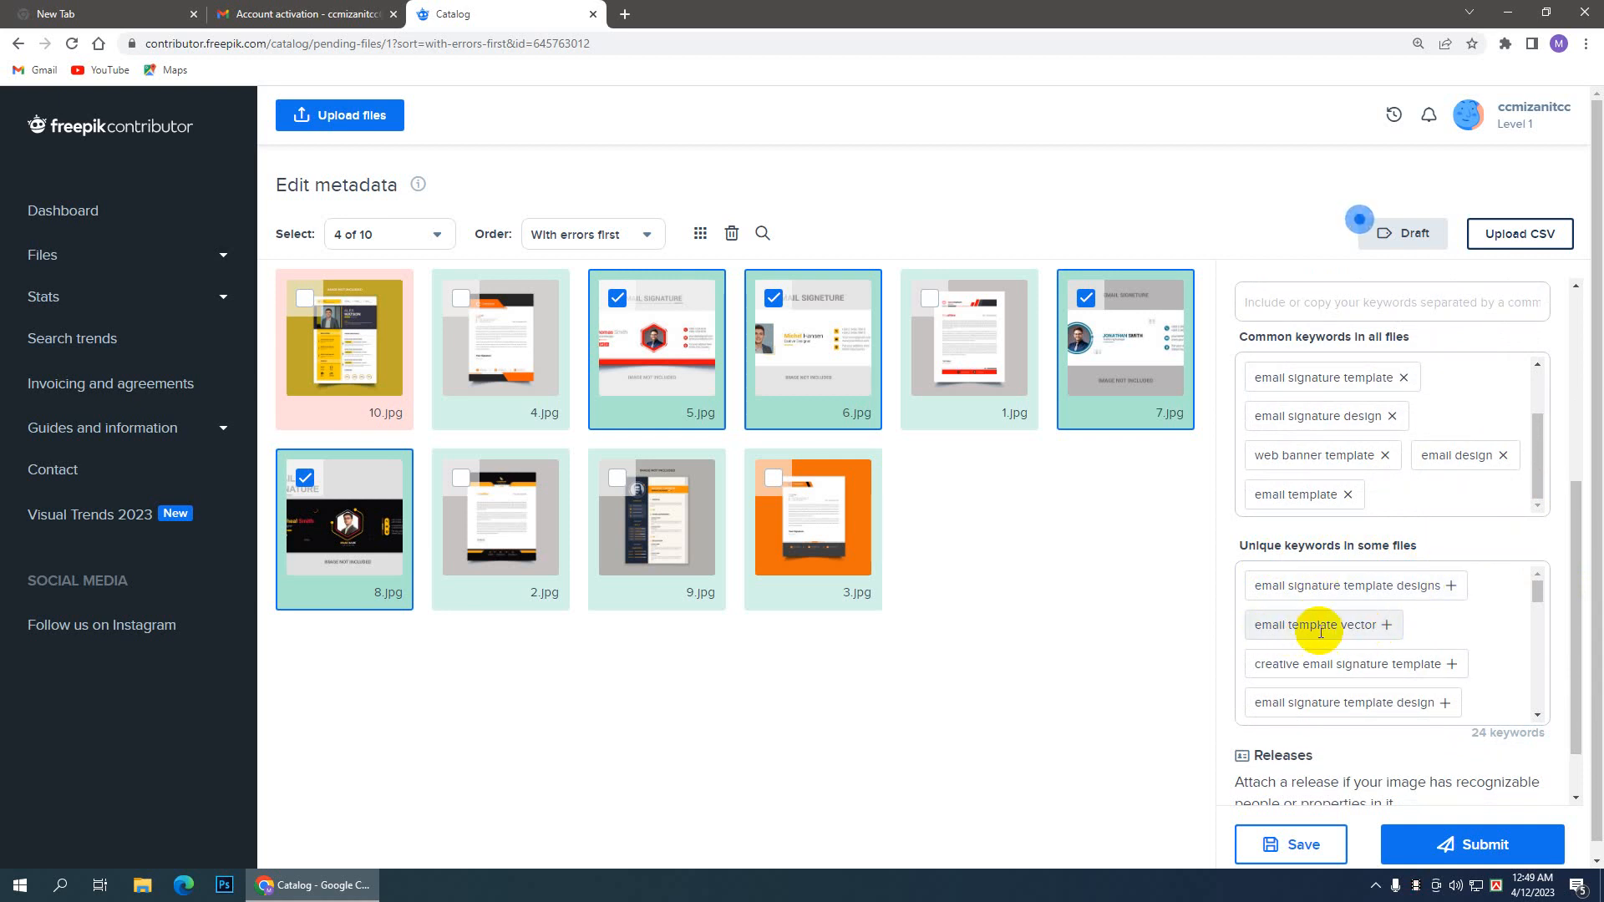
click(1387, 626)
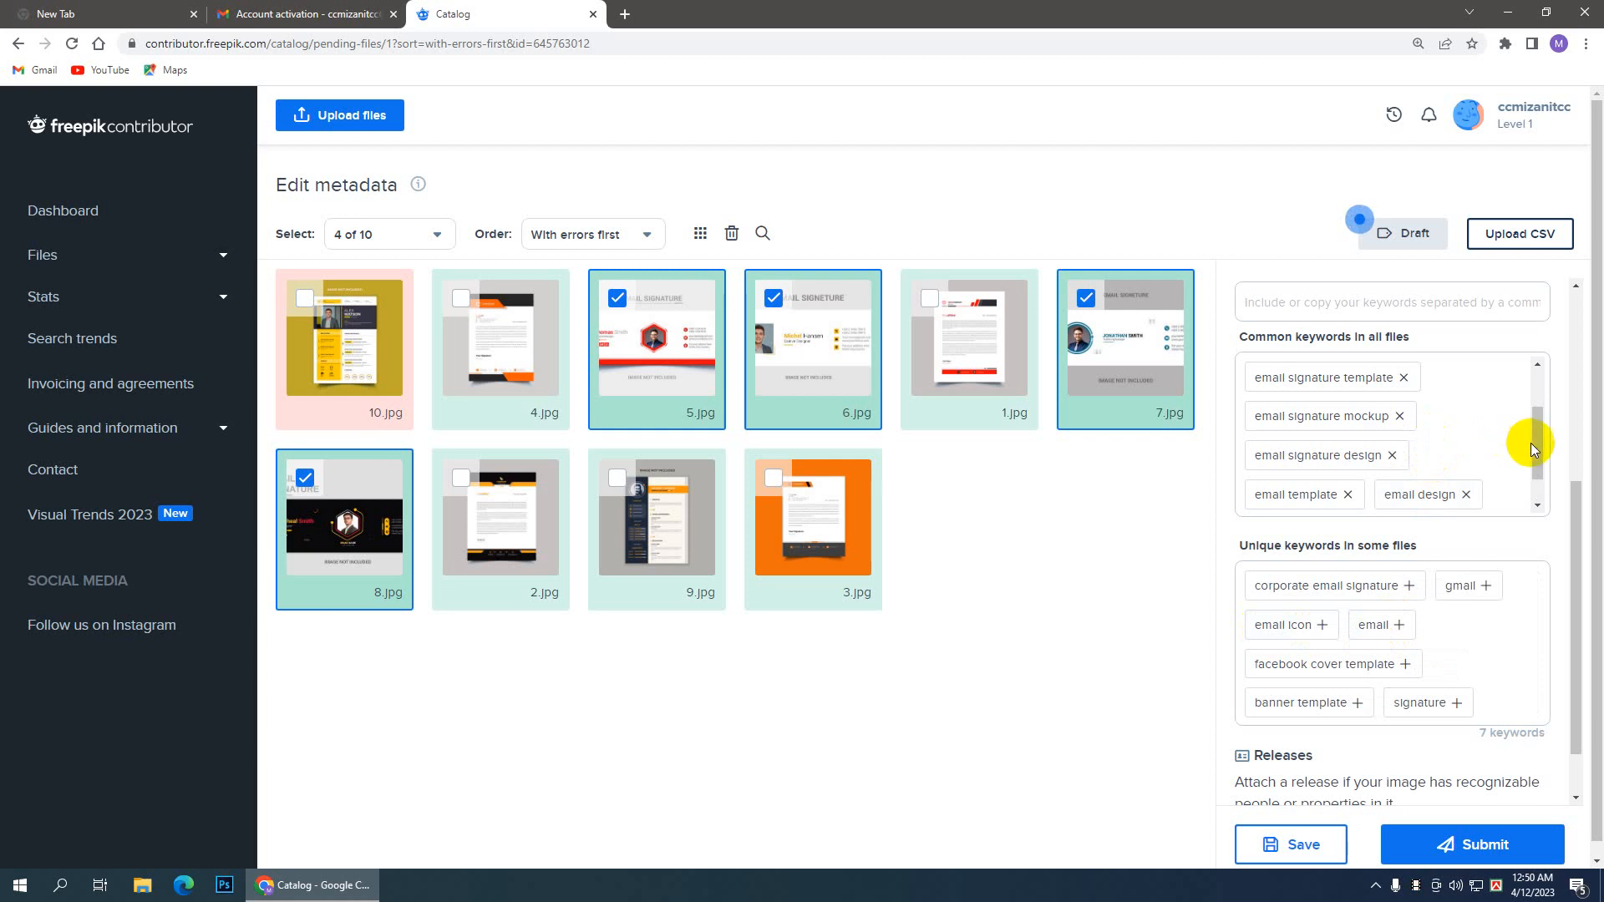
scroll(1537, 443, down, 1)
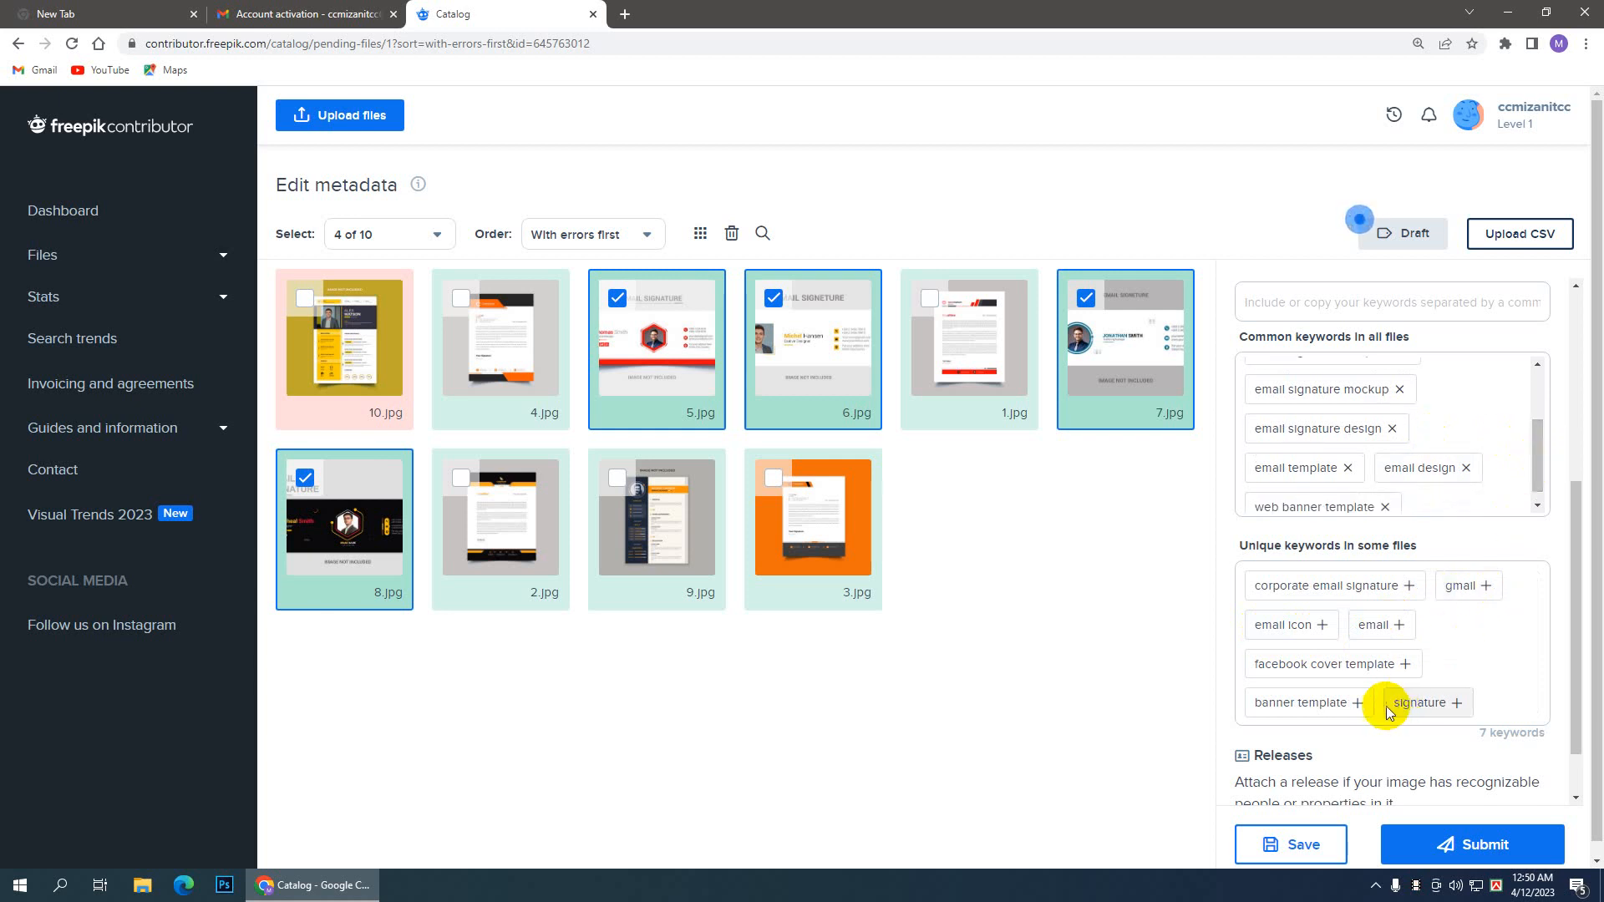
click(1457, 705)
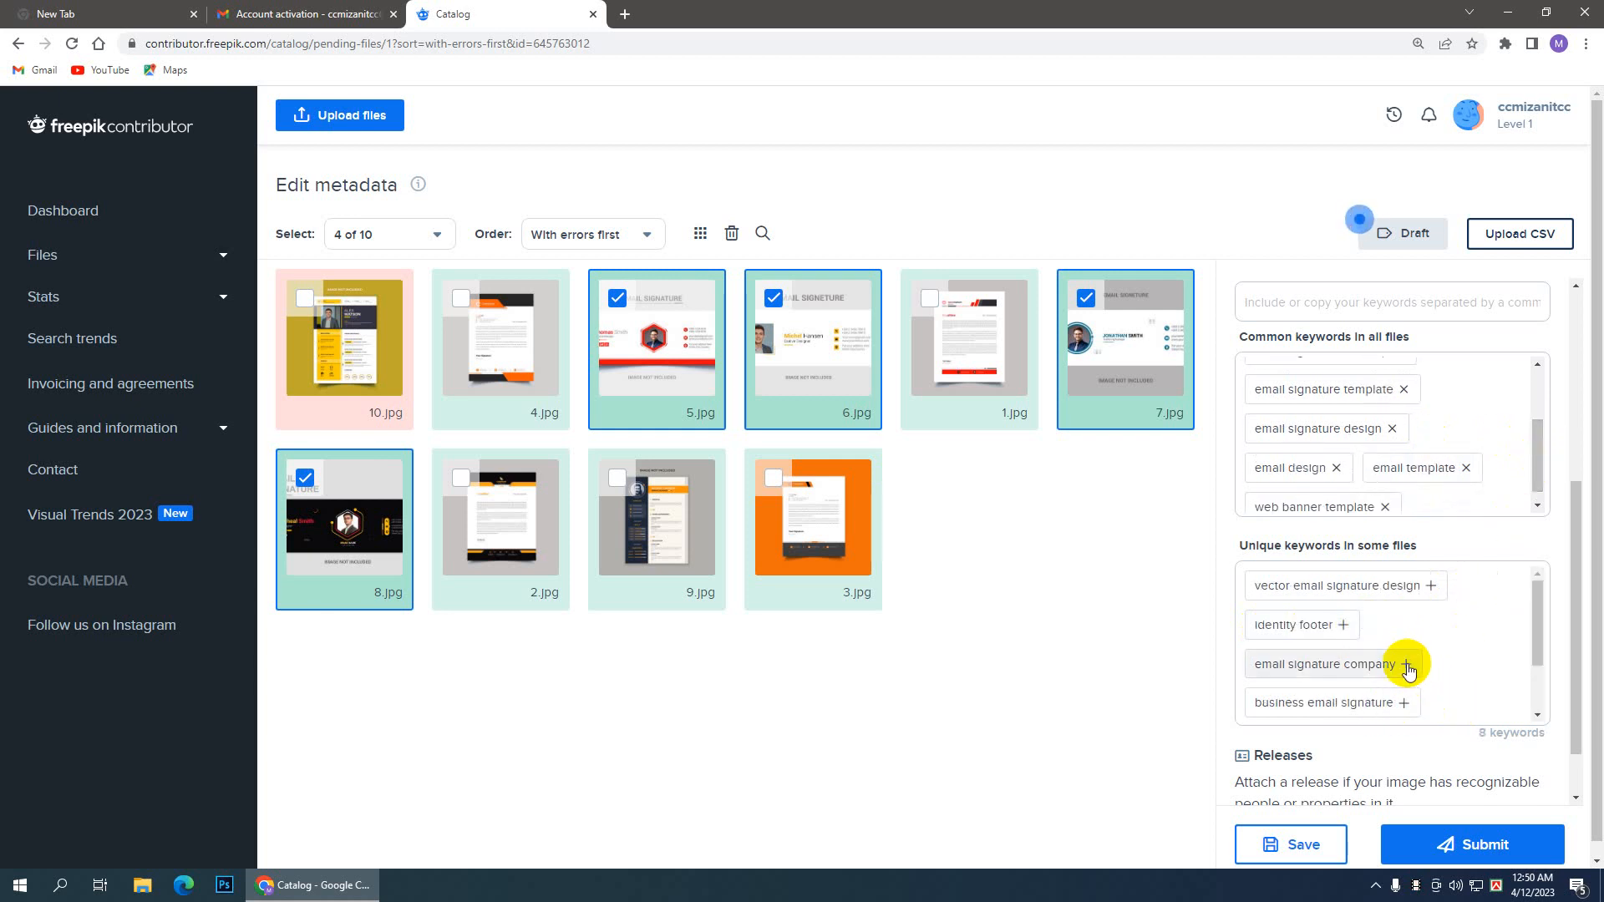
click(1408, 664)
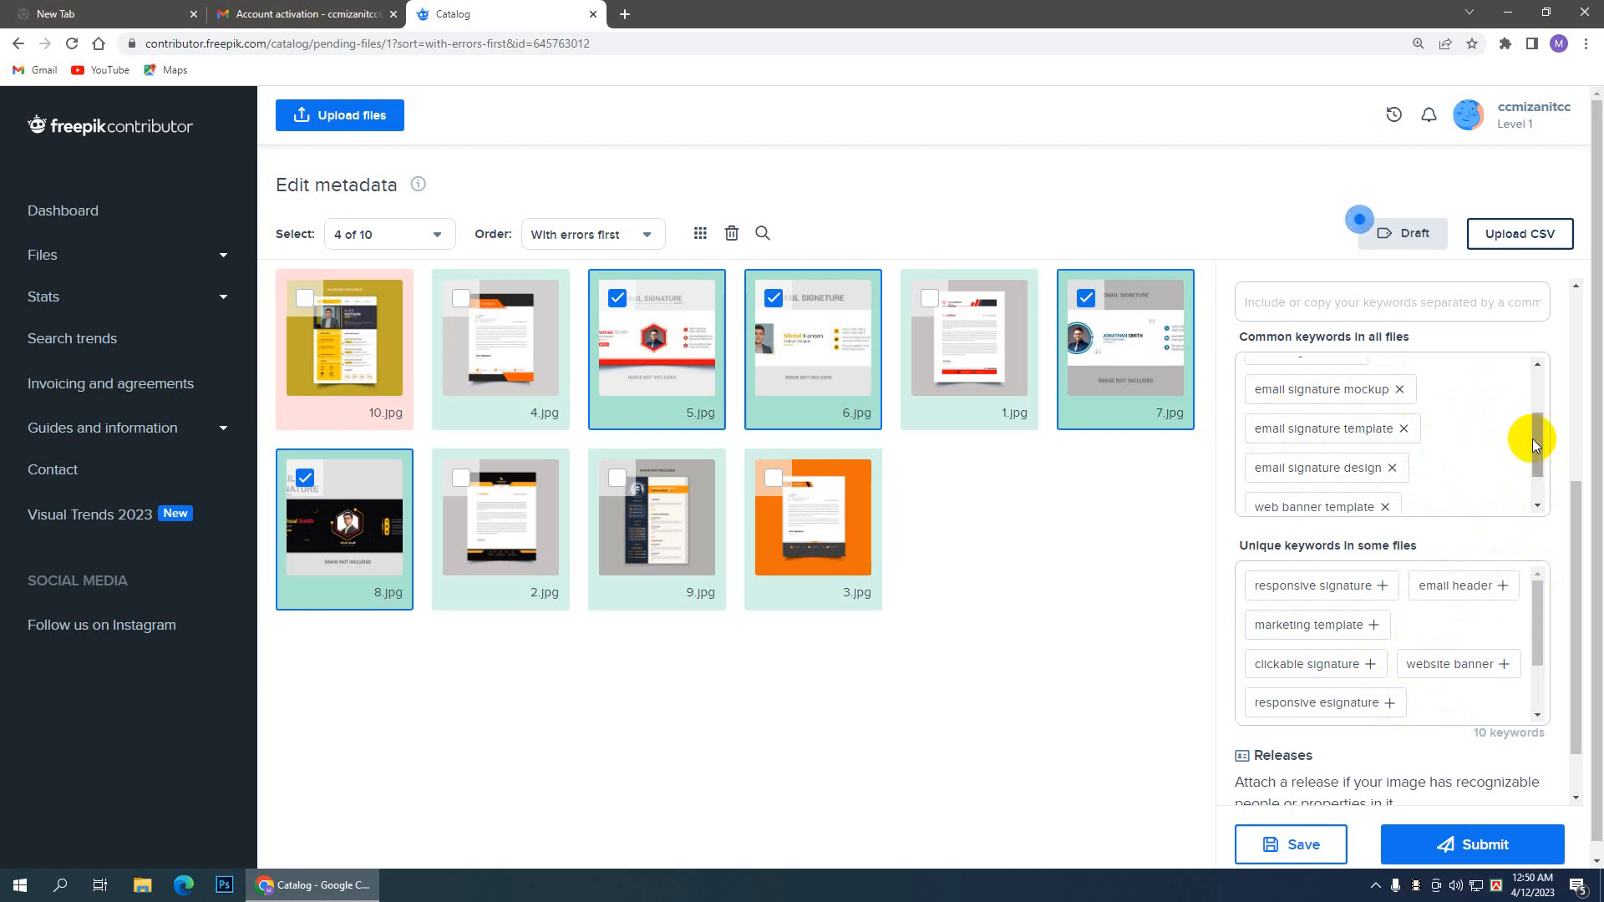
Step: Review the shared title and keywords of the email signature files and save their metadata
drag(1535, 440, 1533, 384)
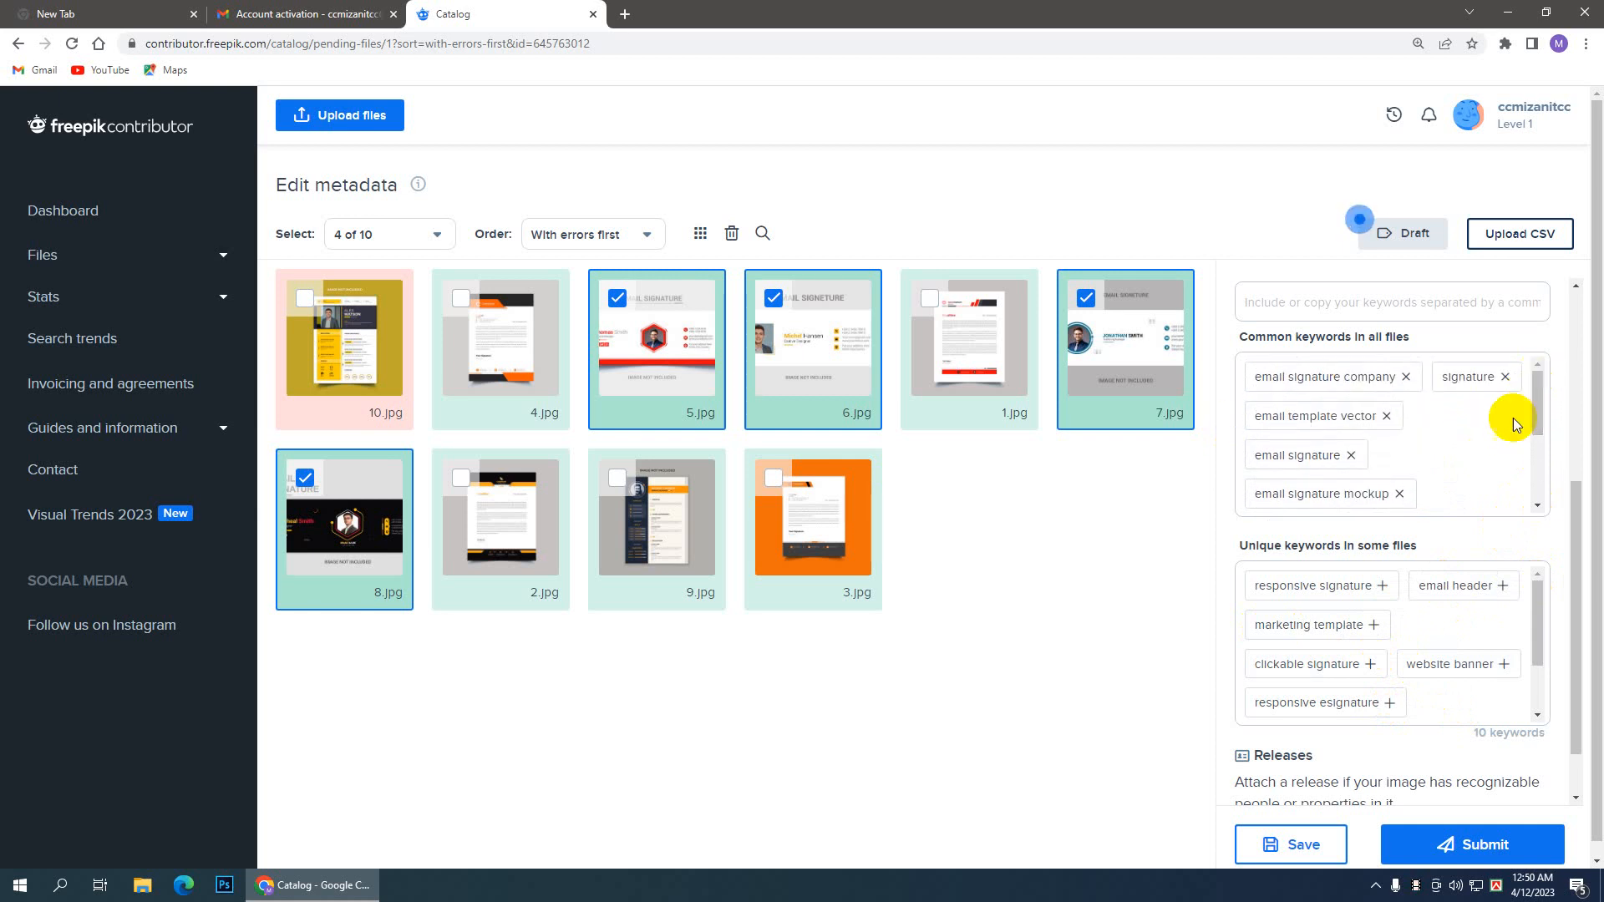
drag(1573, 501, 1572, 401)
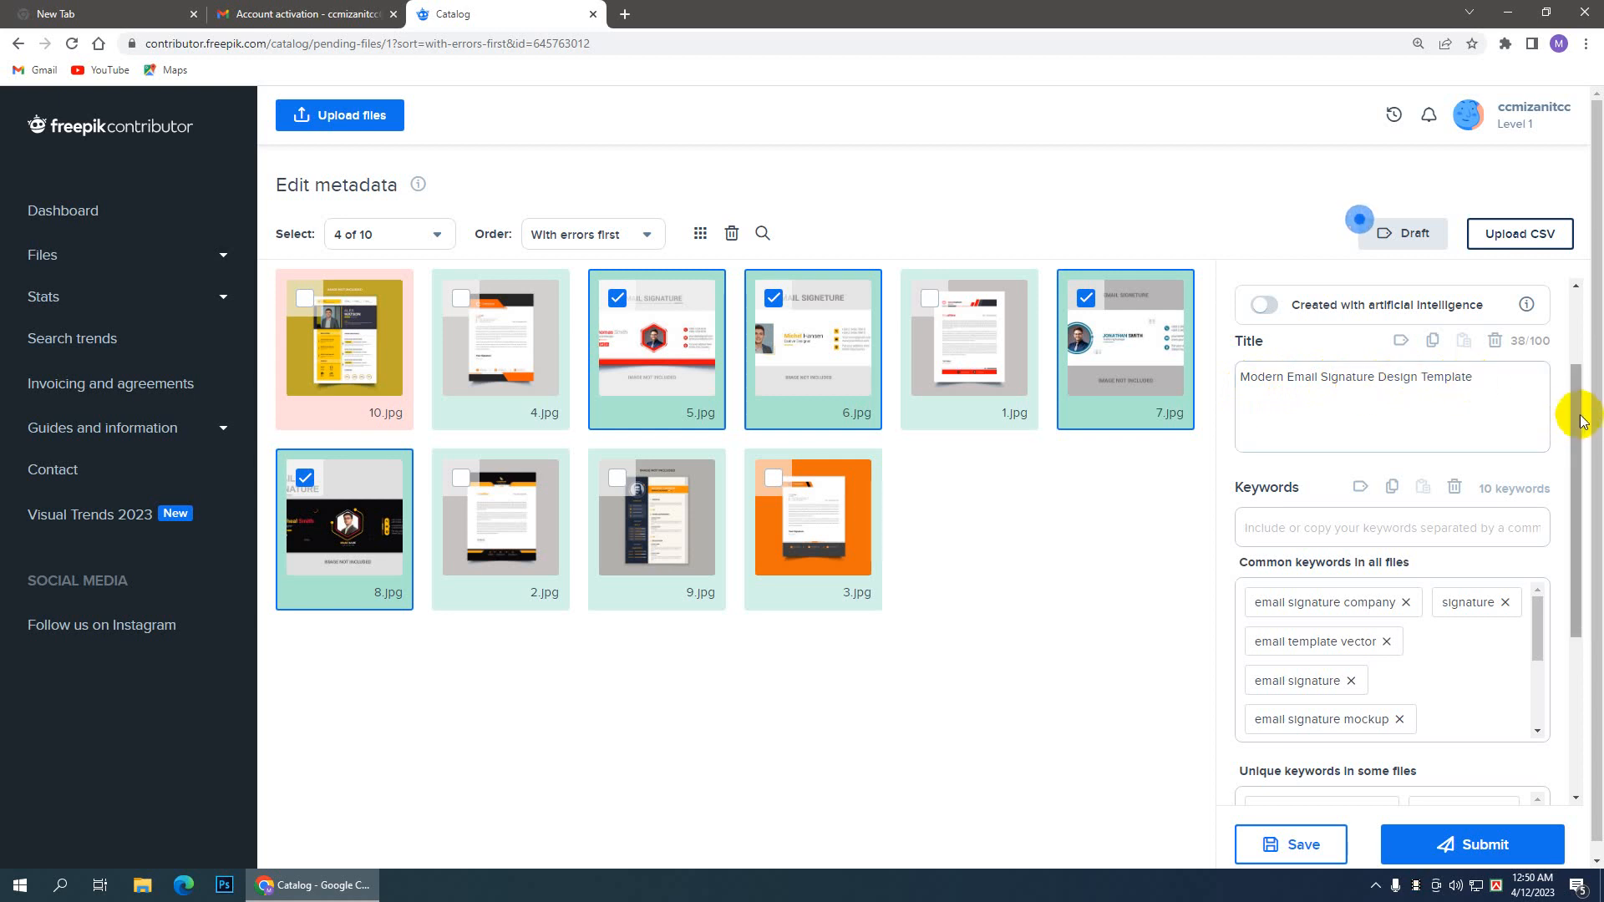
drag(1575, 416, 1568, 591)
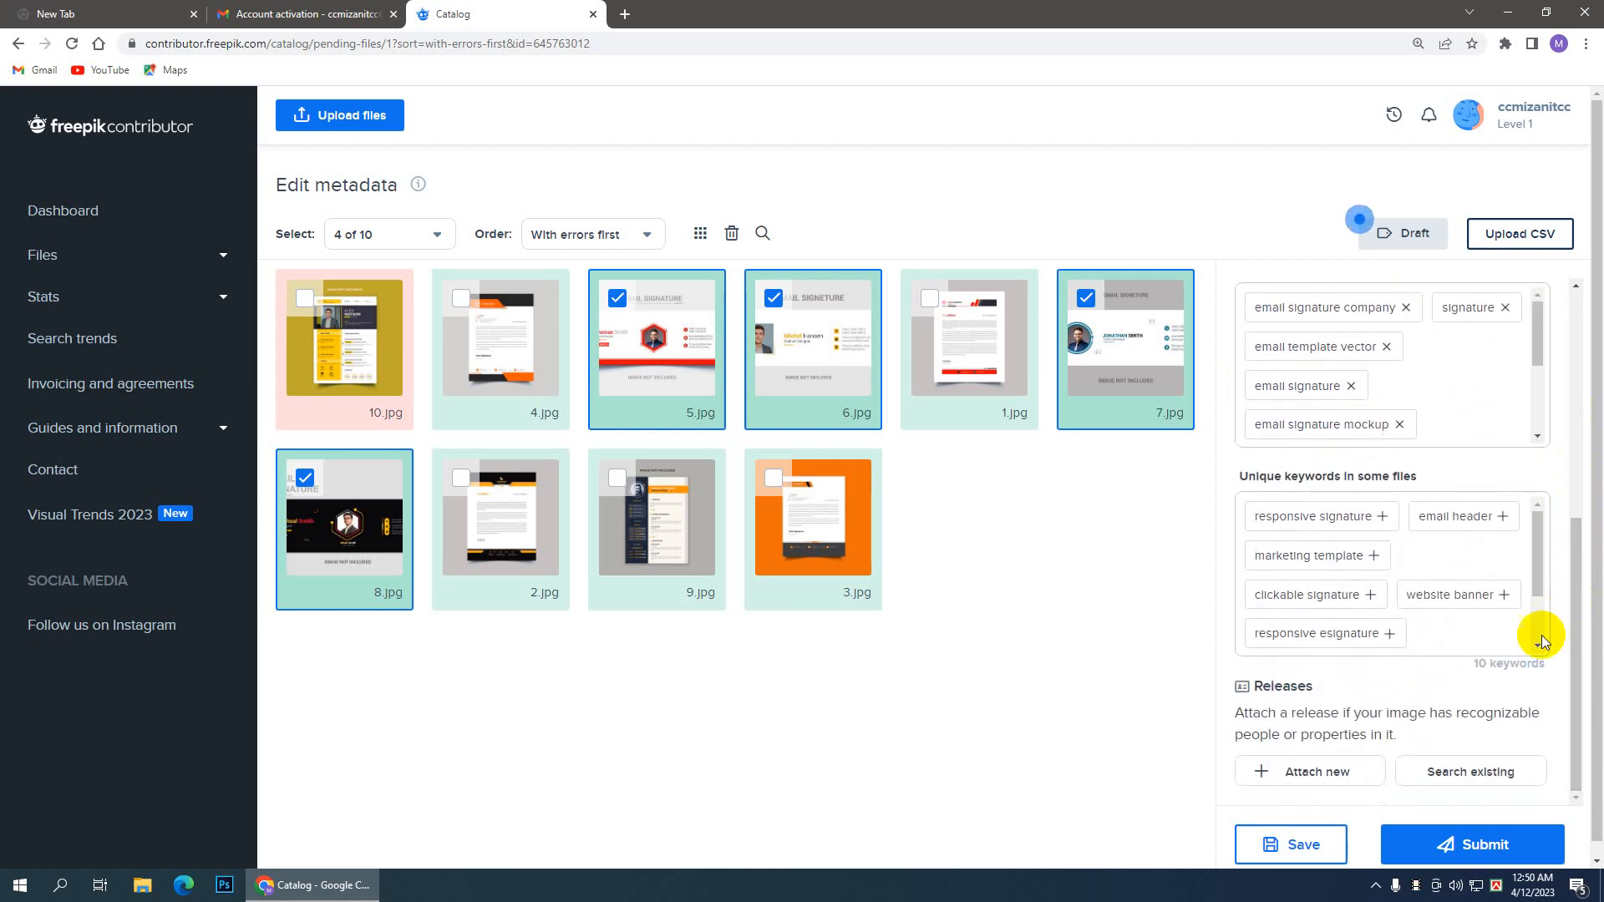
click(1300, 848)
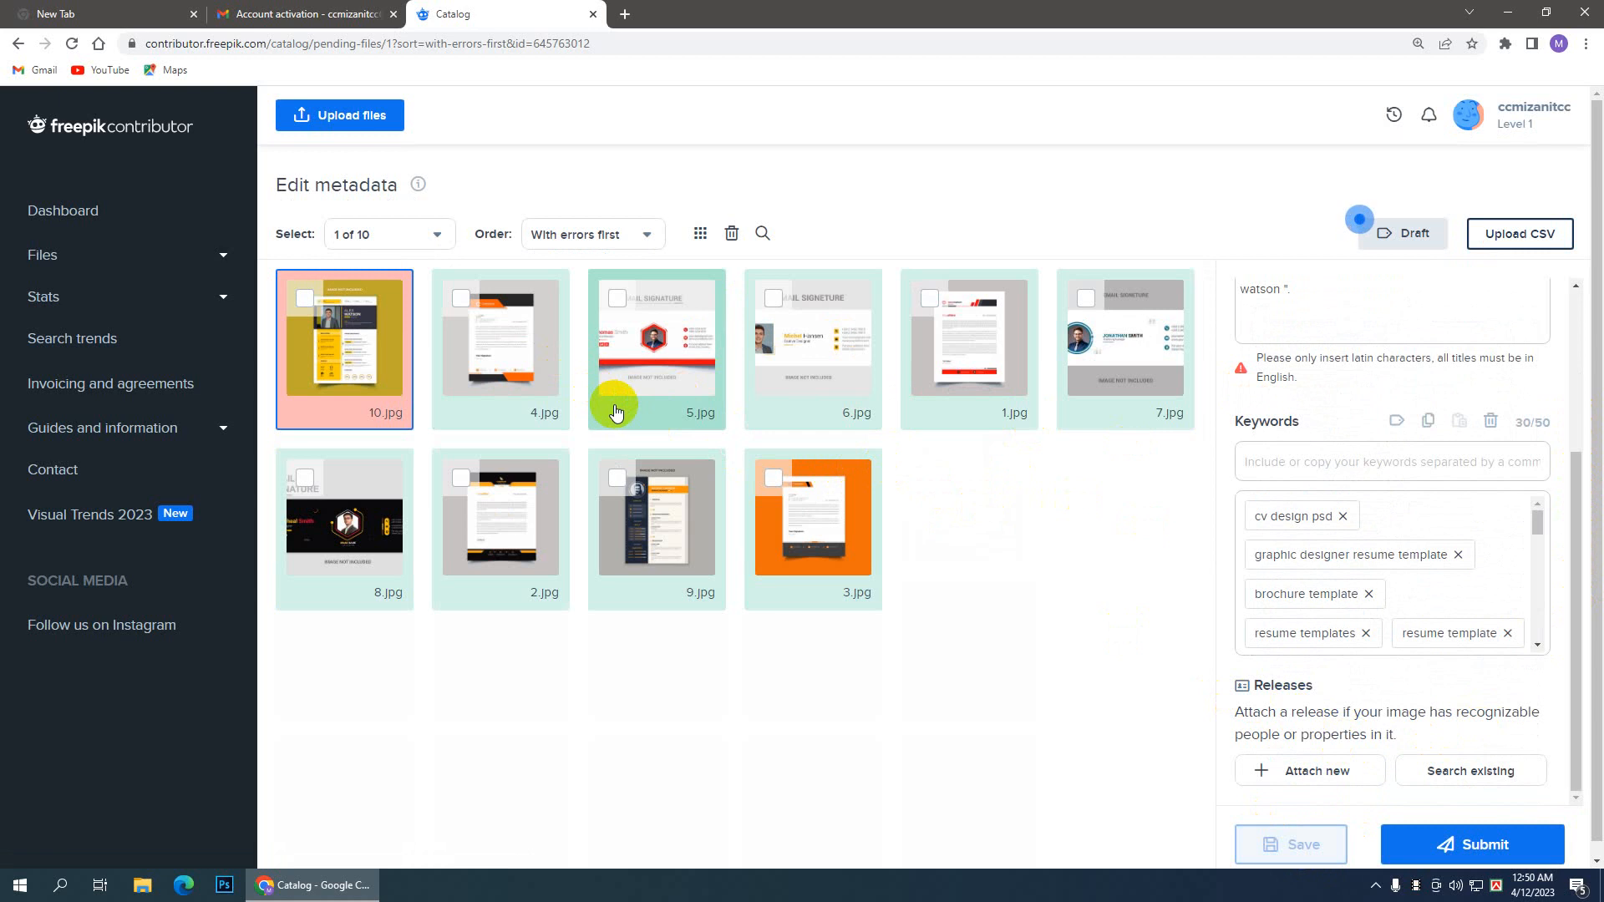
Step: Select 4.jpg, 1.jpg, 2.jpg and 3.jpg and give them the shared title "Letterhead Template Design"
click(462, 301)
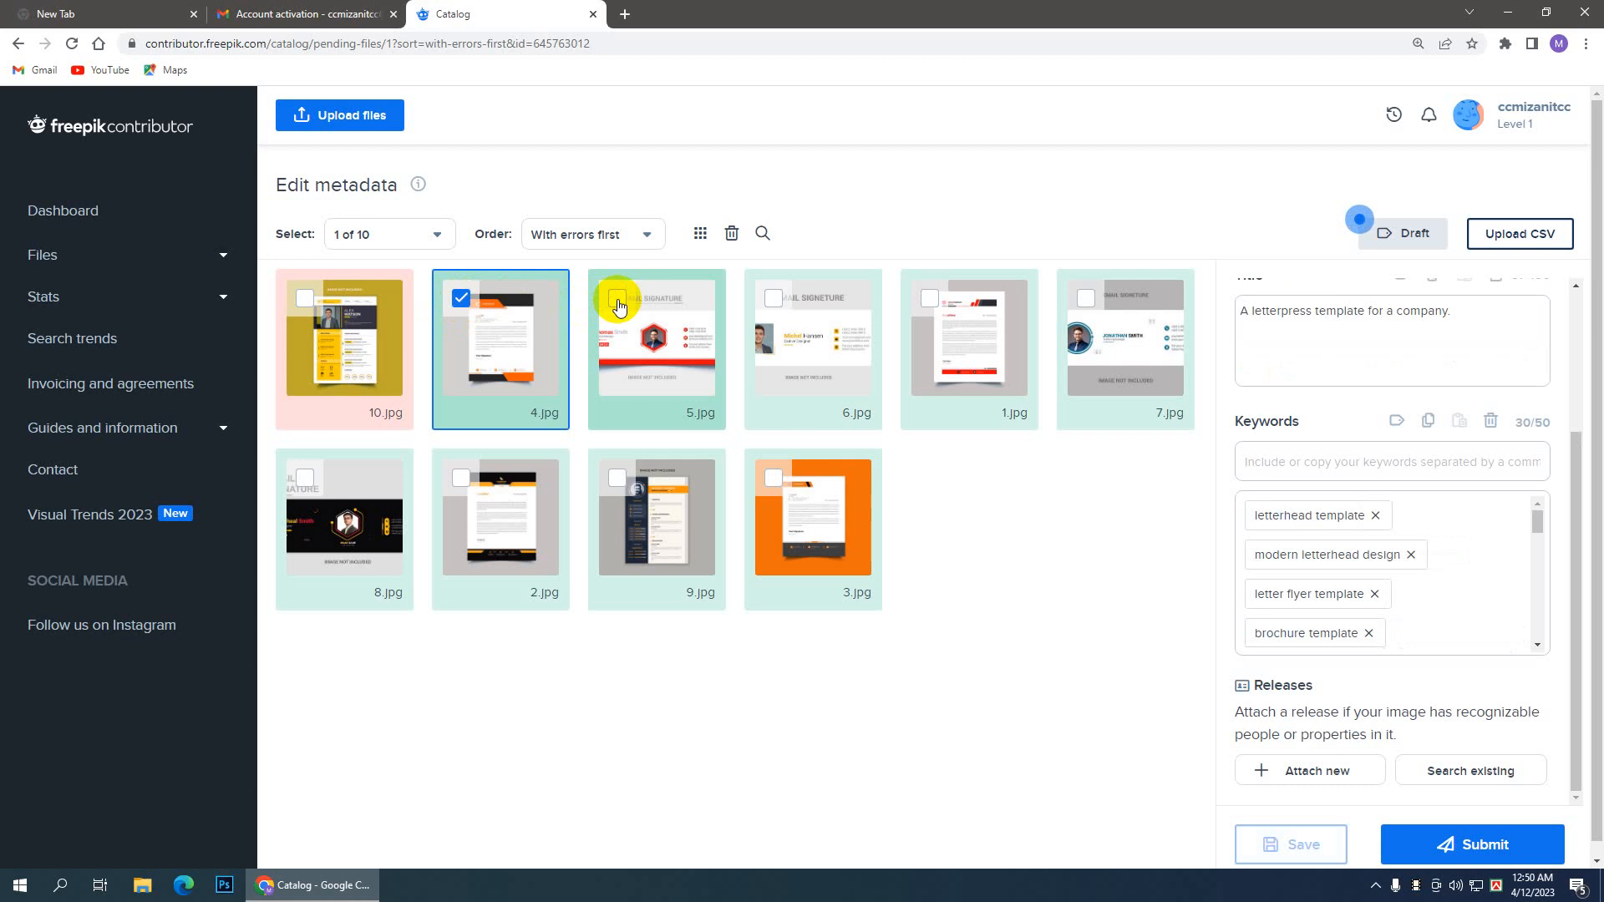
click(930, 301)
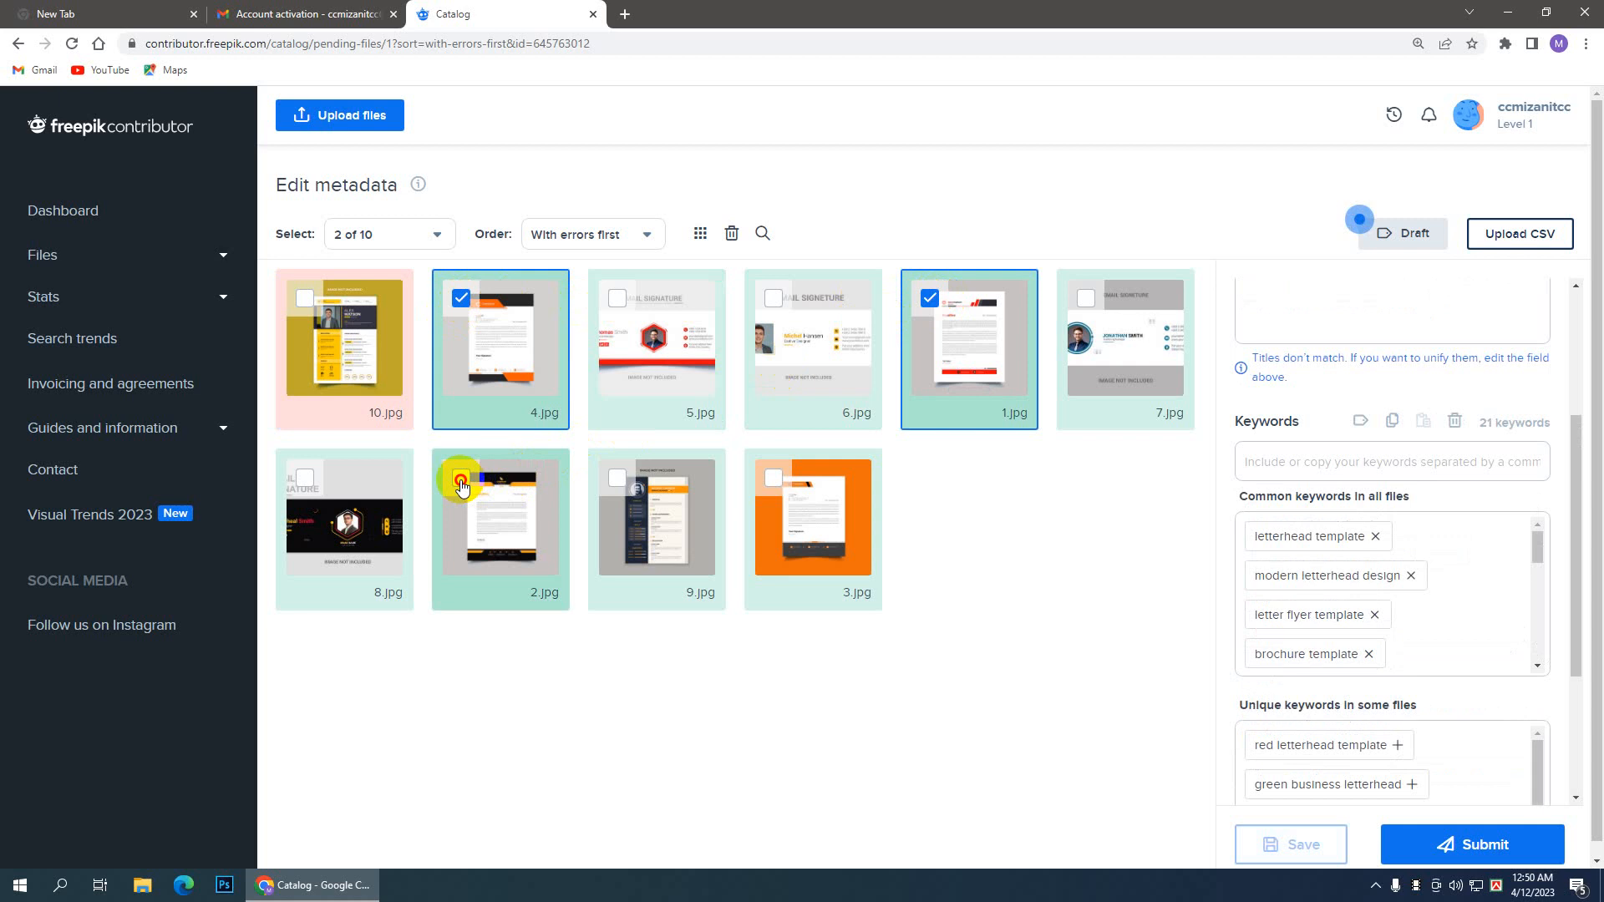
click(462, 482)
click(775, 479)
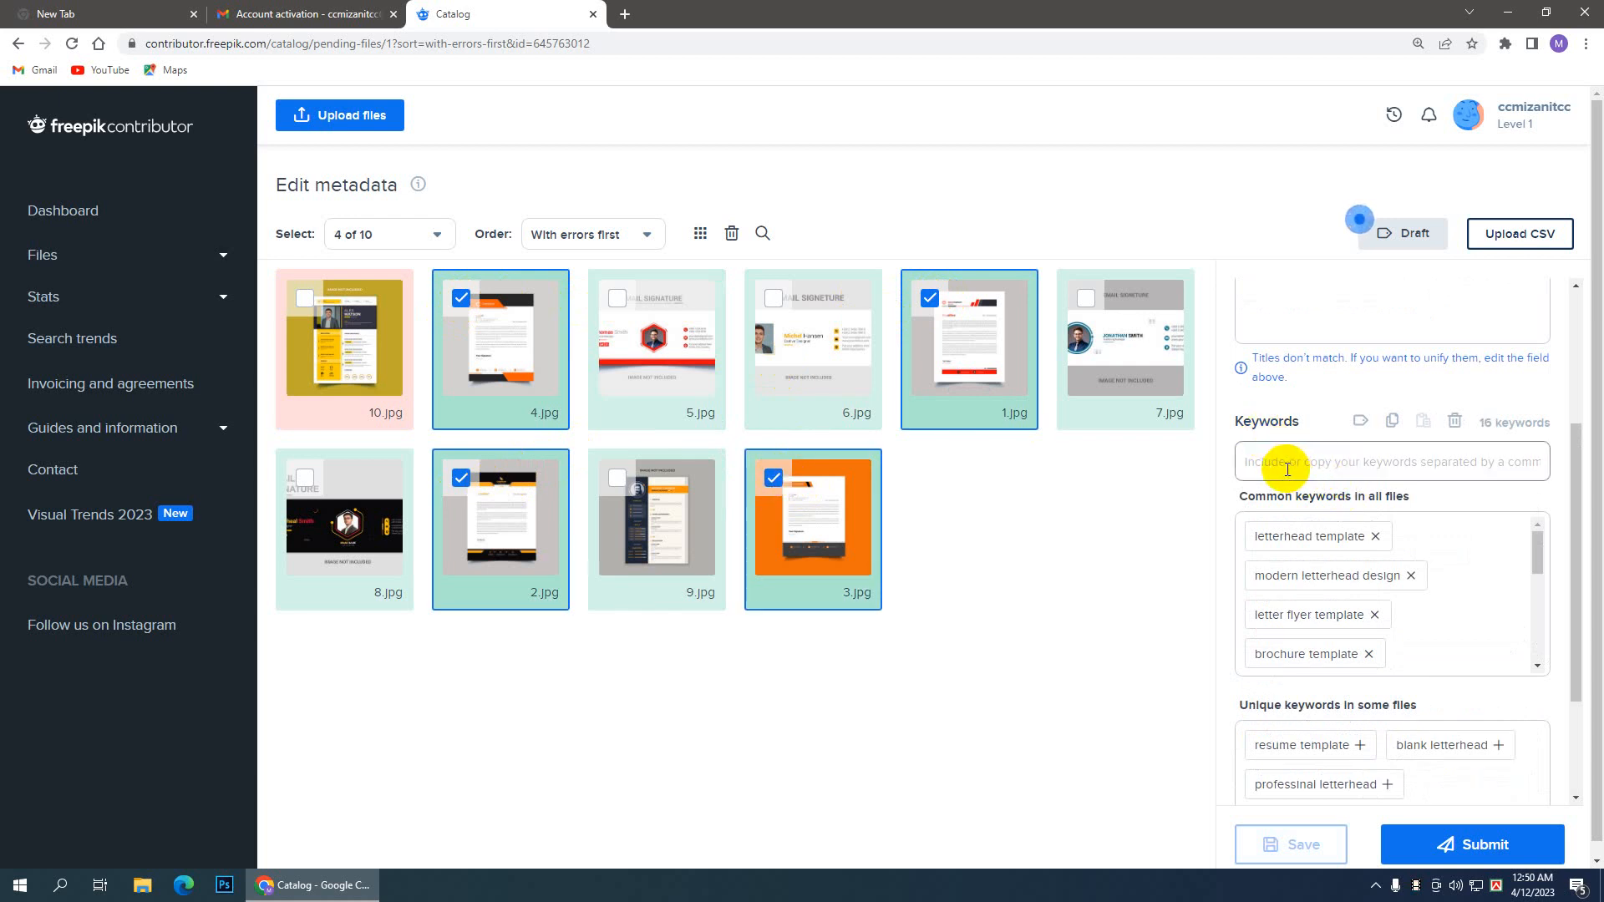
scroll(1285, 462, up, 2)
click(1268, 436)
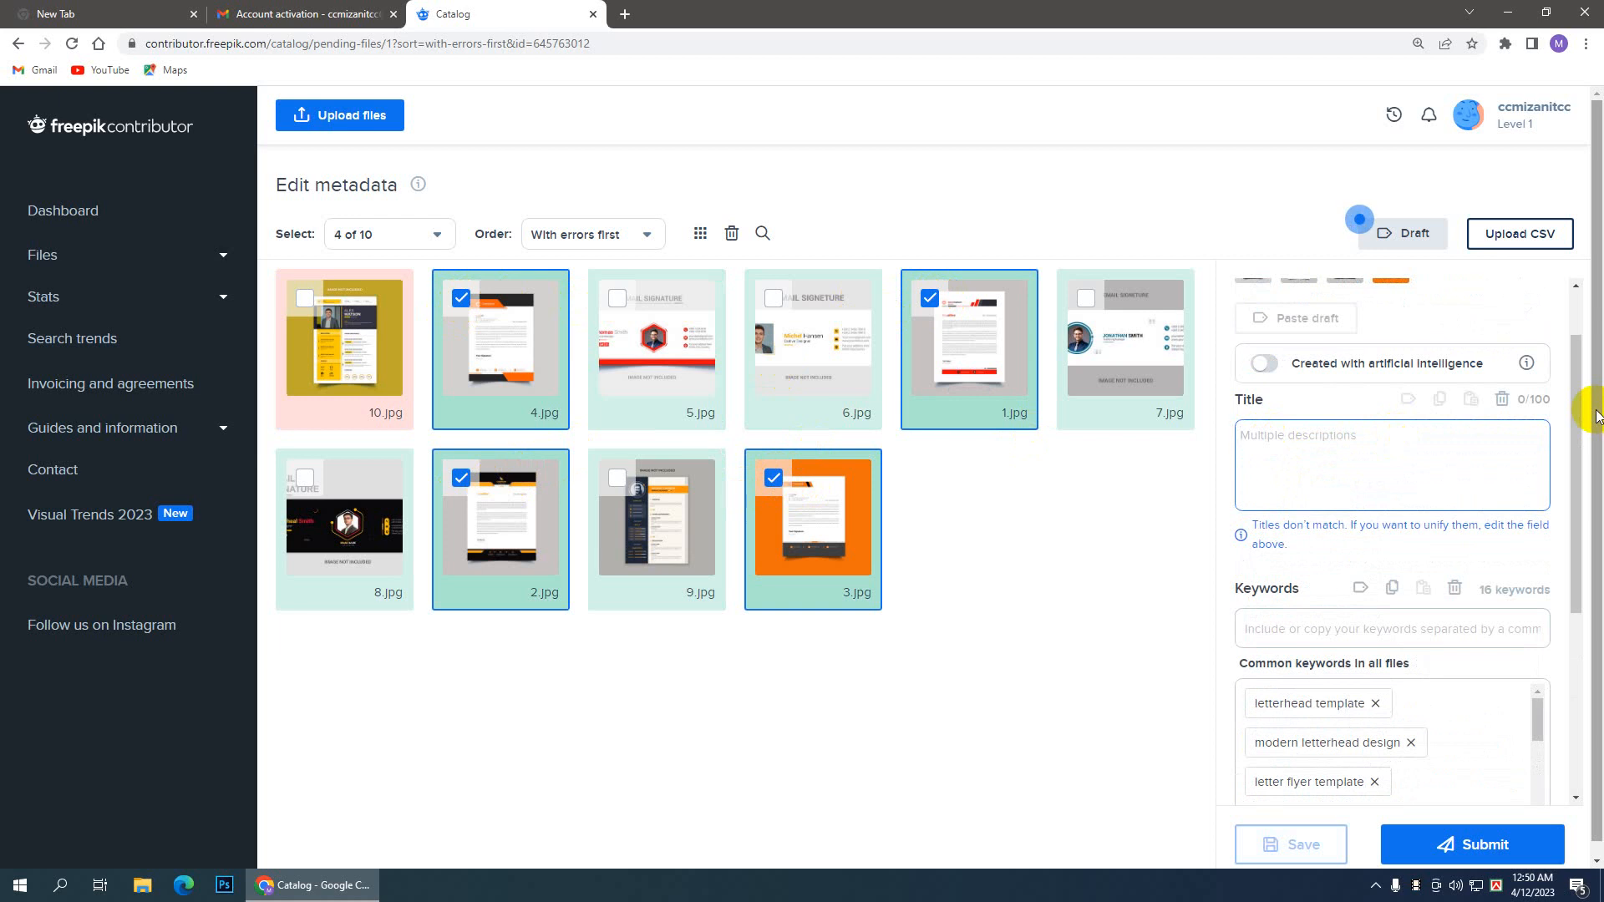
text(L)
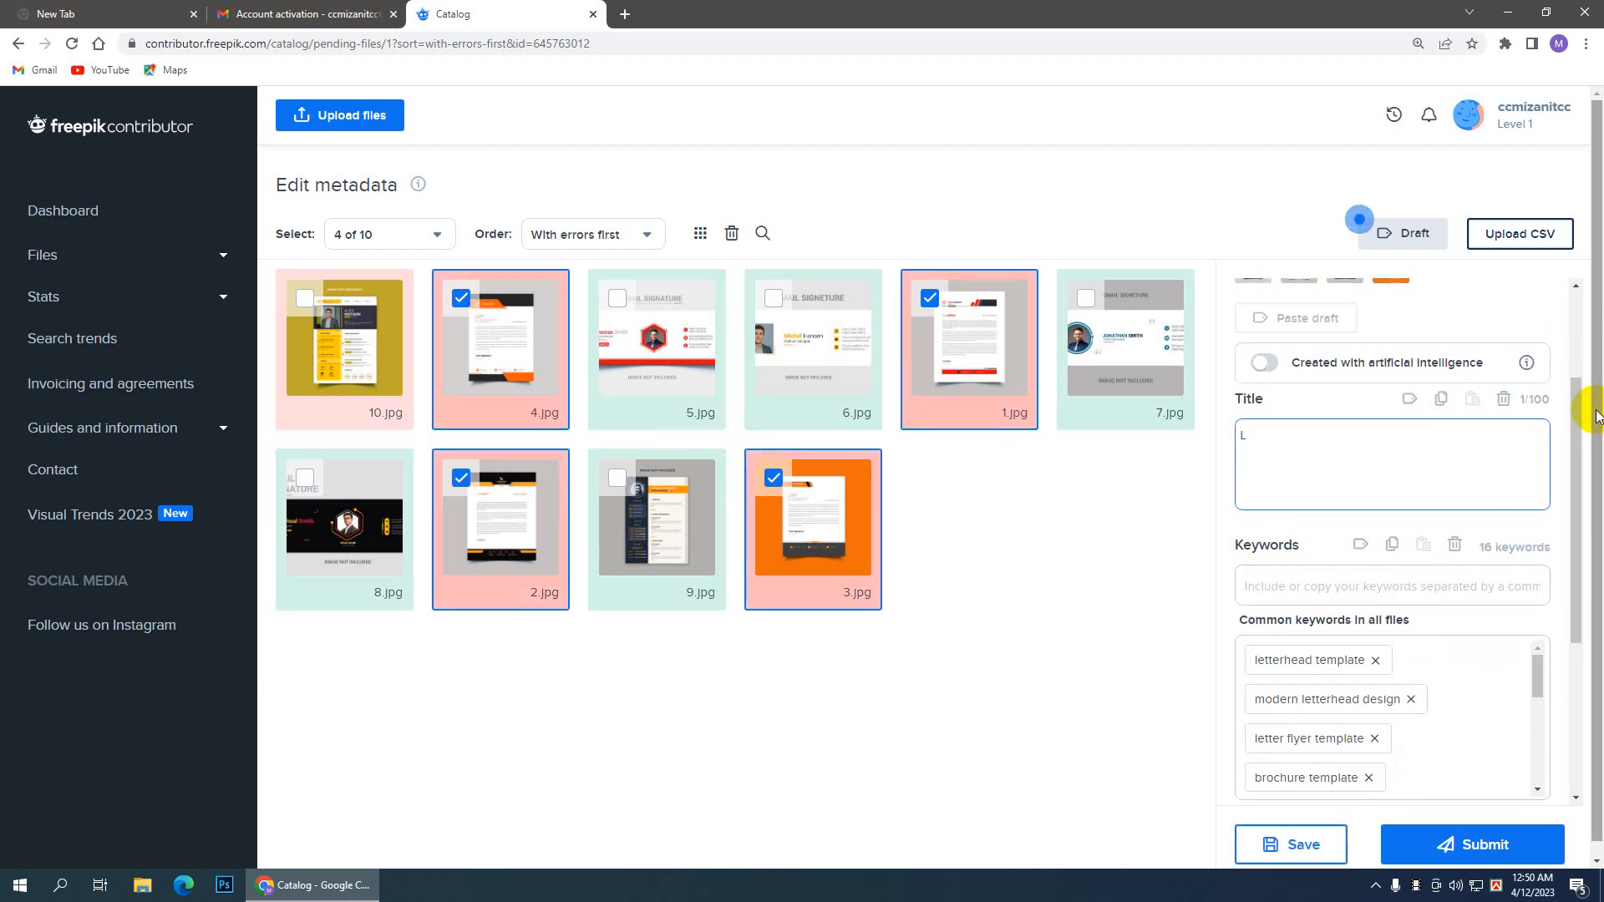
text(etterhead Template Design)
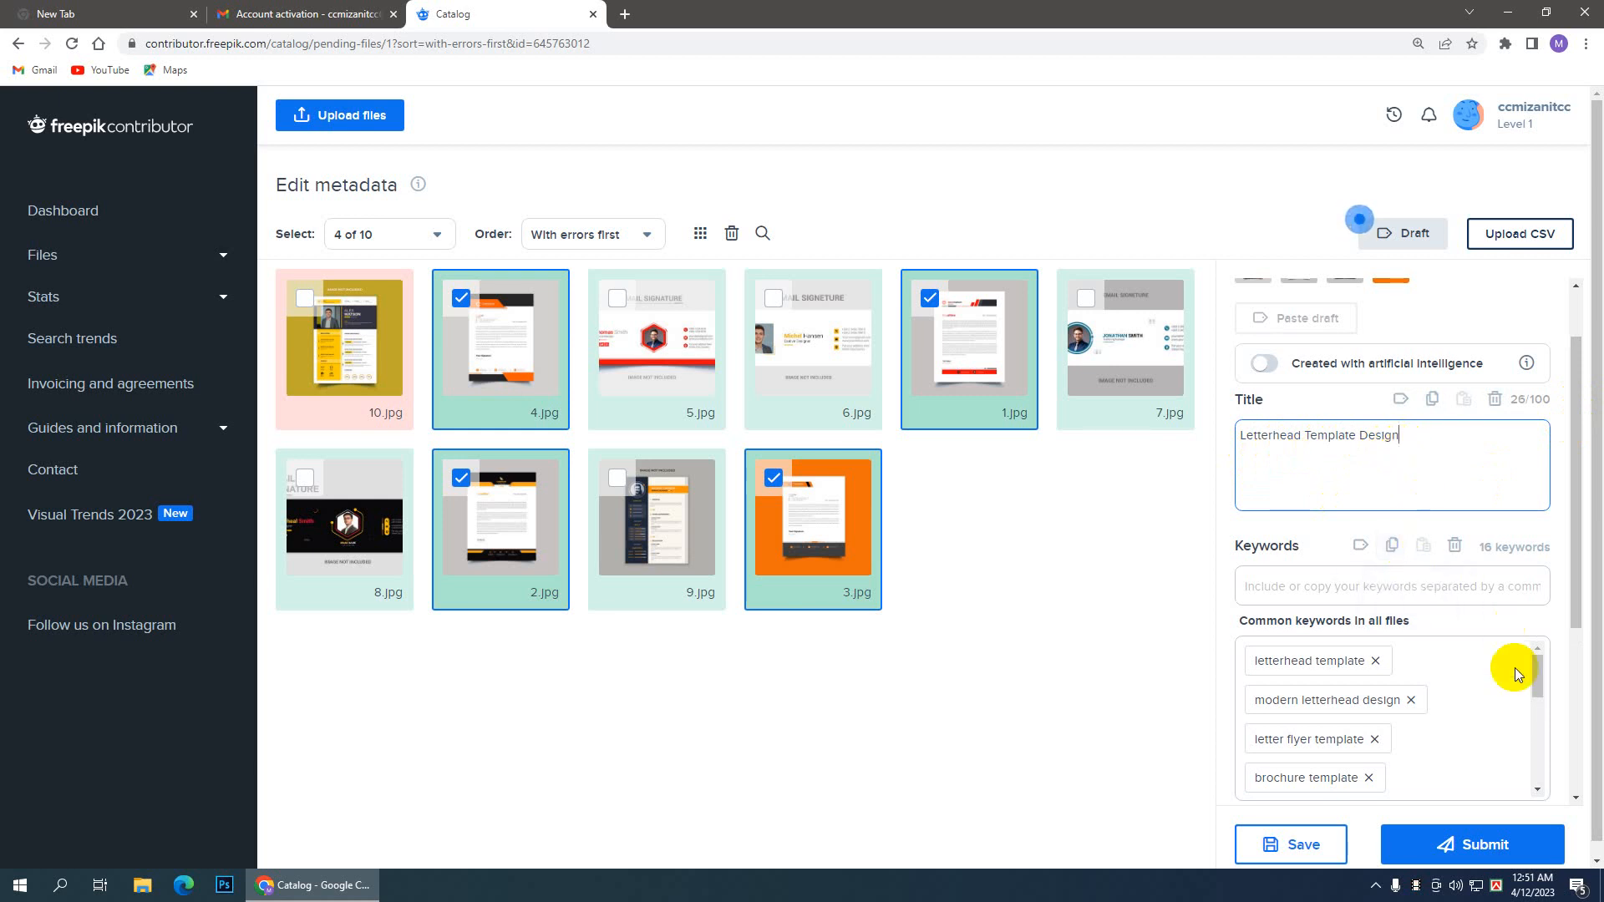
Step: Review the common and unique keywords of the four letterhead files and save their metadata
scroll(1353, 659, down, 1)
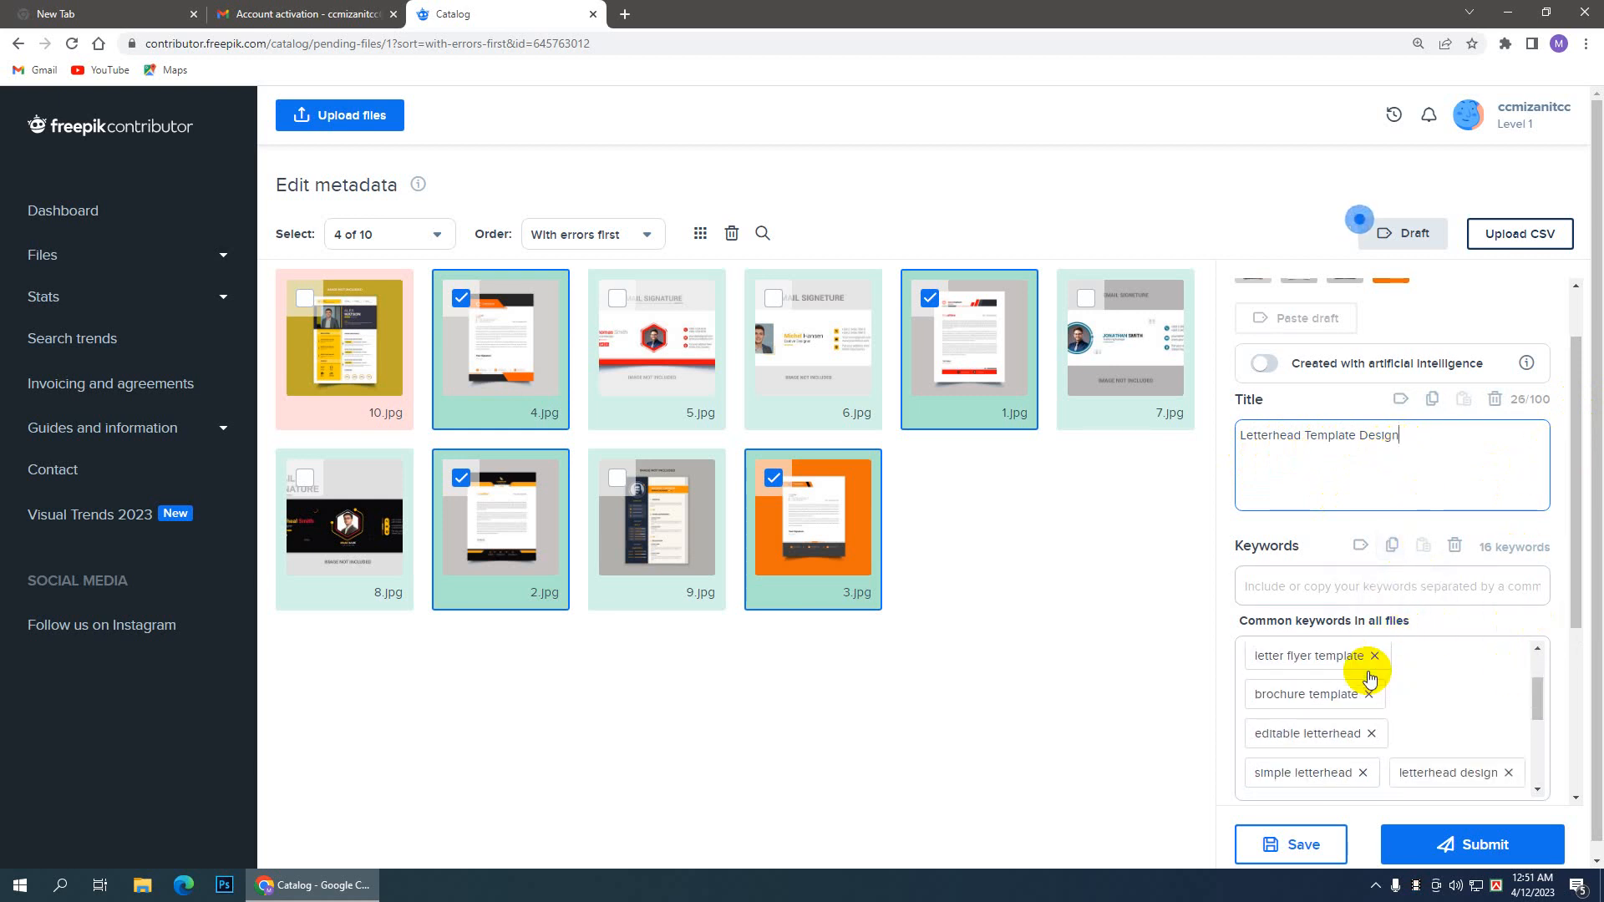
scroll(1328, 656, up, 1)
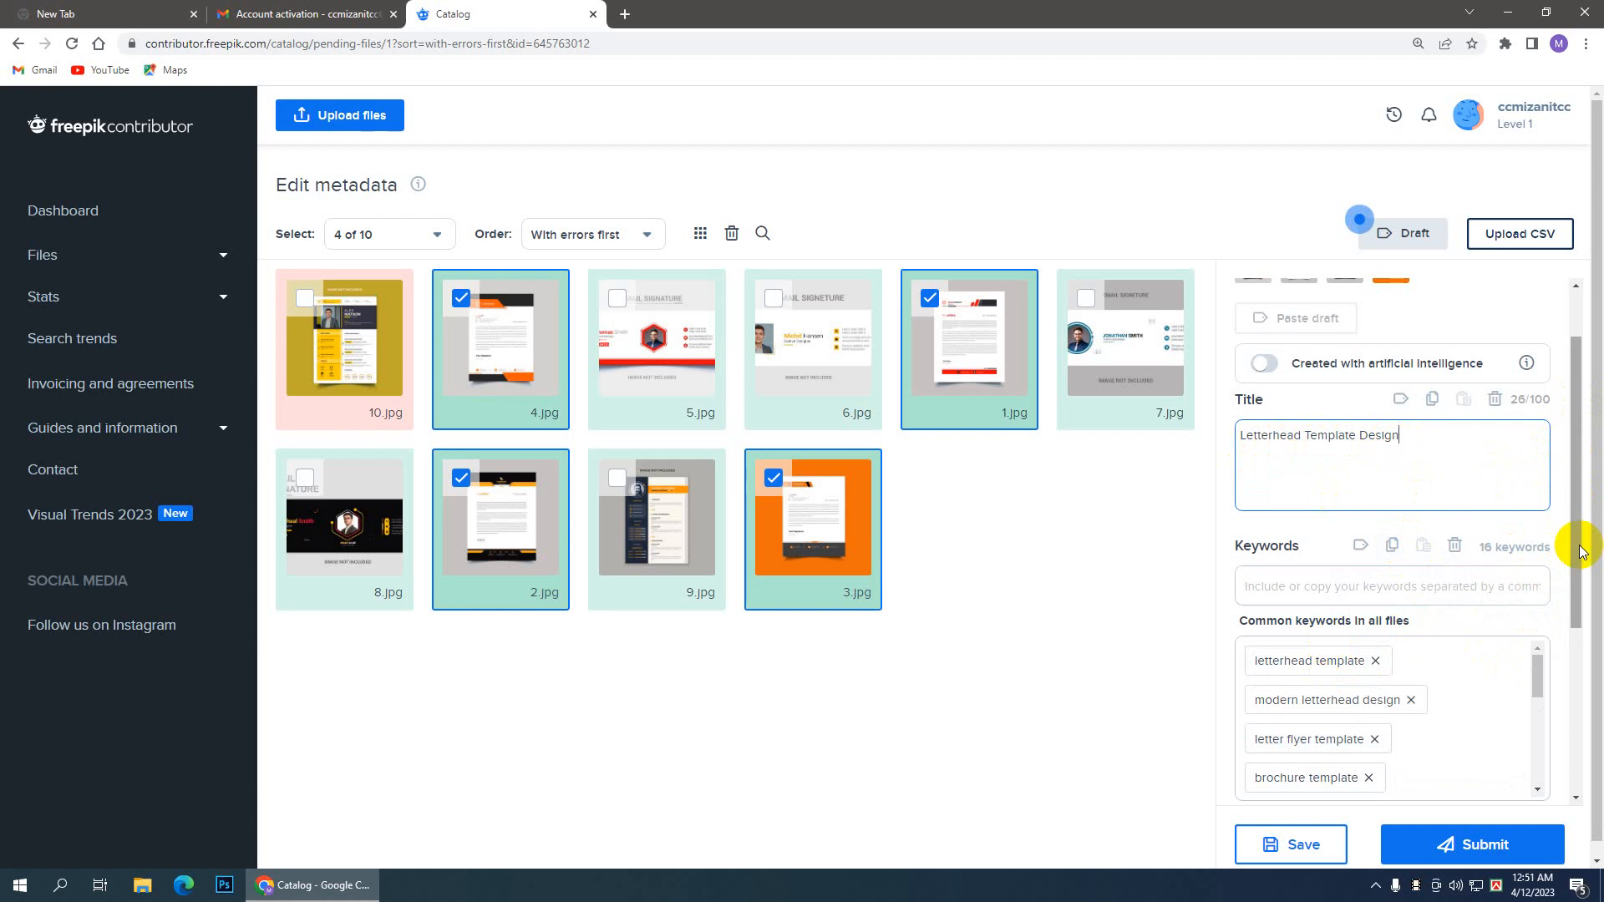
drag(1580, 558, 1580, 671)
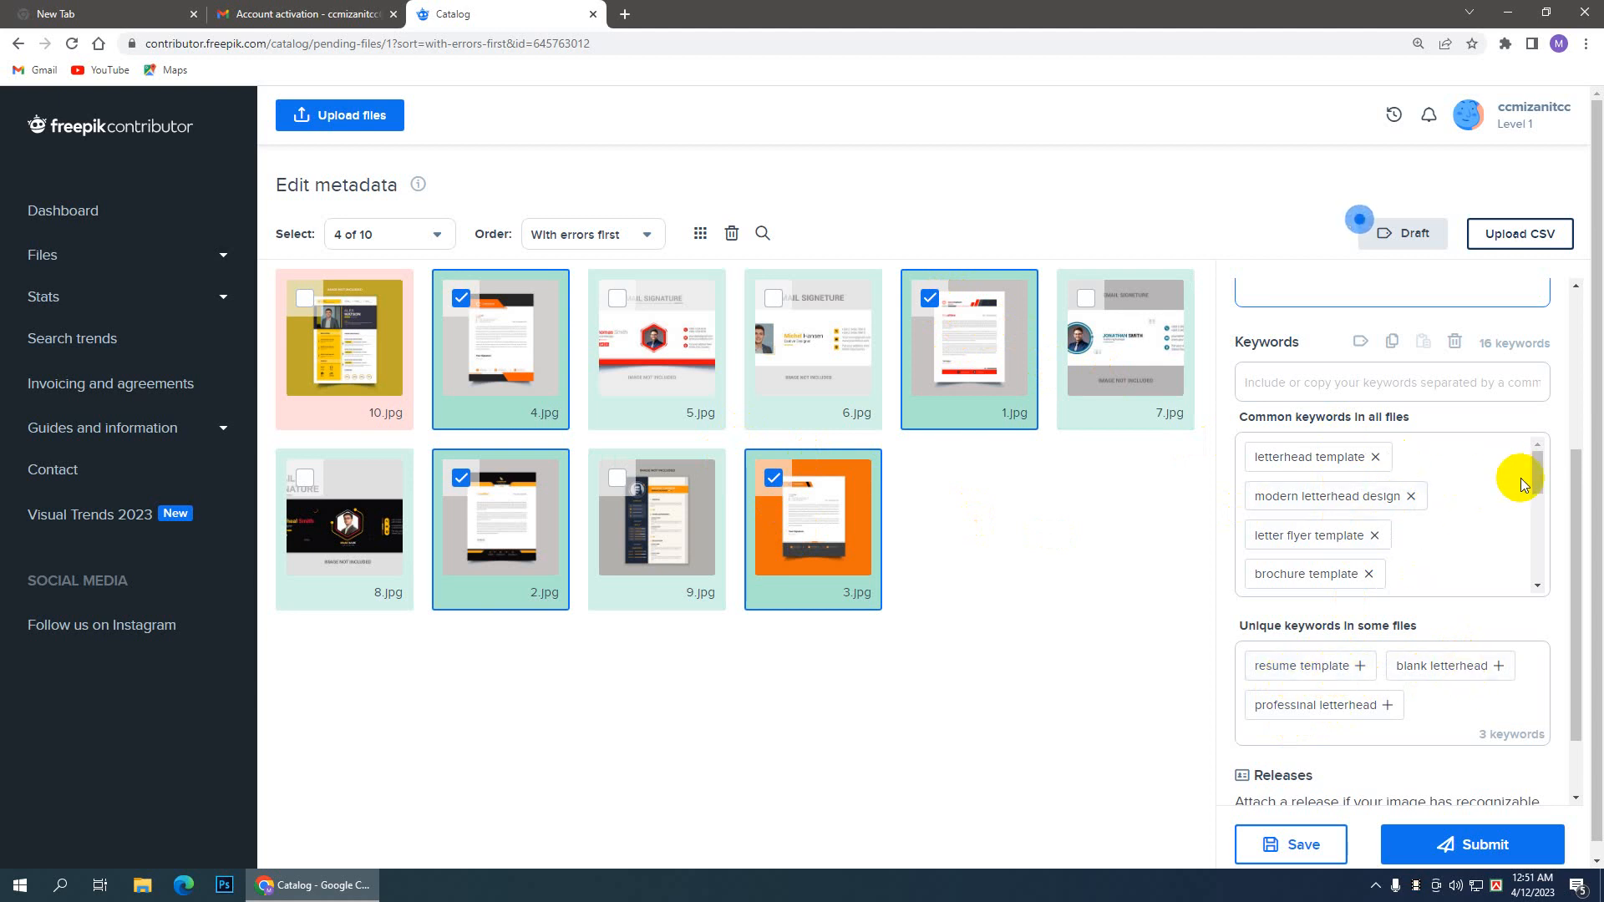
mouse_move(1539, 469)
mouse_down()
mouse_move(1534, 530)
mouse_move(1537, 478)
mouse_up()
click(1304, 844)
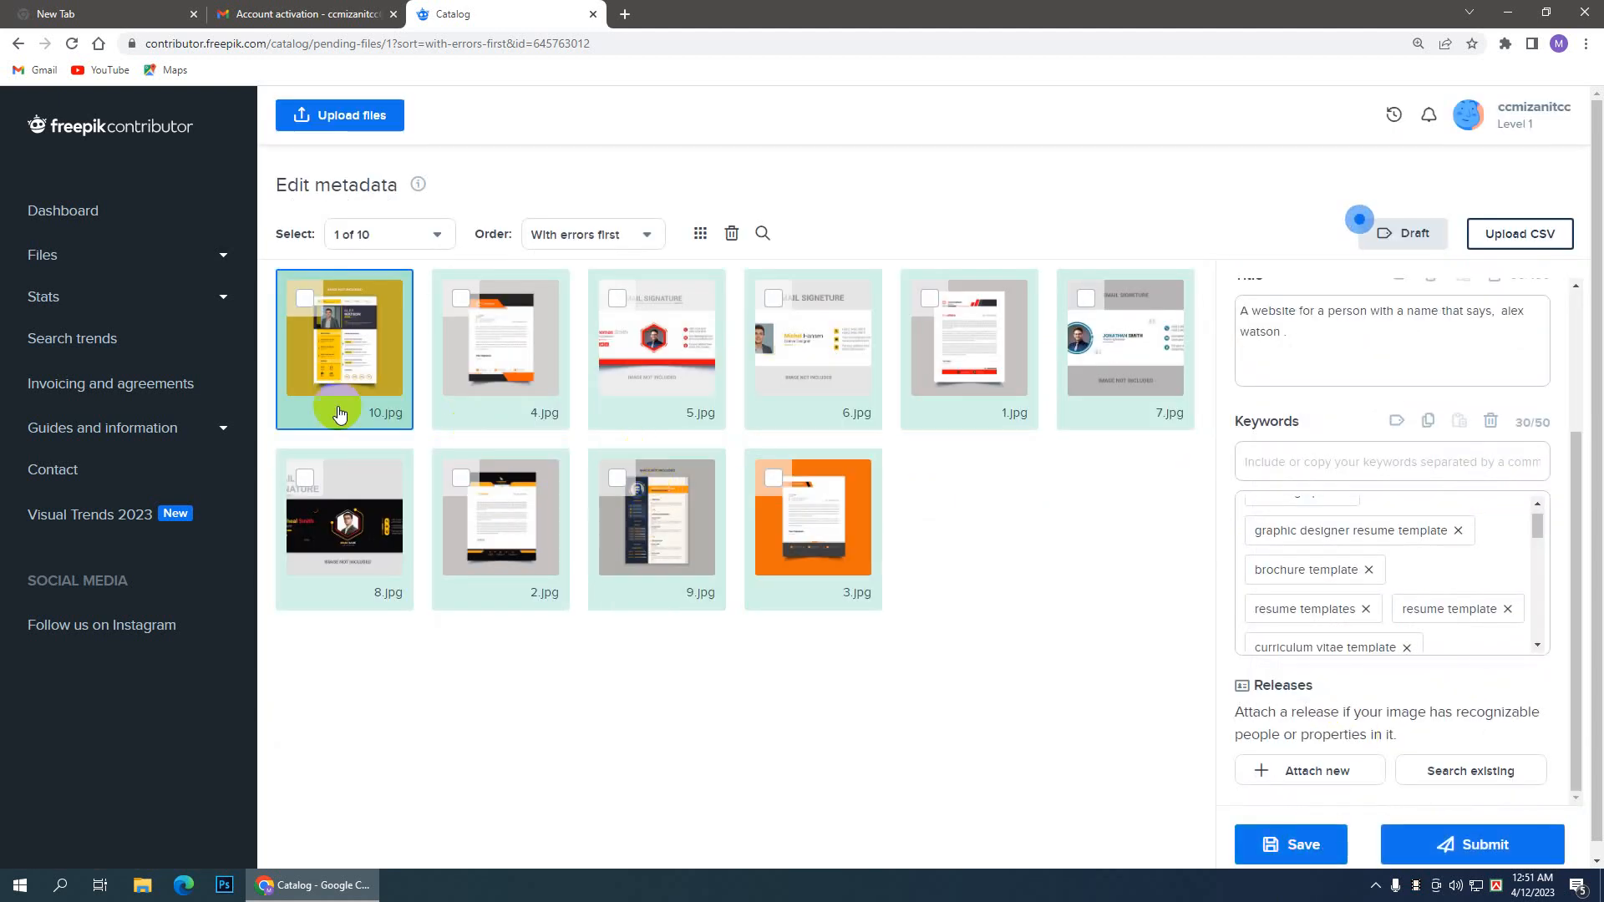
Step: Select 10.jpg and 9.jpg and give them the shared title "Modern Resume Design Template"
click(305, 301)
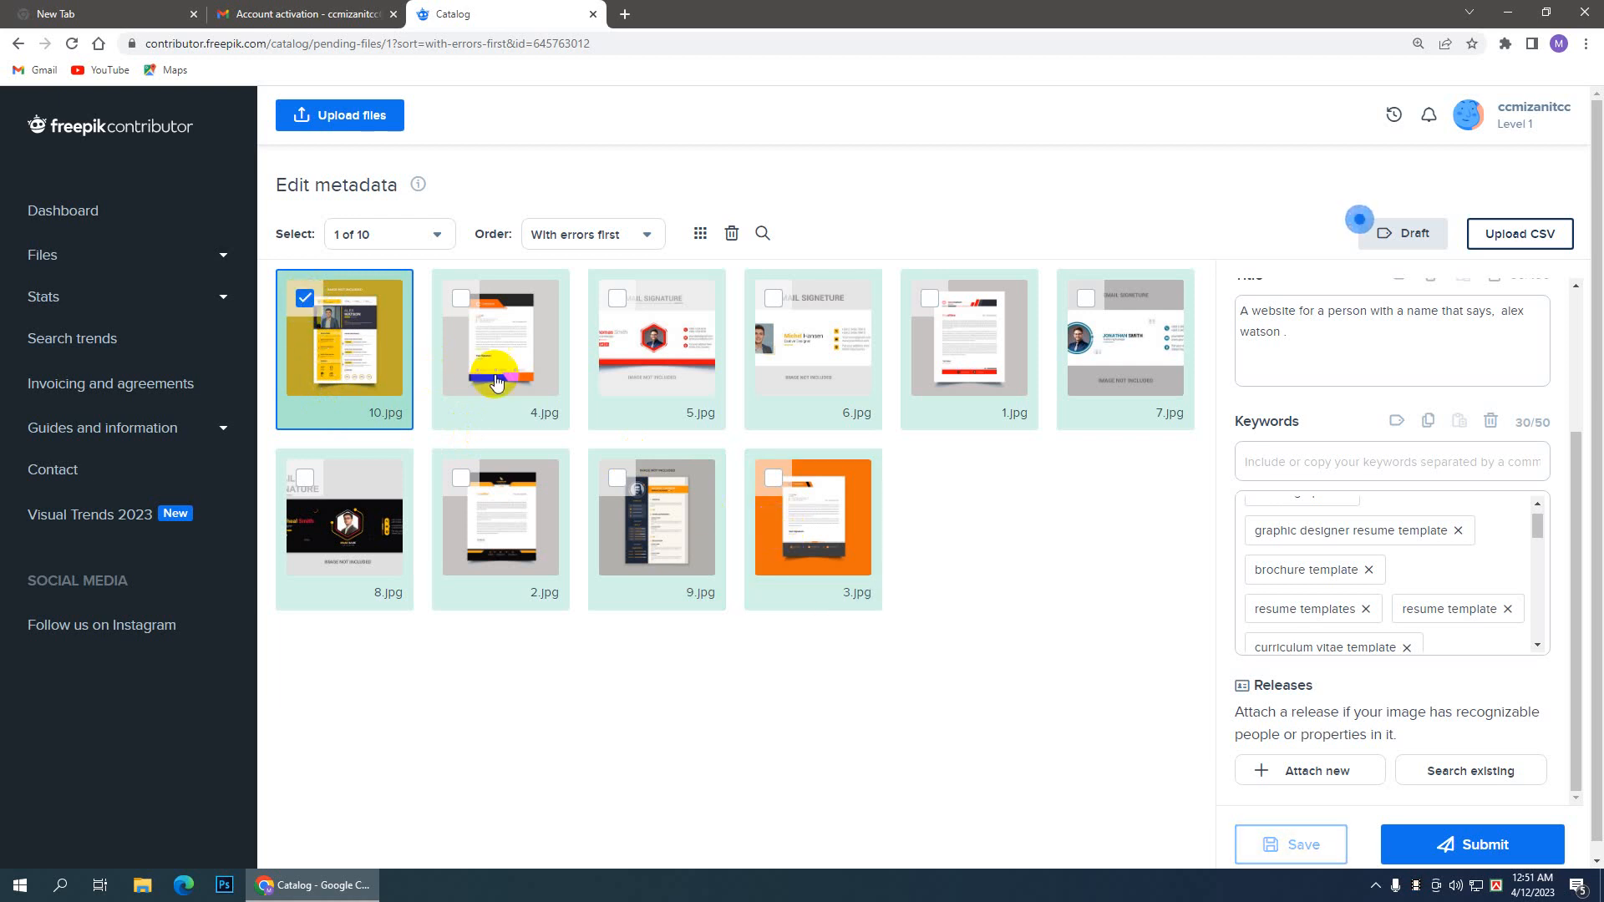
click(615, 482)
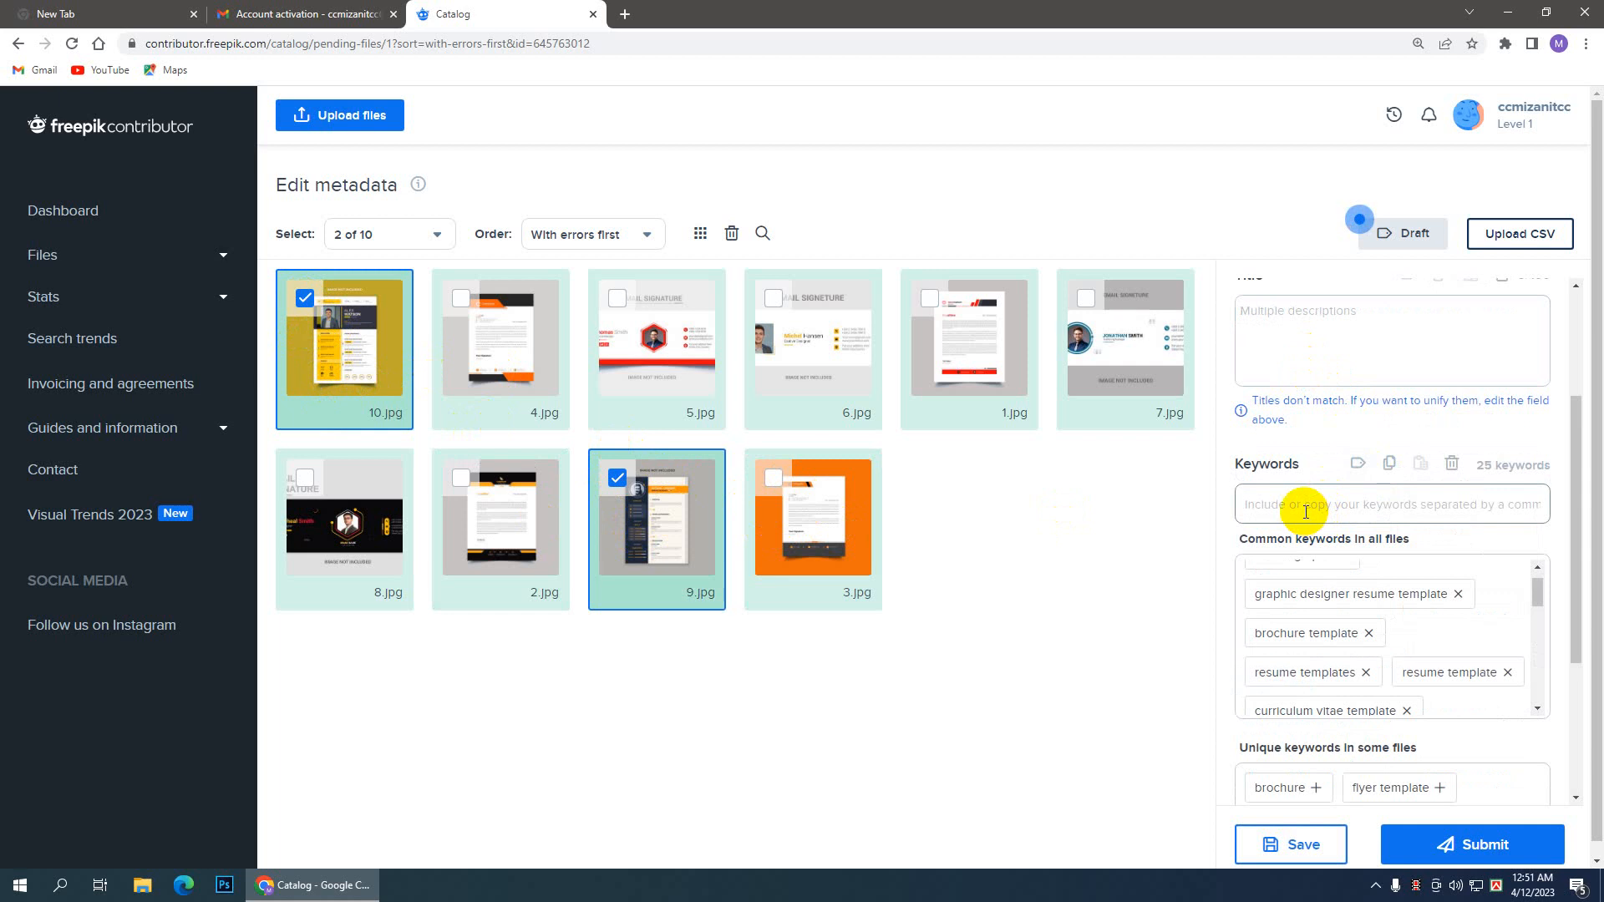
scroll(1335, 537, up, 3)
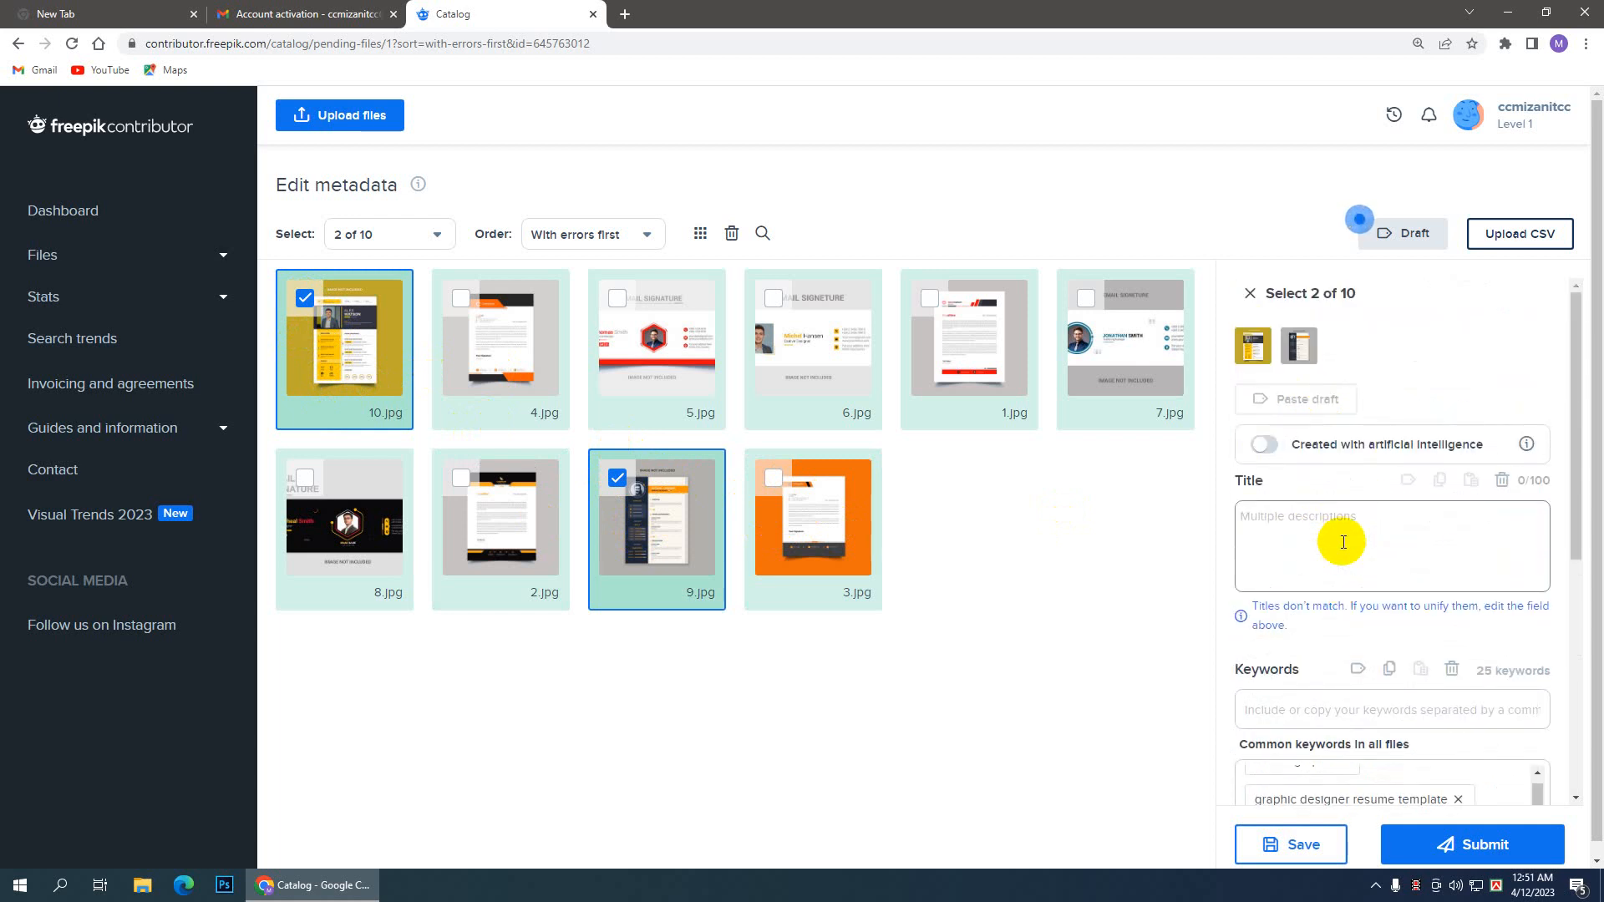
click(1299, 525)
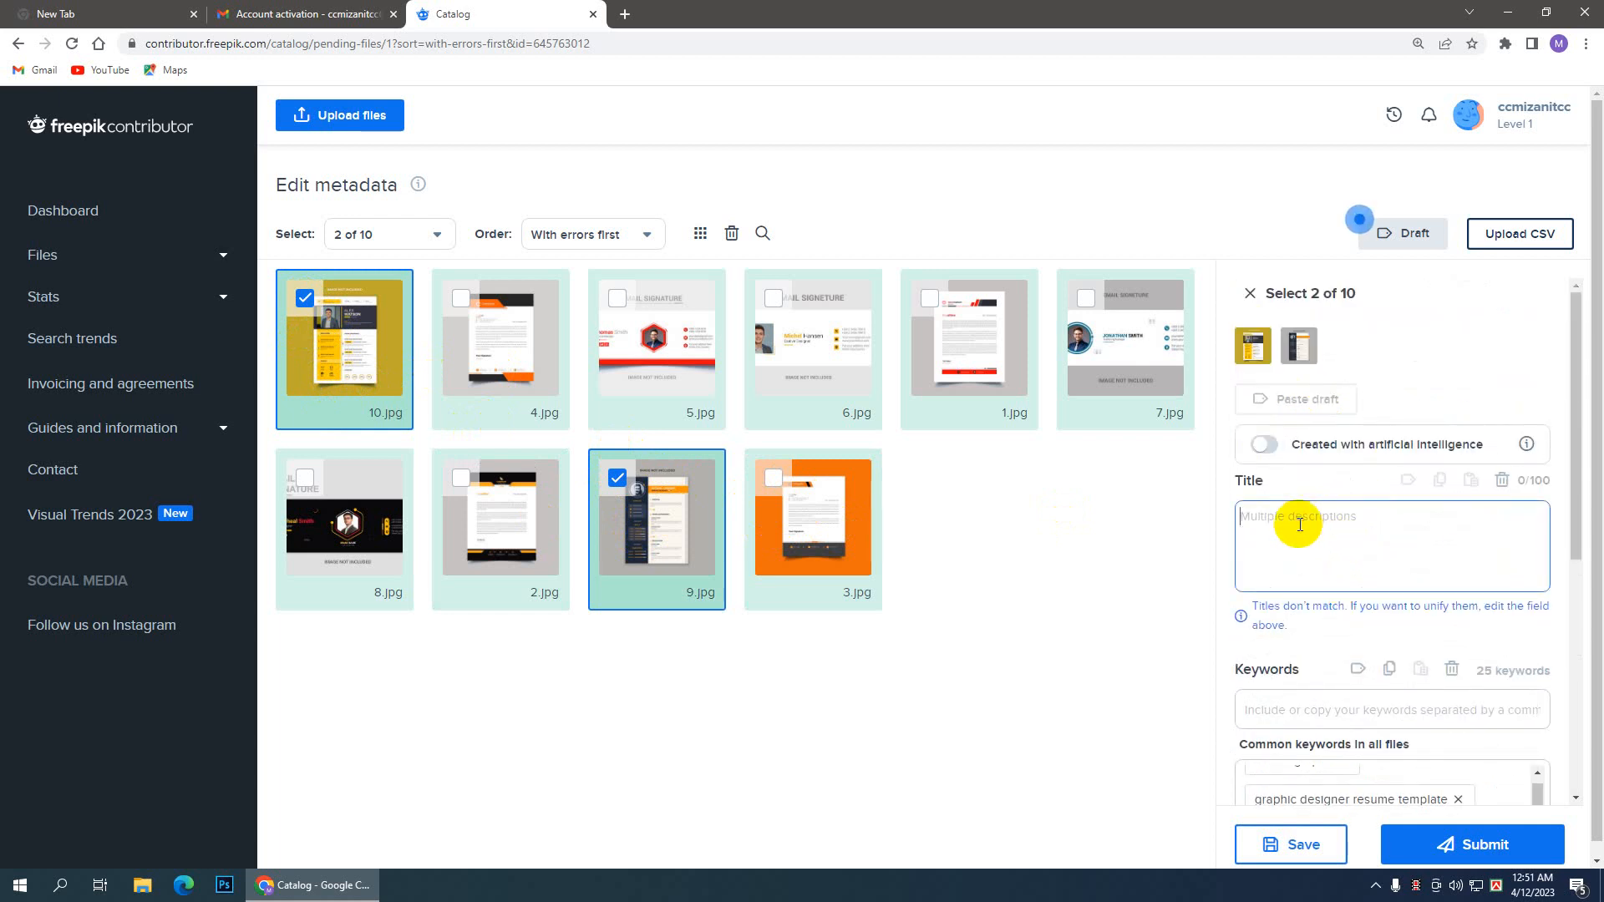
text(Modern)
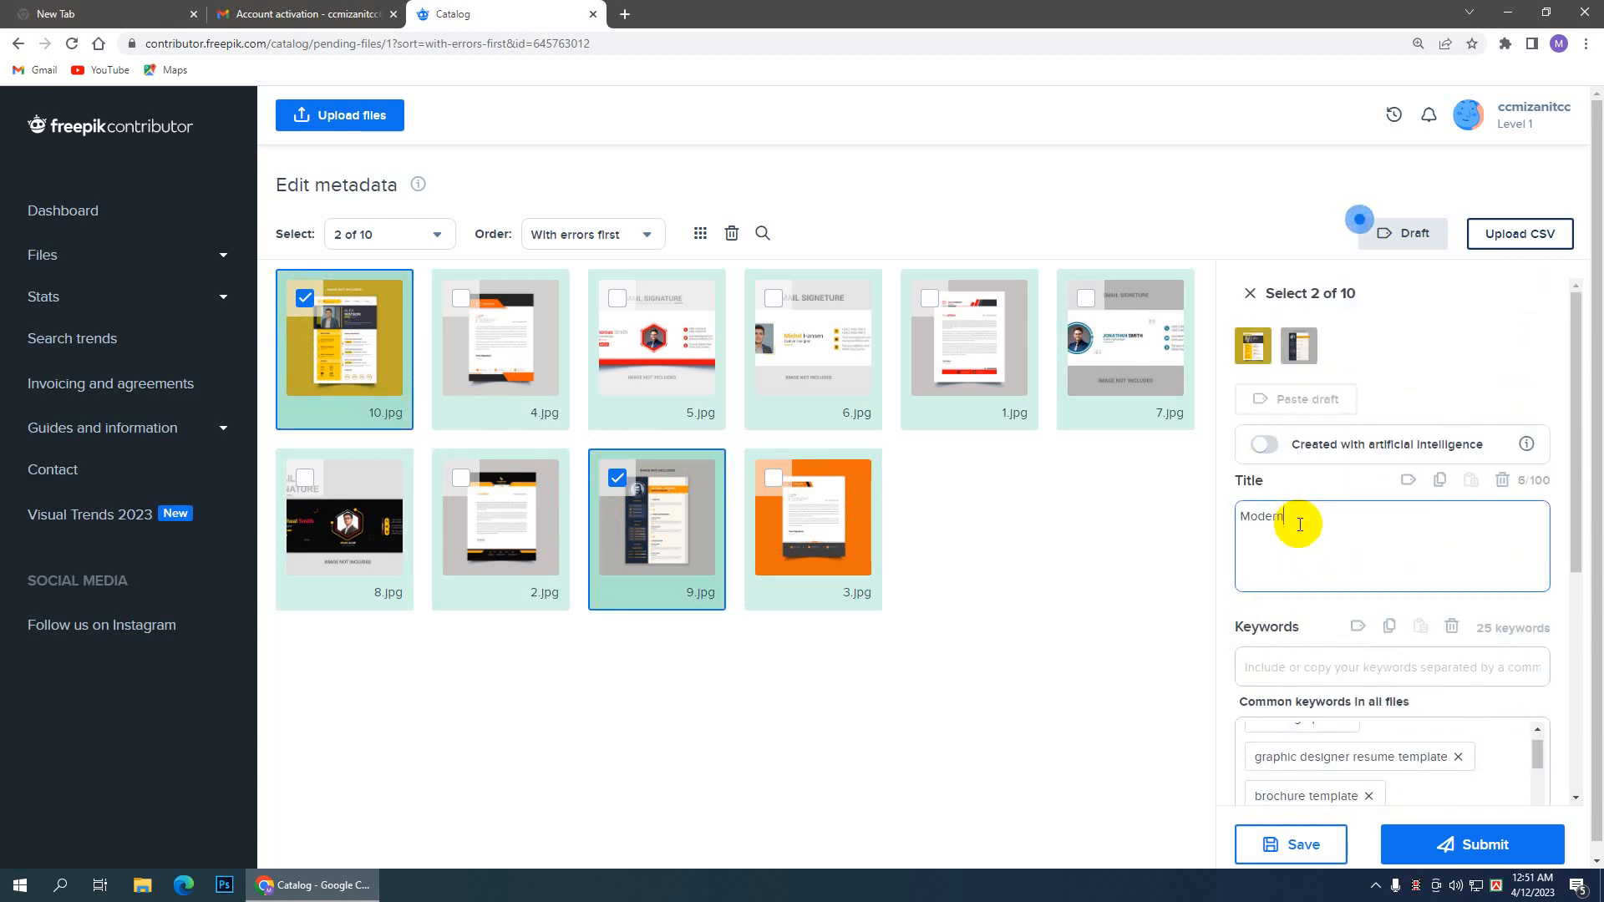
text( Resume Design Template)
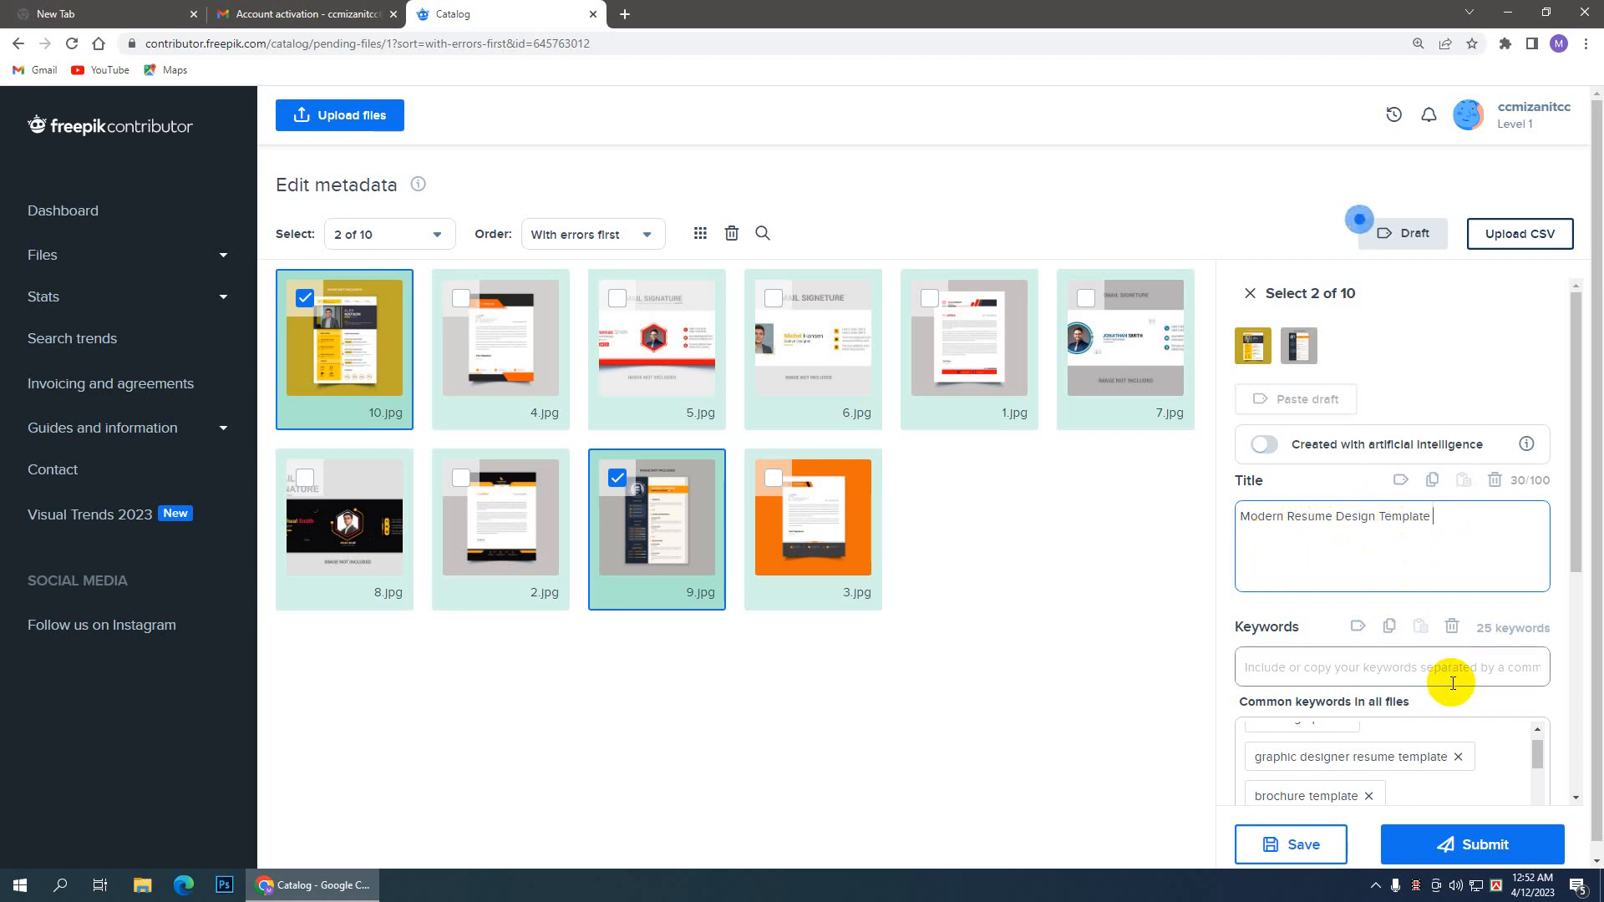
Step: Add the keyword "modern cv design" to the two selected resume files, review their common keywords and save the metadata
drag(1575, 532, 1576, 633)
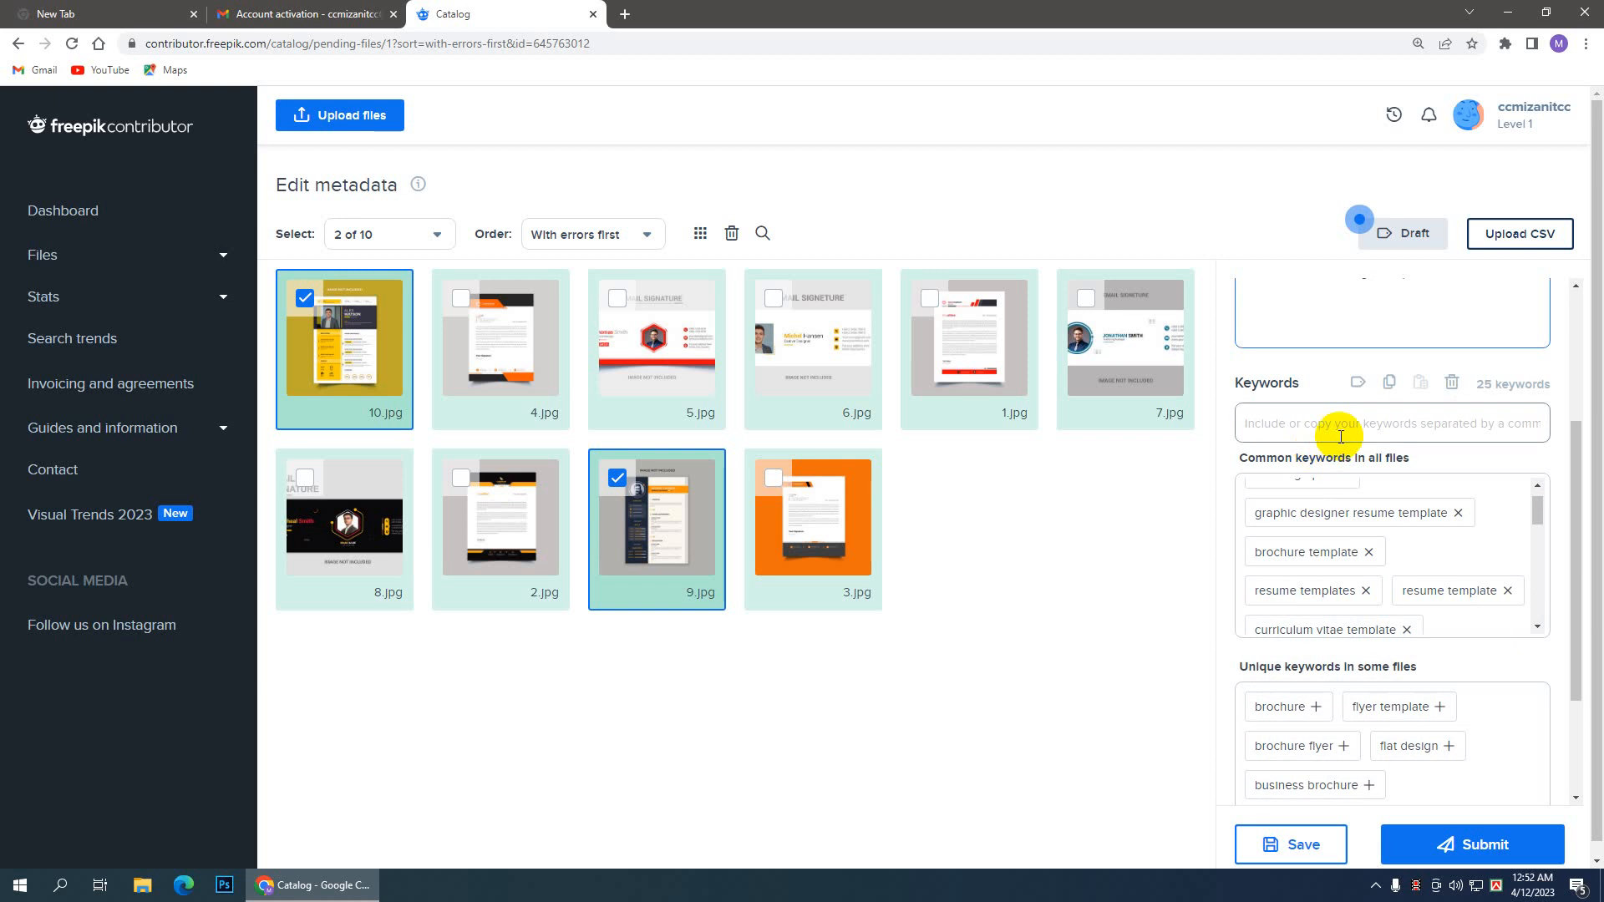
click(1296, 424)
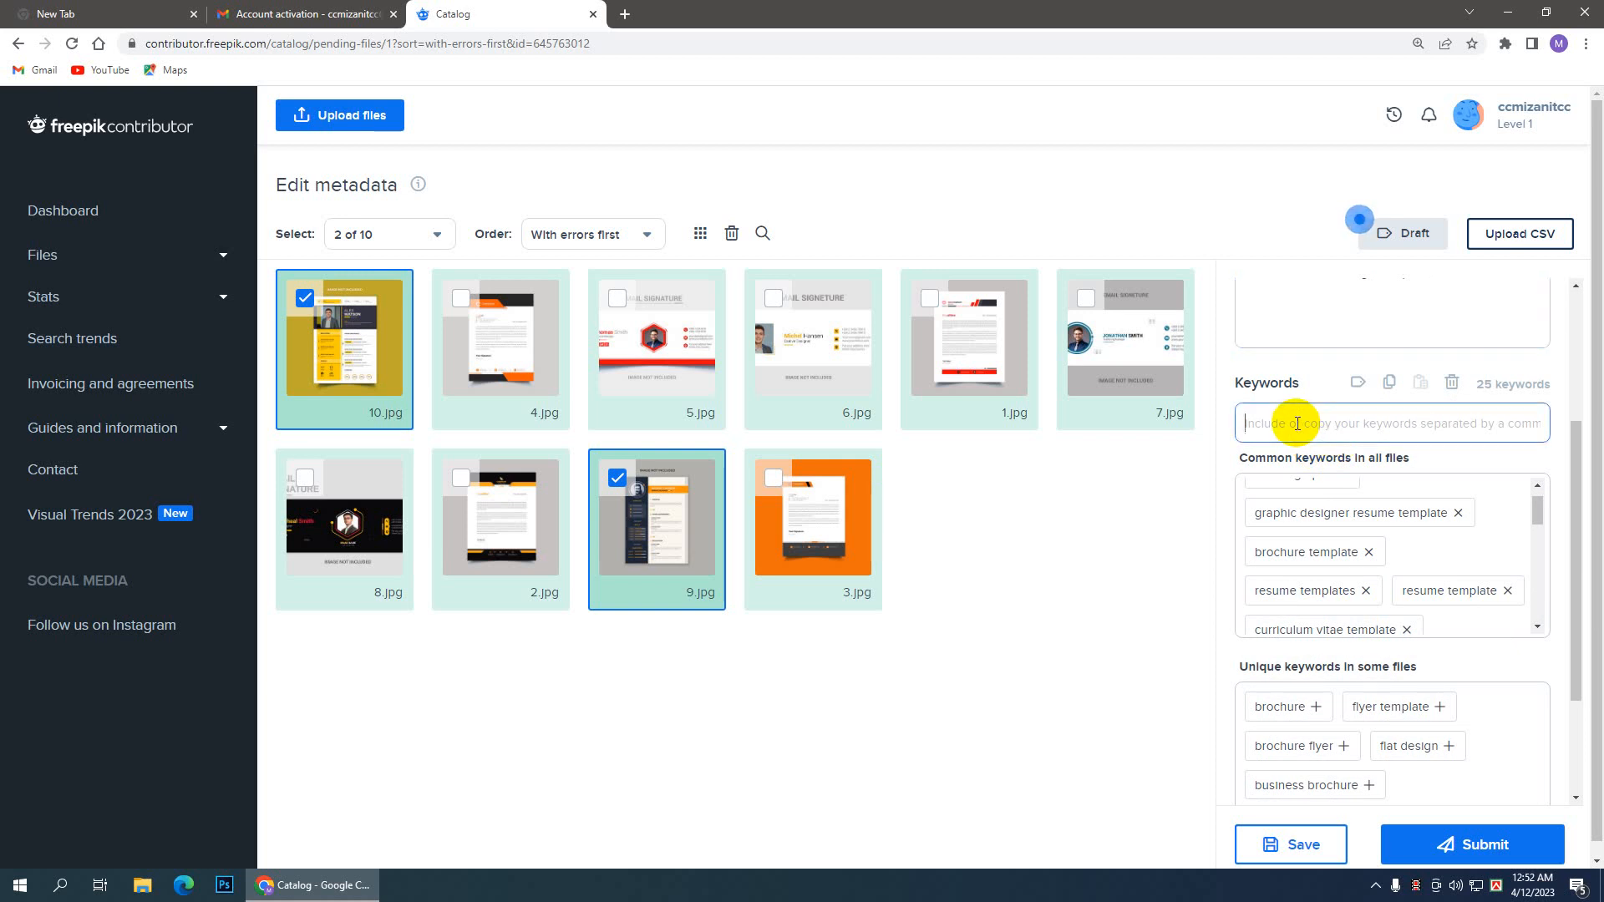
text(modern c)
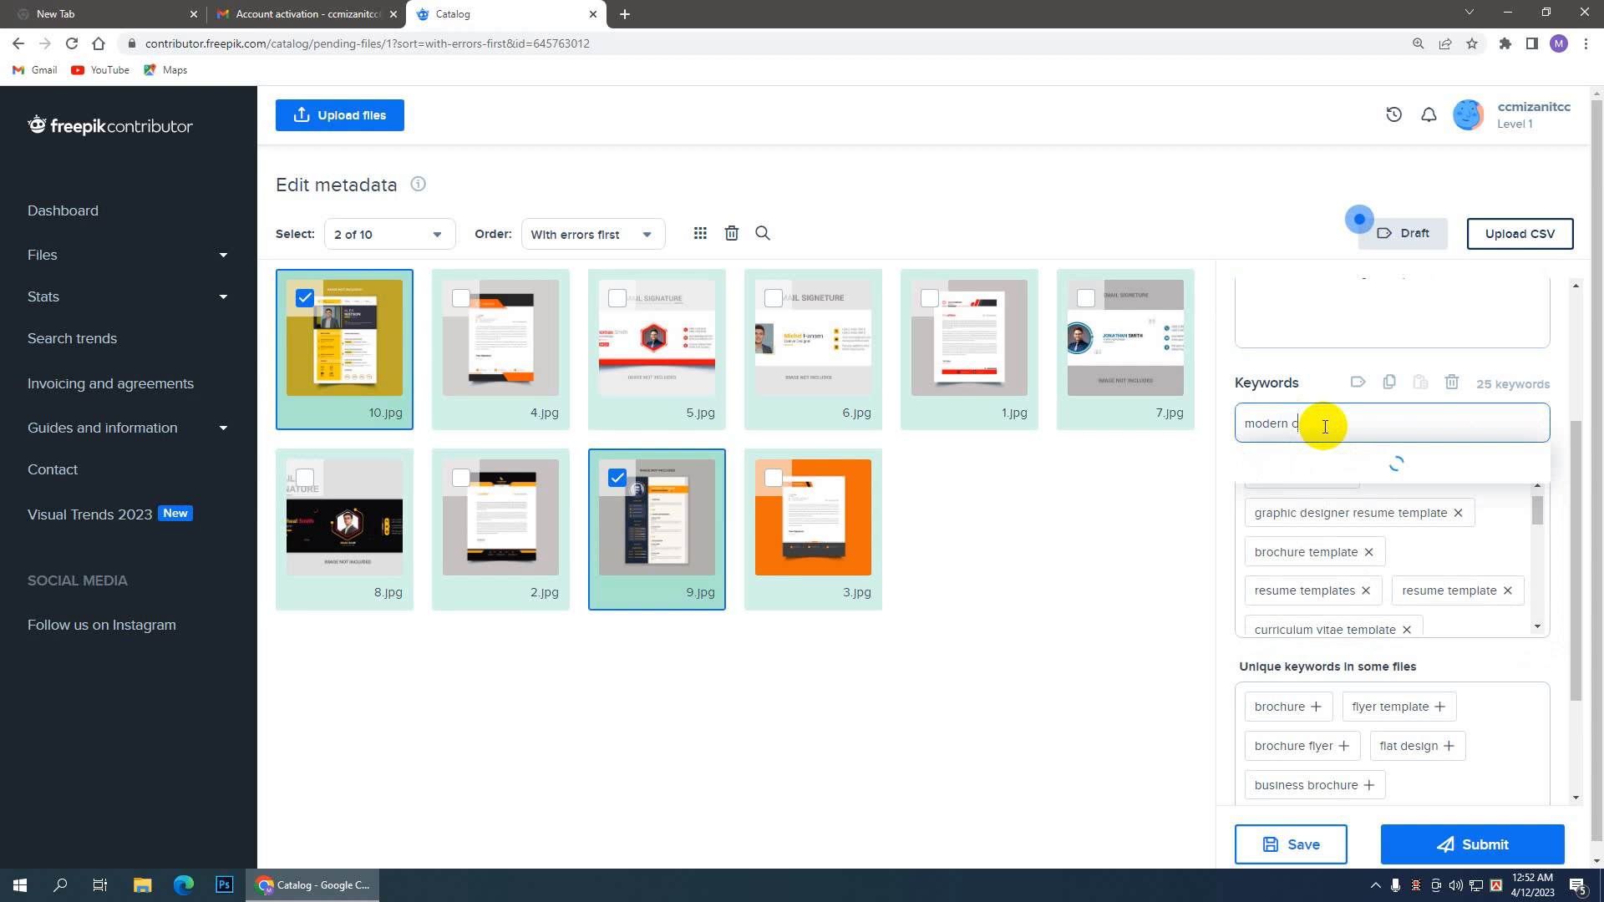
text(v)
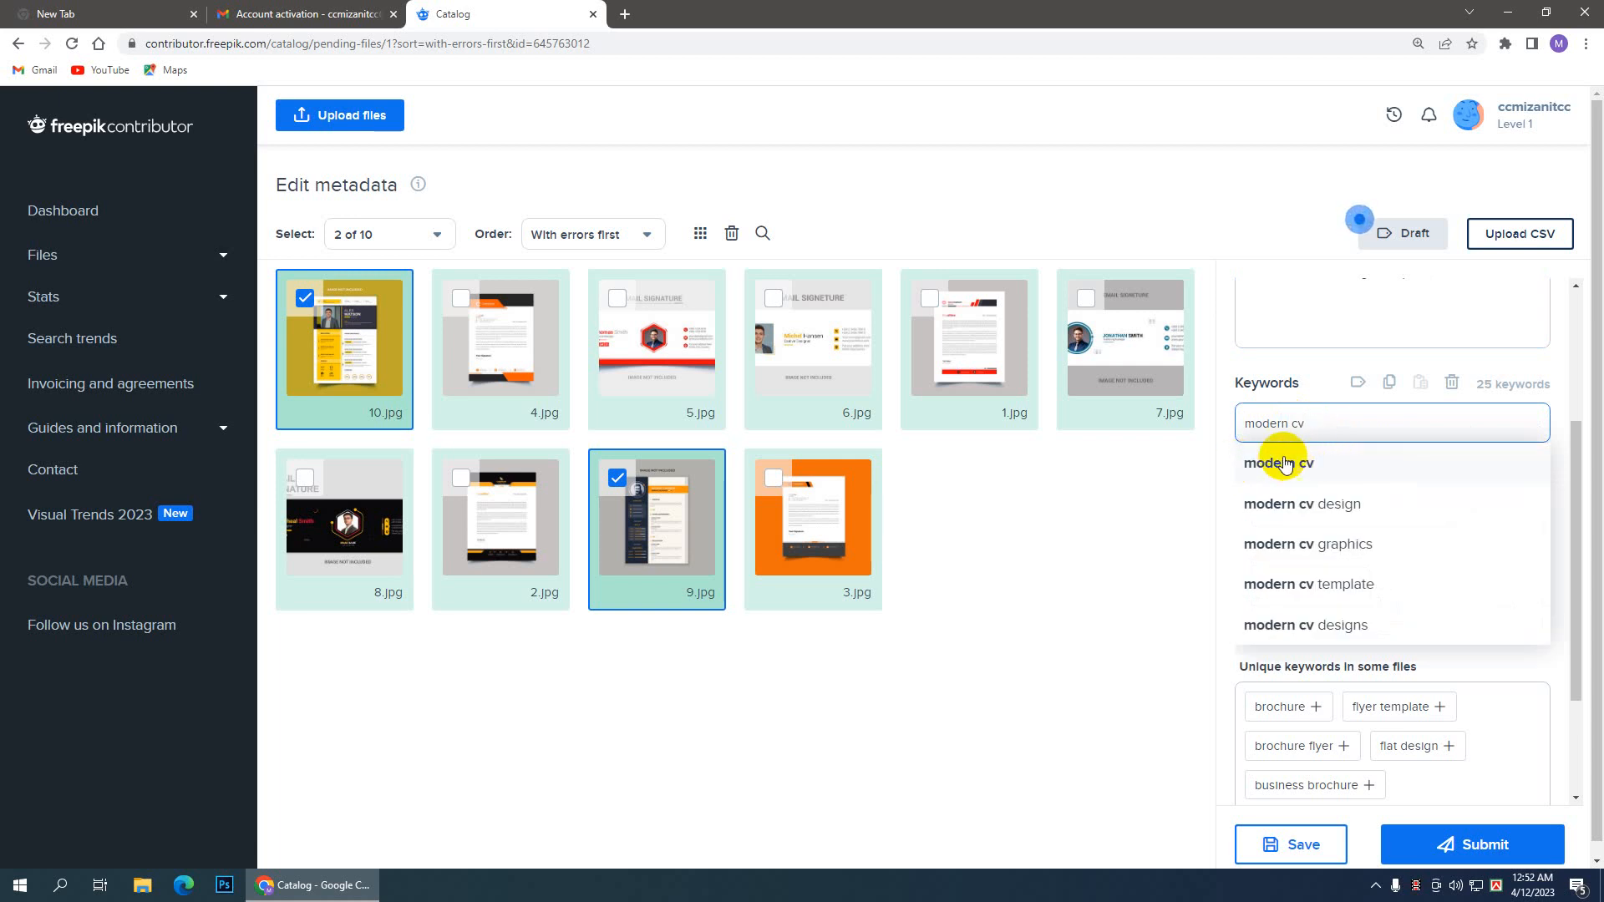
click(1334, 512)
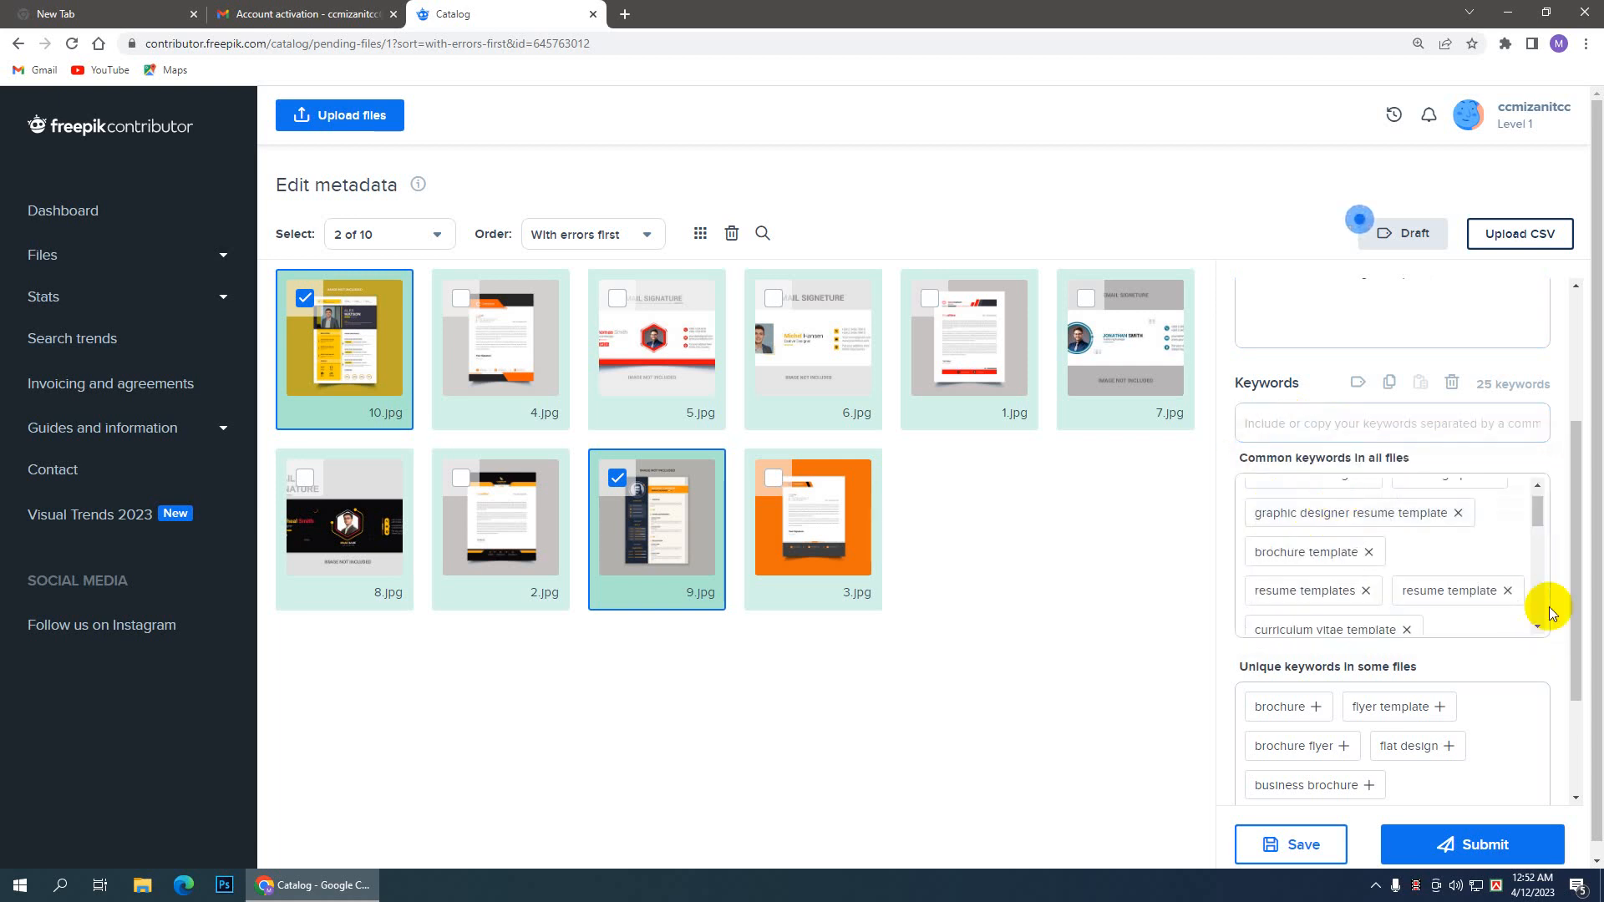
drag(1537, 519, 1536, 585)
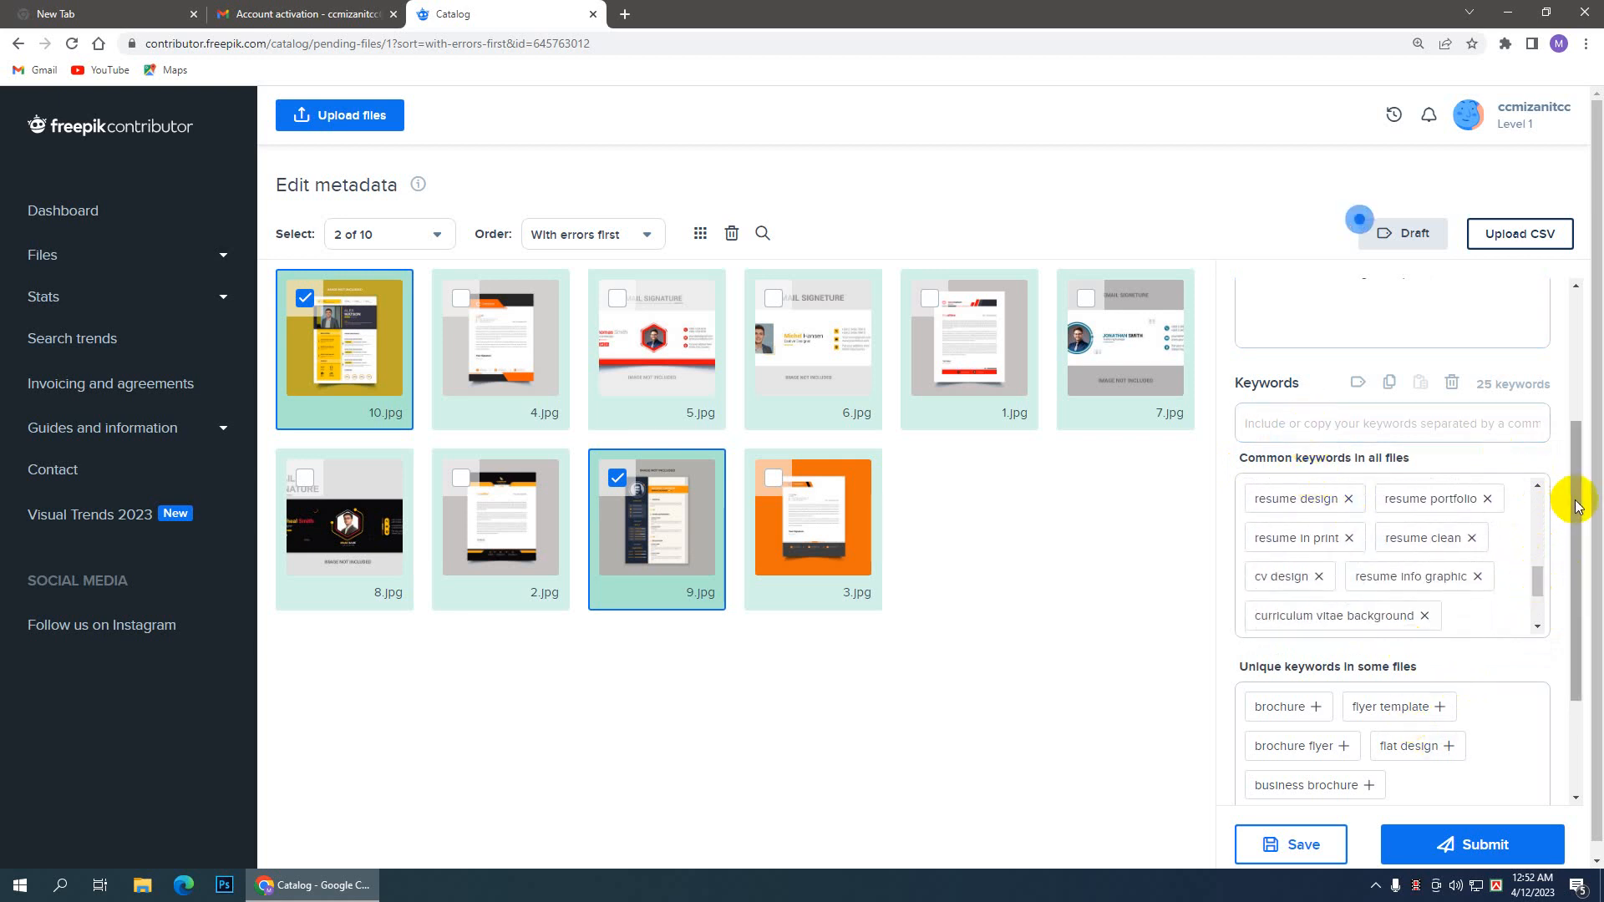
click(1302, 847)
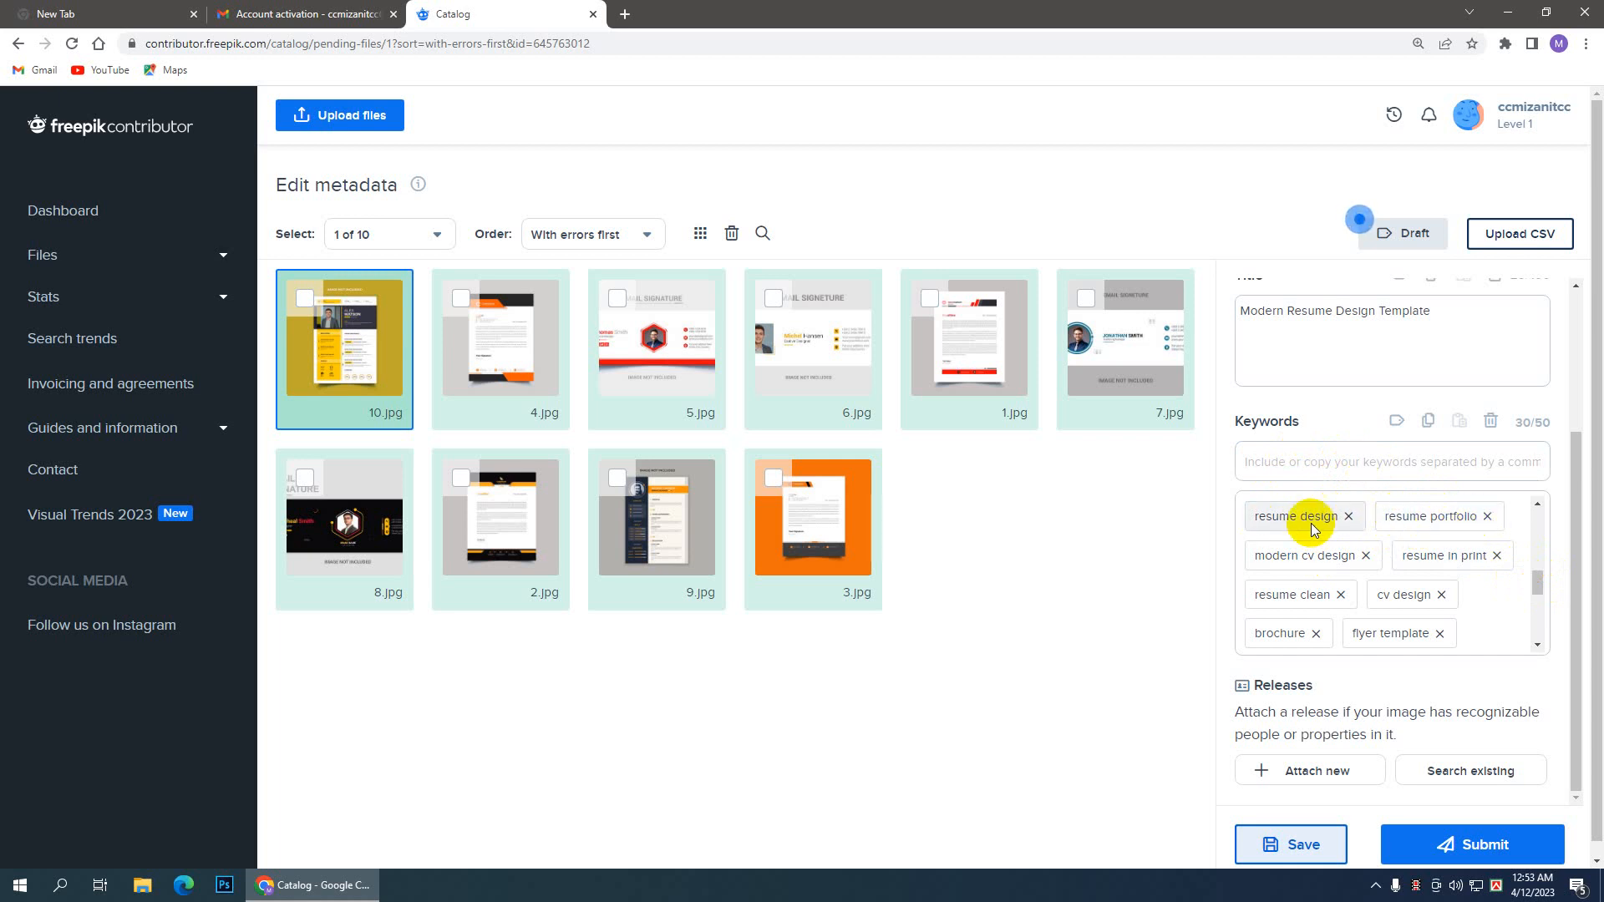
Step: Check the remaining keywords of 10.jpg, submit all ten files for review and continue past the submission confirmation
drag(1535, 583, 1536, 626)
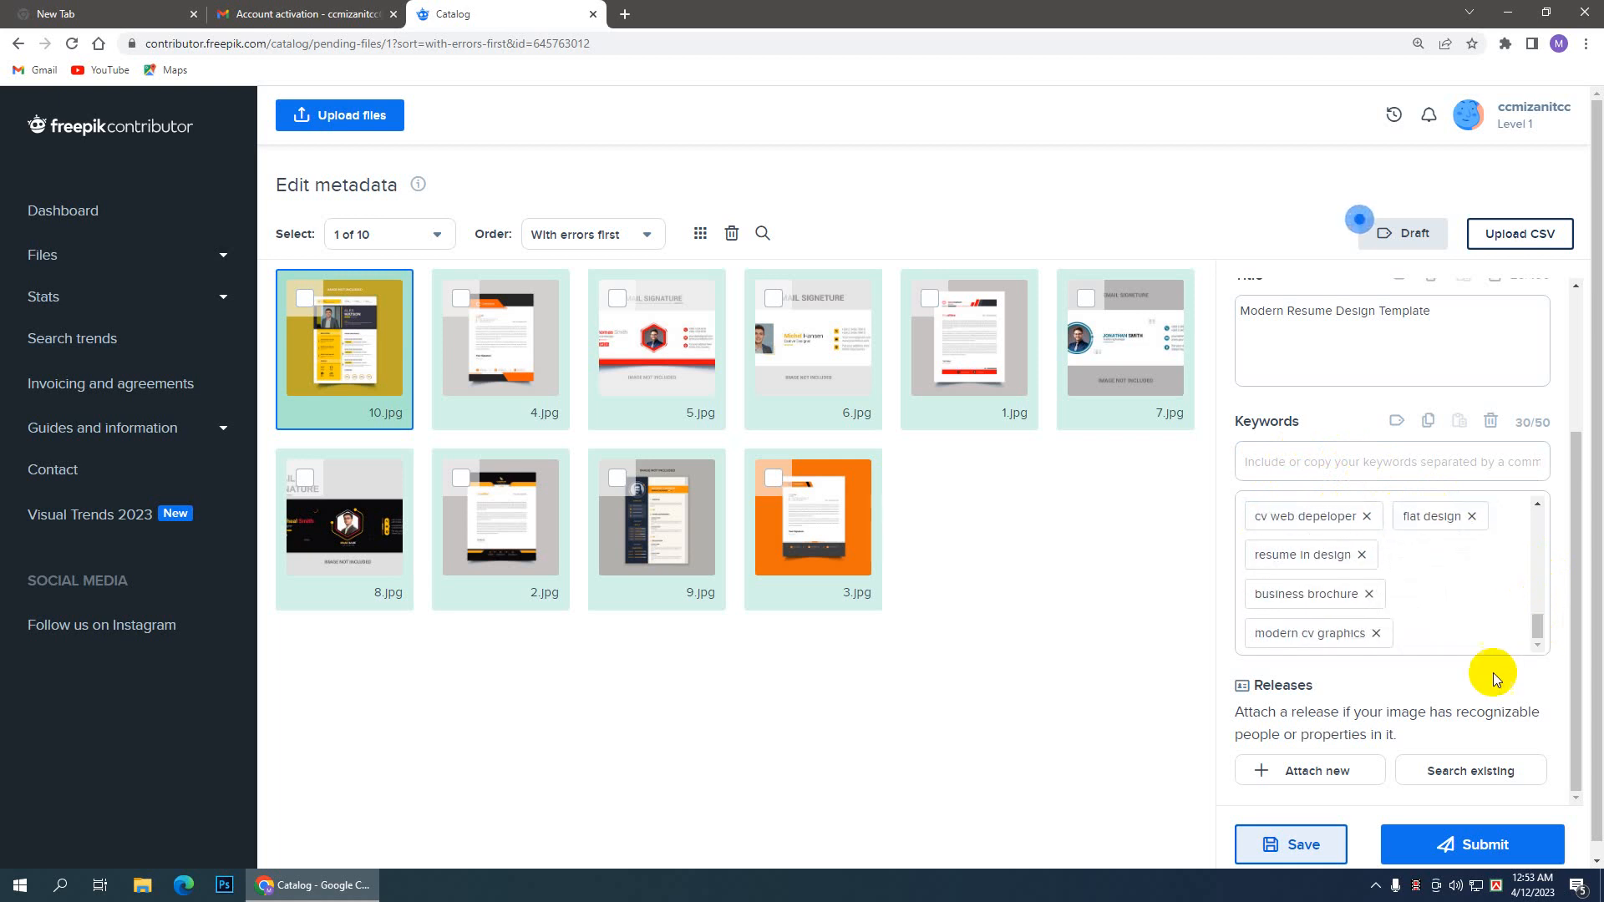
click(1499, 856)
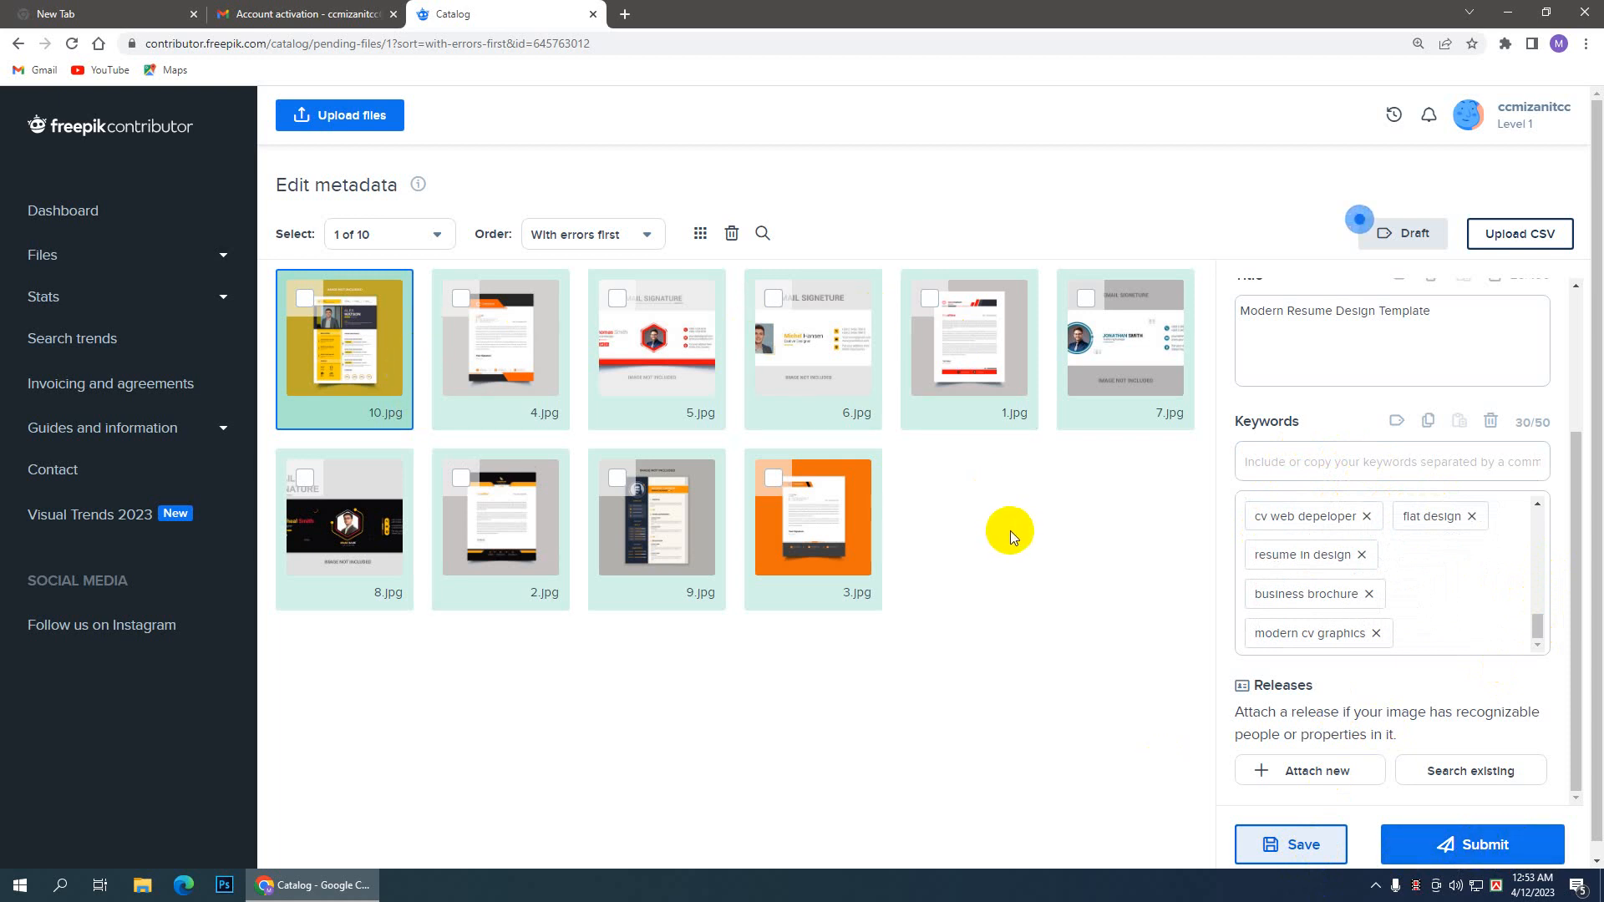
click(1484, 847)
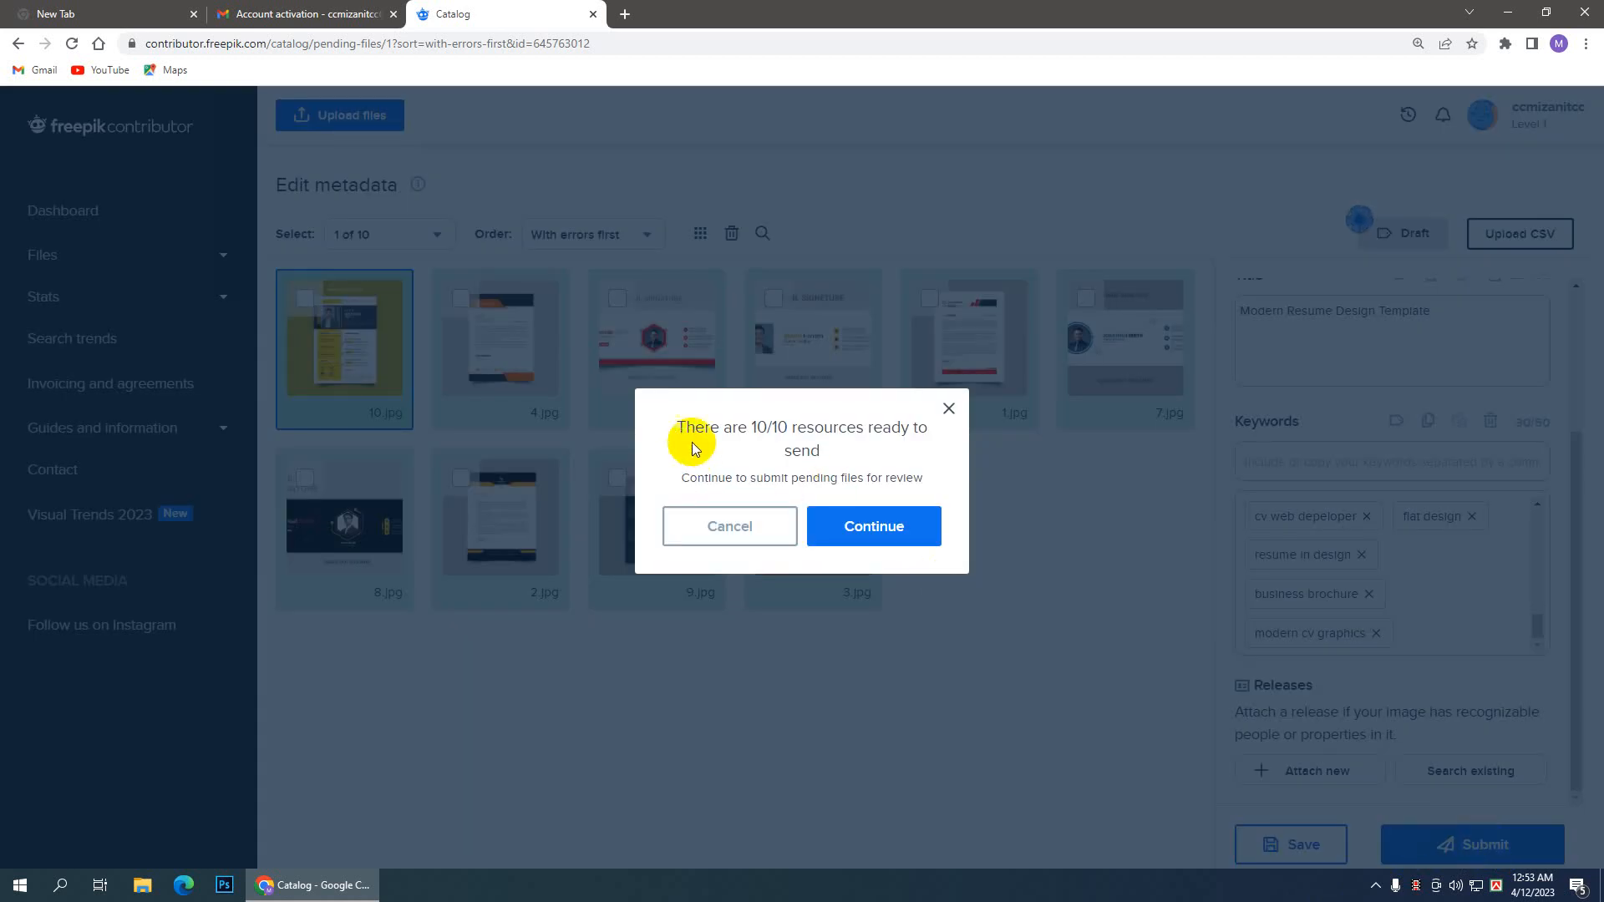
click(856, 537)
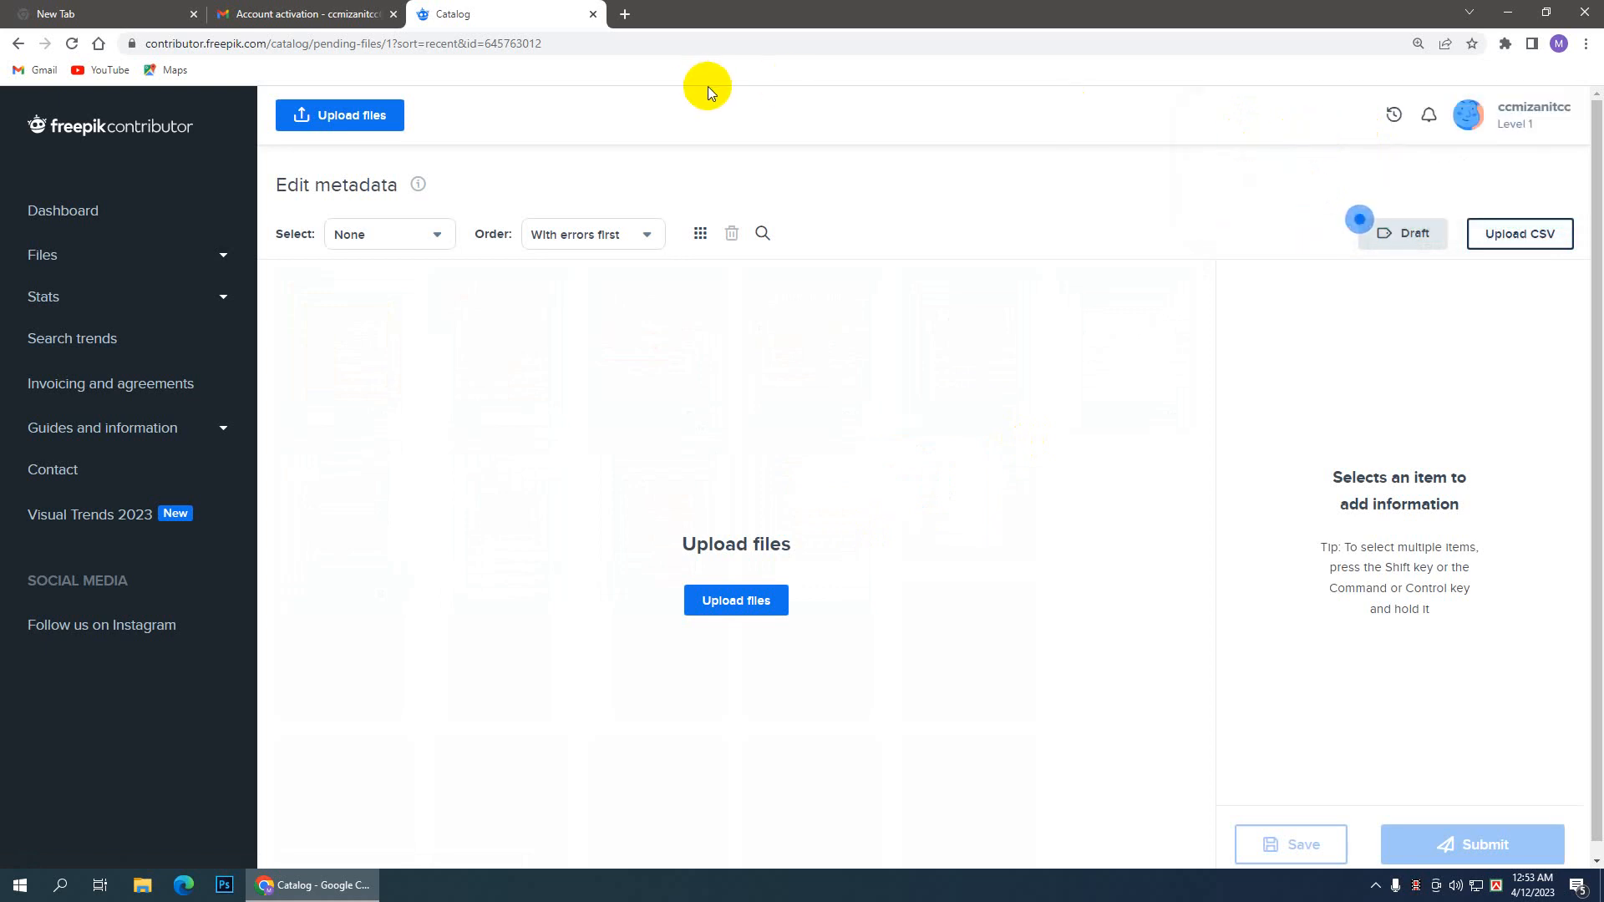
Step: Switch to Gmail and open the inbox to check for Freepik's message about the upload
click(297, 24)
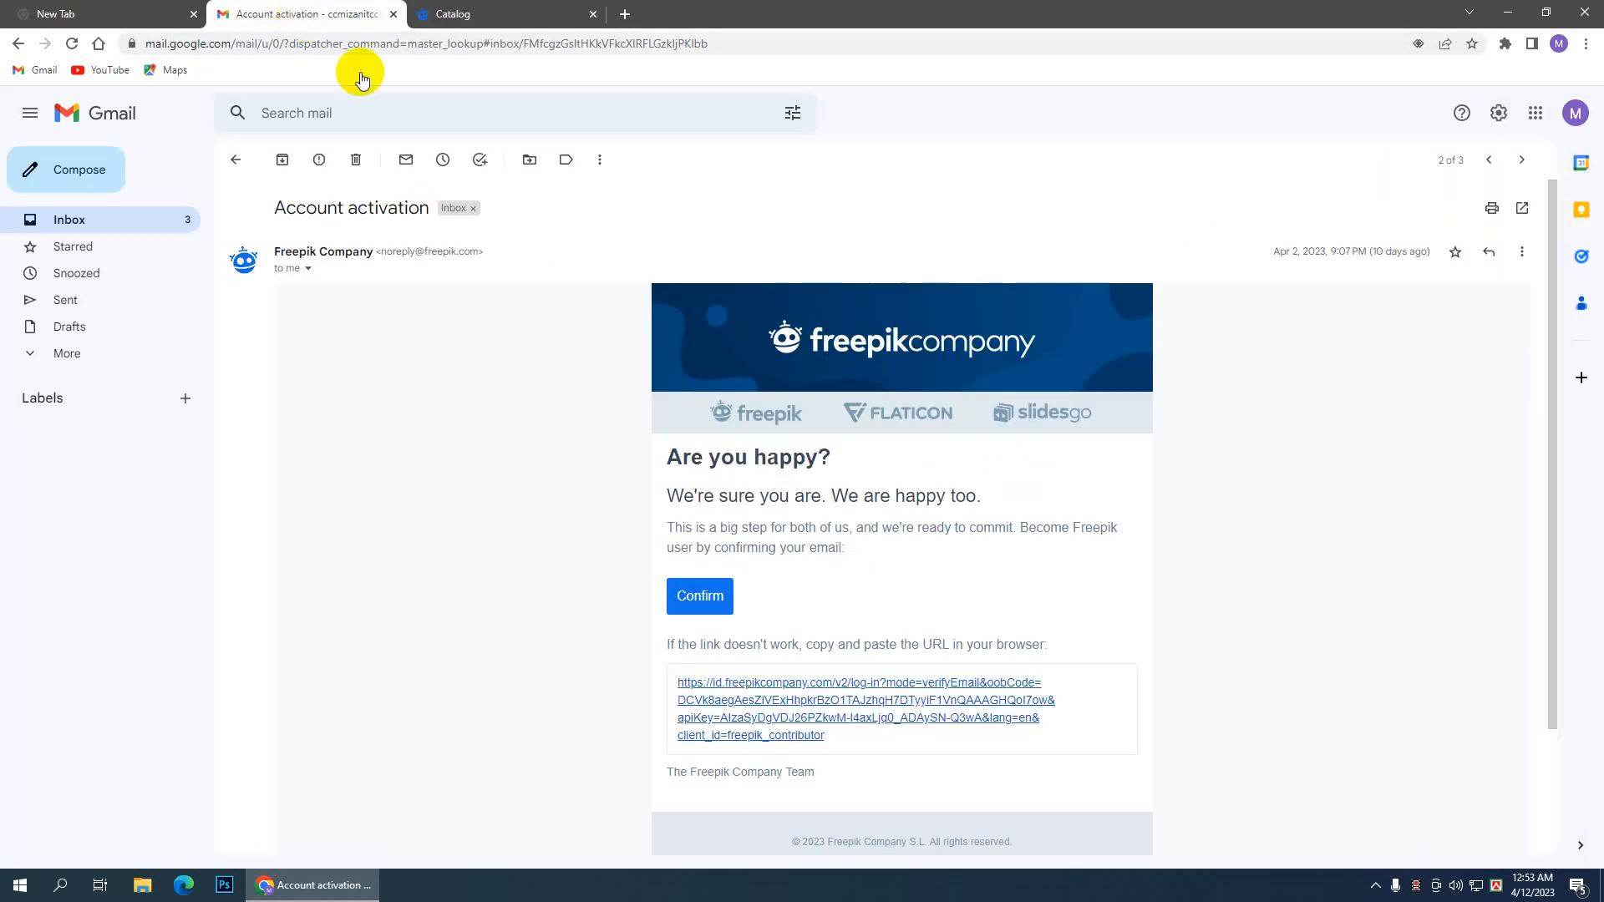
click(89, 227)
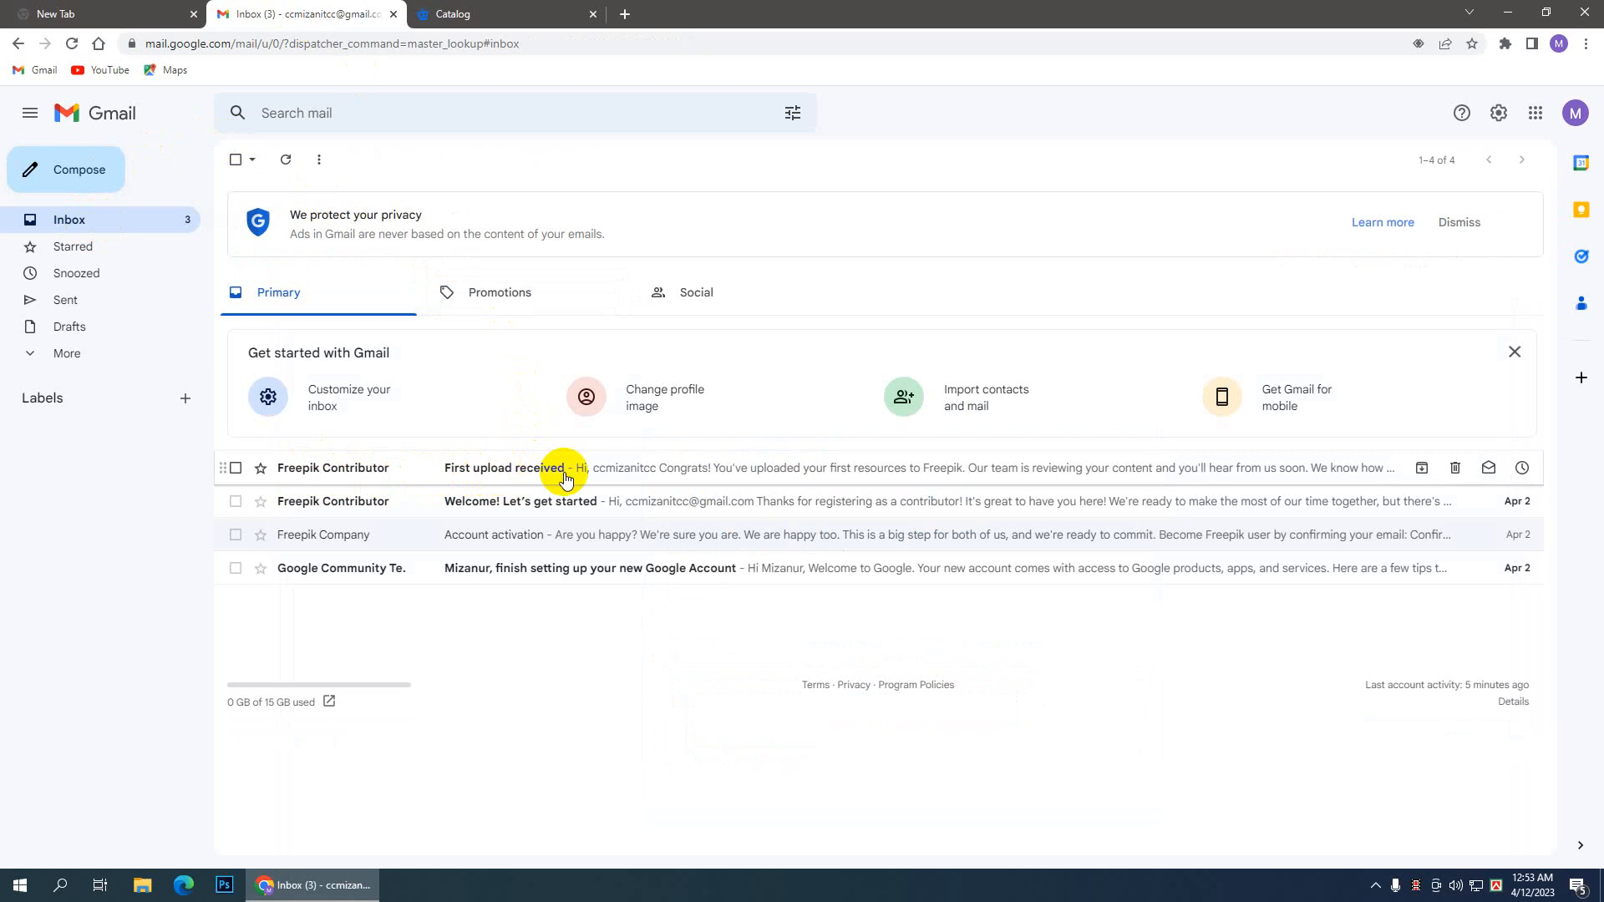
Step: Return to the Freepik Contributor catalog and open the list of files under revision
click(458, 16)
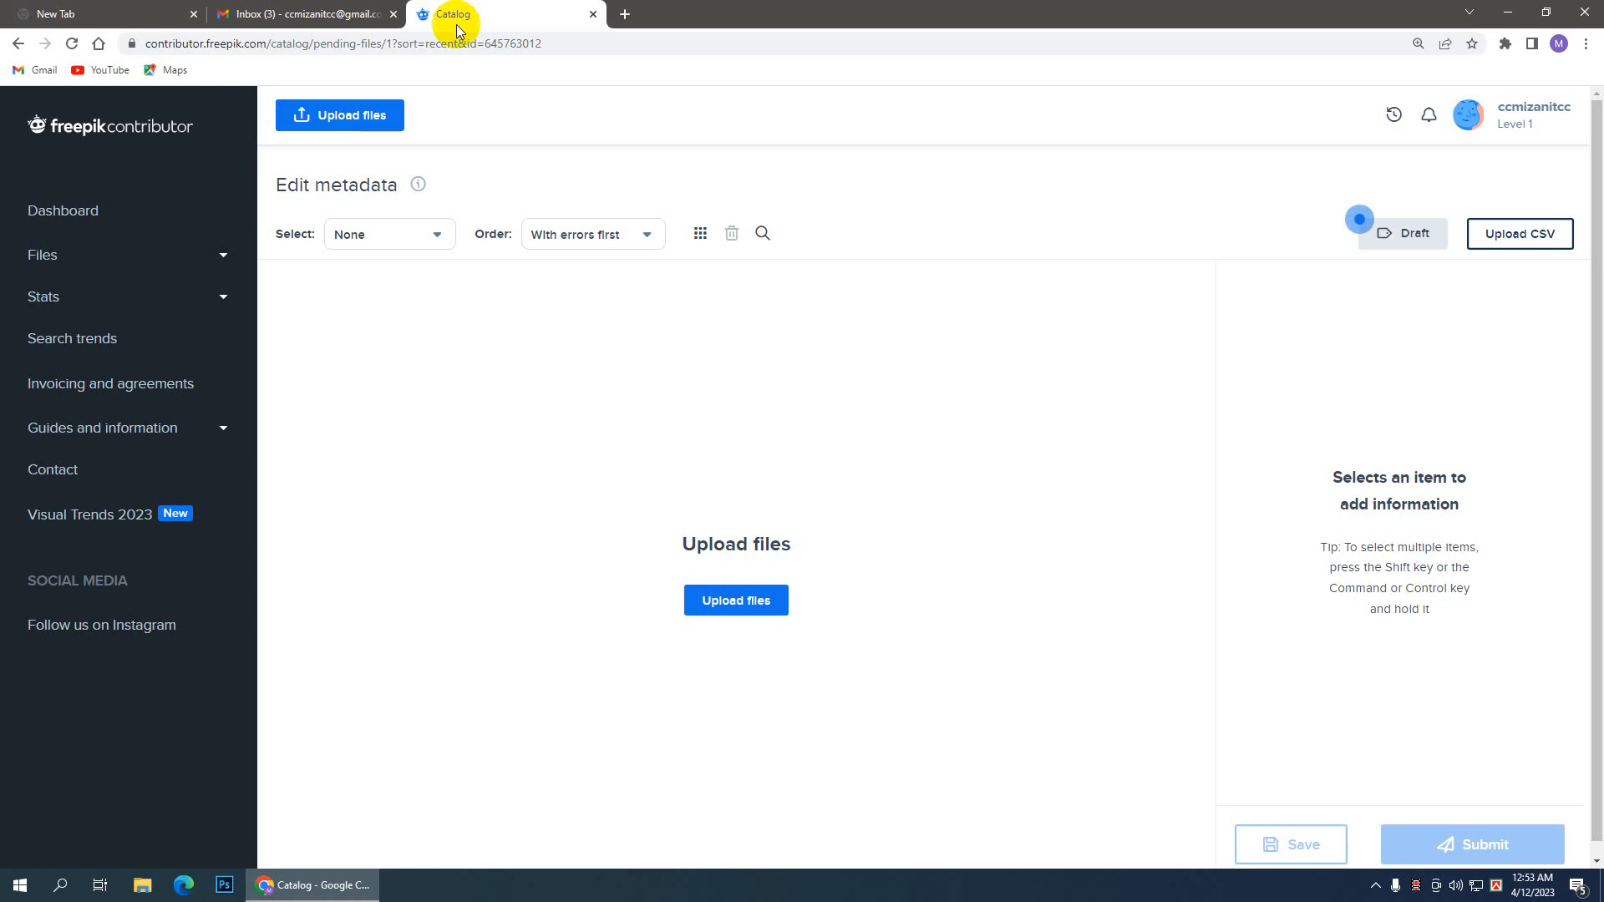
click(102, 233)
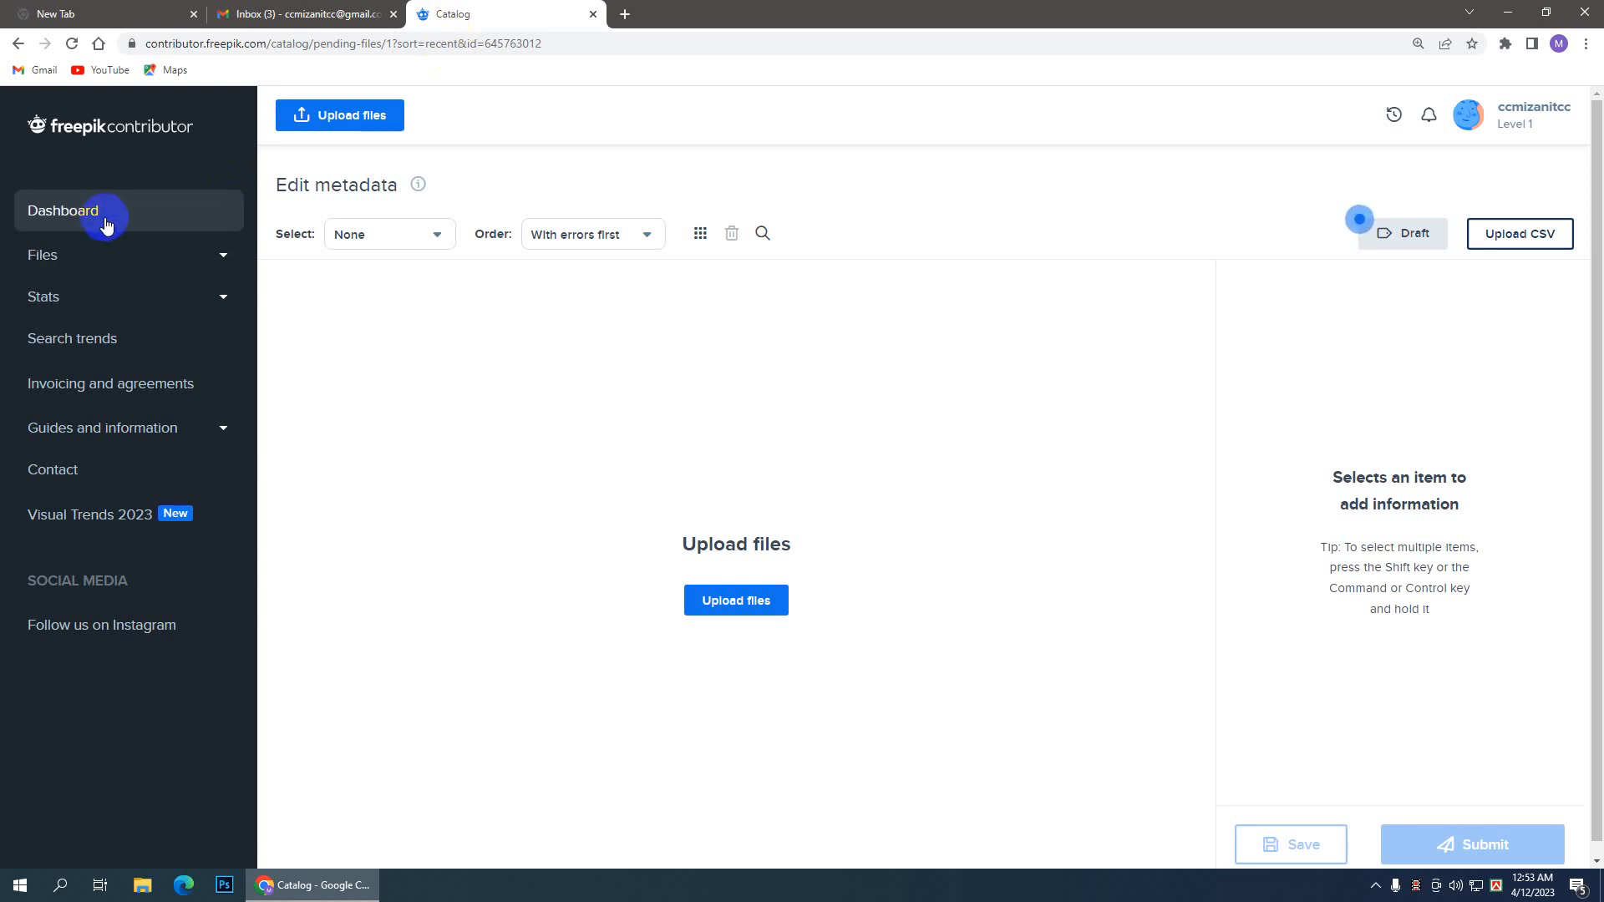
click(215, 255)
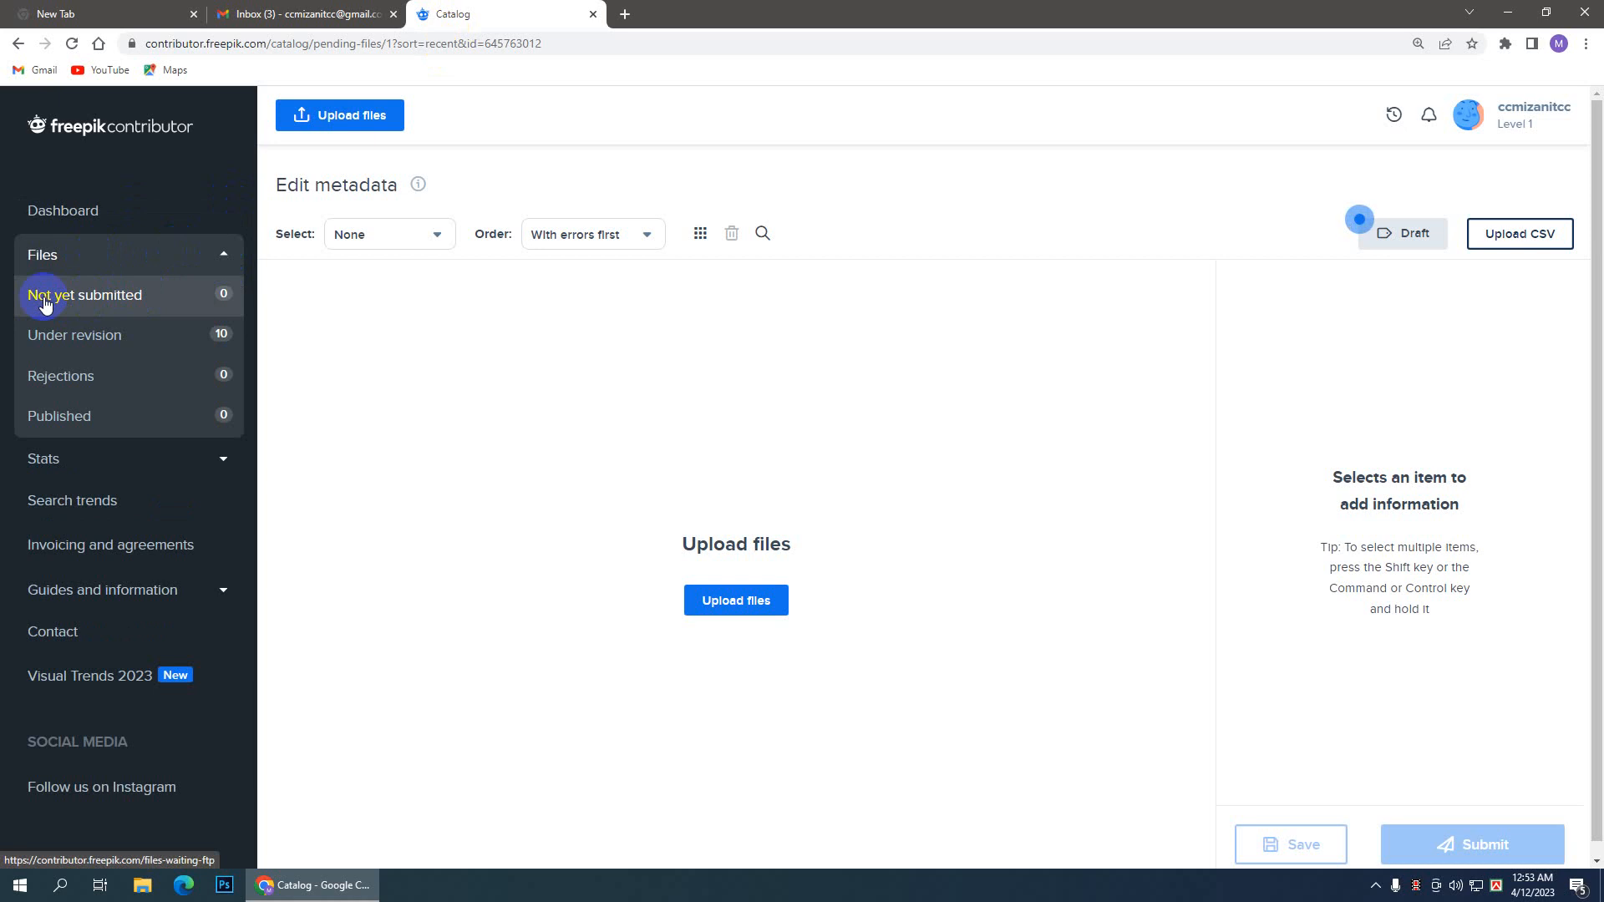
click(90, 344)
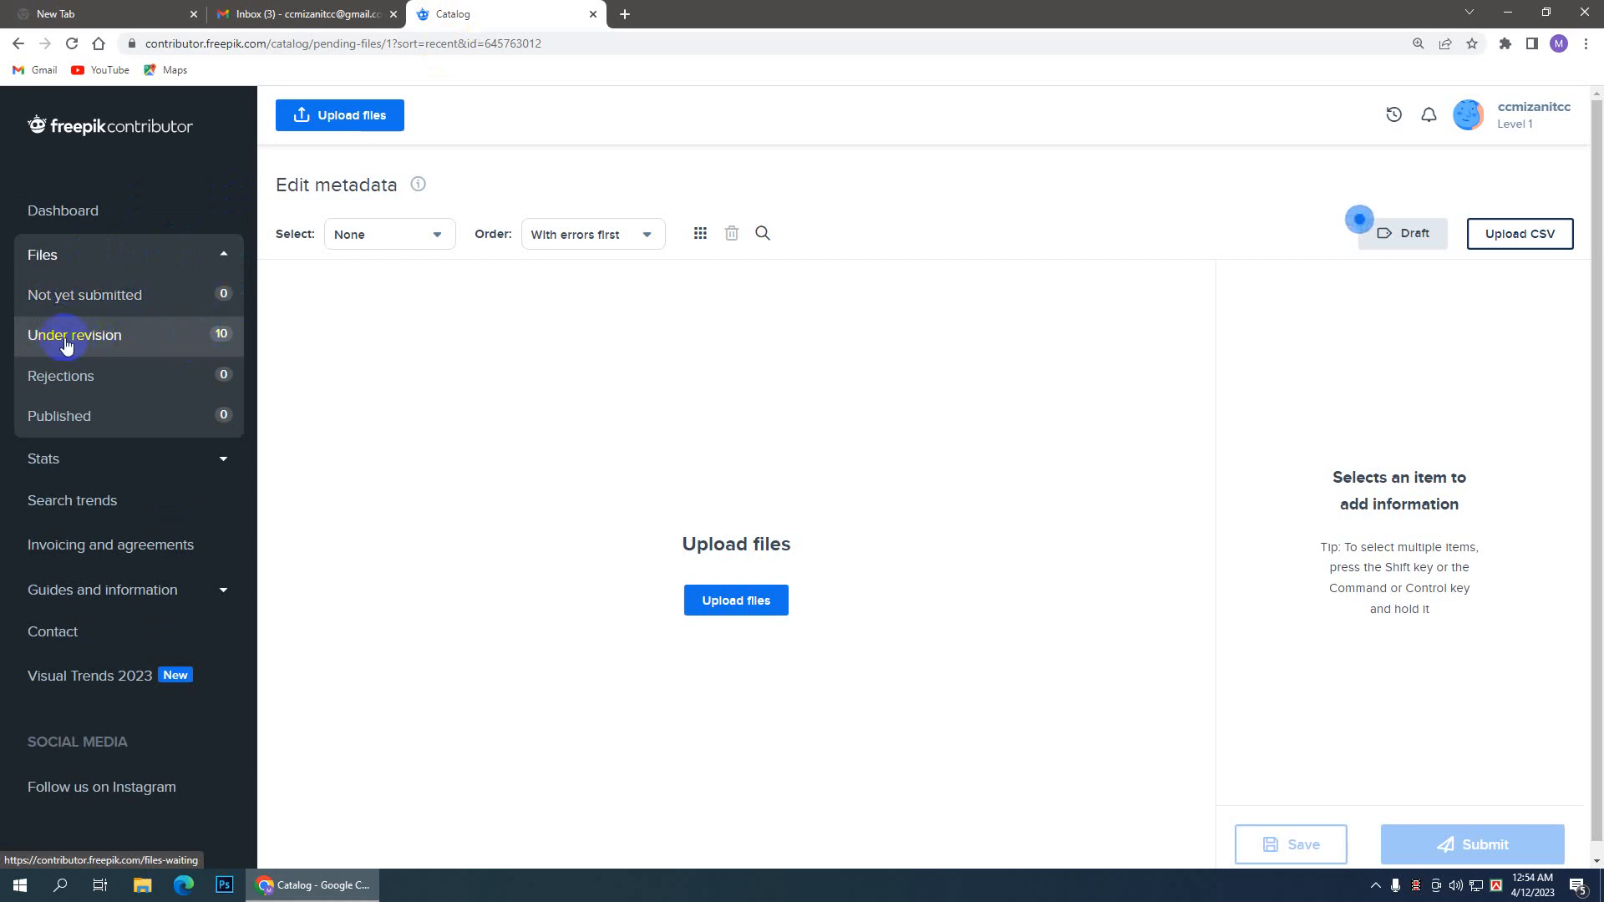